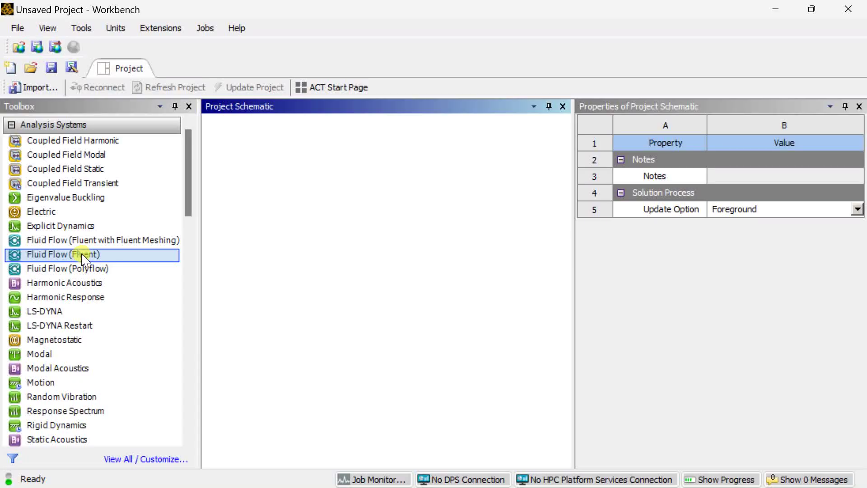
- Add a Fluid Flow (Fluent) system to the project and start a new DesignModeler geometry for it in millimetres
{"action": "left_click_drag", "start_coordinate": [83, 257], "coordinate": [300, 147]}
{"action": "left_click", "coordinate": [302, 189]}
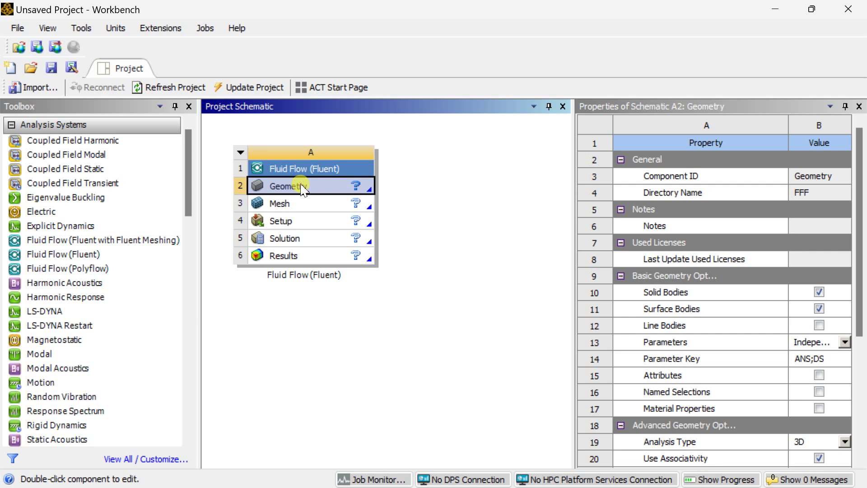
{"action": "right_click", "coordinate": [304, 189]}
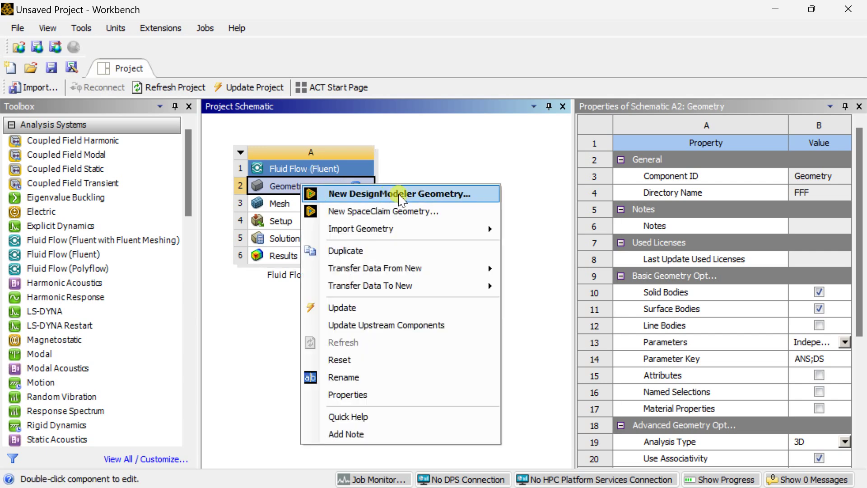
{"action": "left_click", "coordinate": [400, 194]}
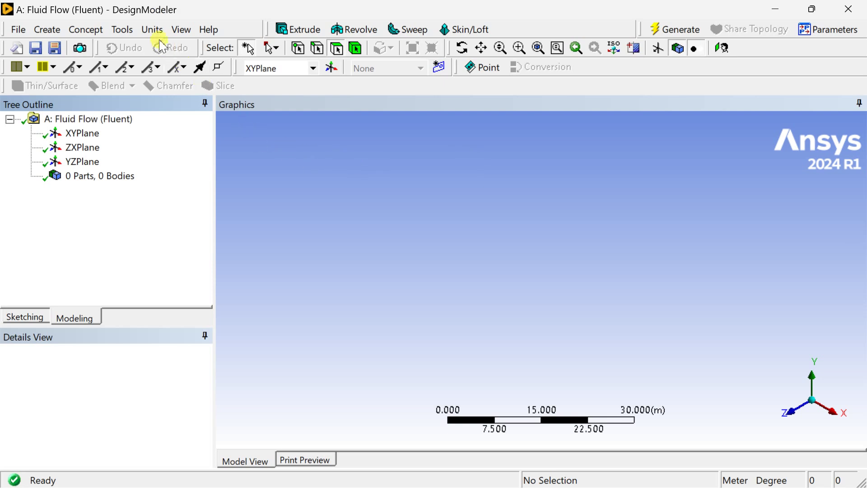
{"action": "left_click", "coordinate": [152, 29]}
{"action": "left_click", "coordinate": [171, 81]}
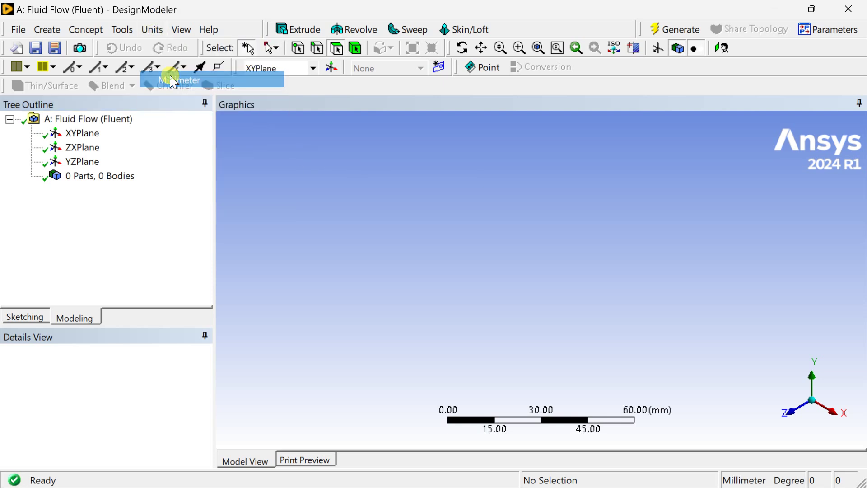
- Sketch a circle about 73 mm in diameter on the XYPlane, centred on the origin
{"action": "left_click", "coordinate": [791, 412]}
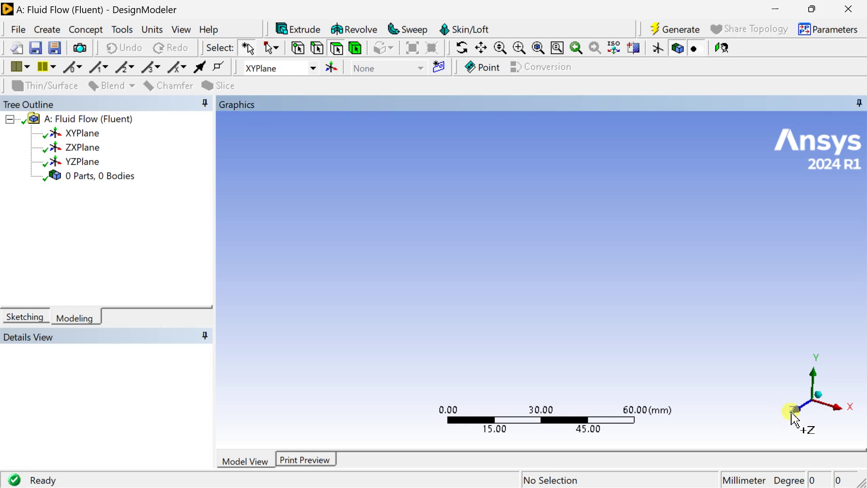
{"action": "left_click", "coordinate": [84, 134]}
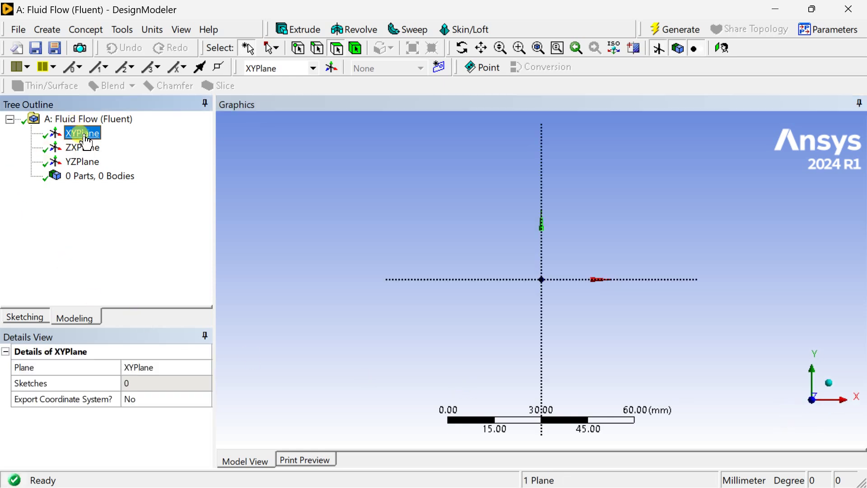
{"action": "left_click", "coordinate": [27, 317]}
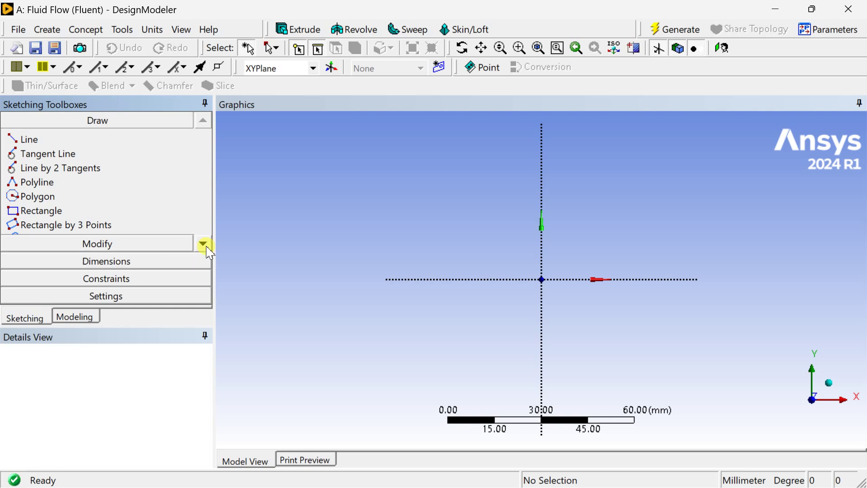
{"action": "left_click", "coordinate": [204, 244]}
{"action": "left_click", "coordinate": [204, 244]}
{"action": "left_click", "coordinate": [204, 244]}
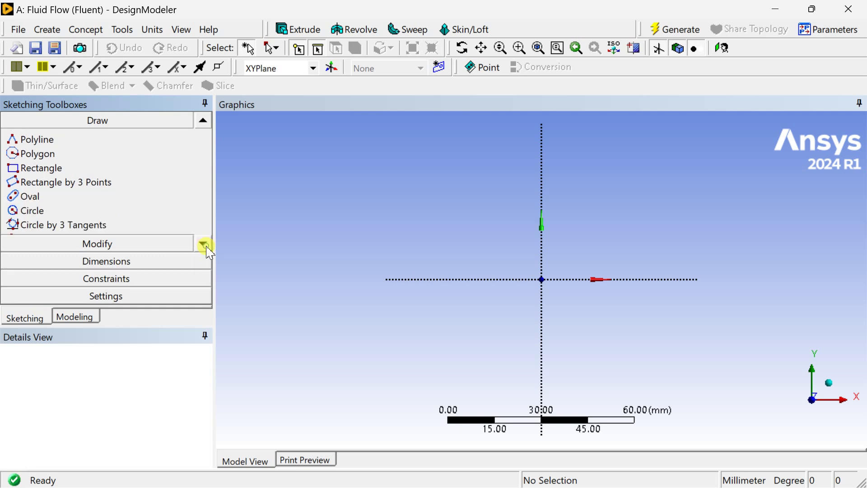
{"action": "left_click", "coordinate": [43, 213]}
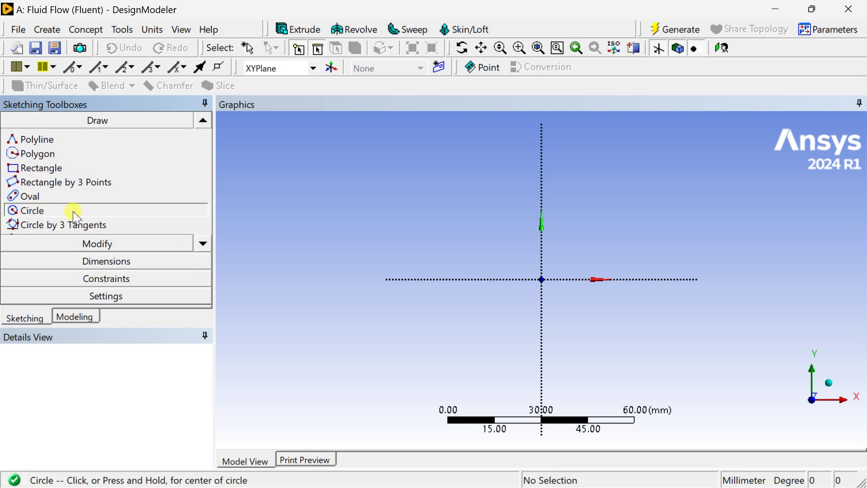
{"action": "mouse_move", "coordinate": [542, 279]}
{"action": "left_mouse_down"}
{"action": "mouse_move", "coordinate": [496, 237]}
{"action": "mouse_move", "coordinate": [446, 219]}
{"action": "left_mouse_up"}
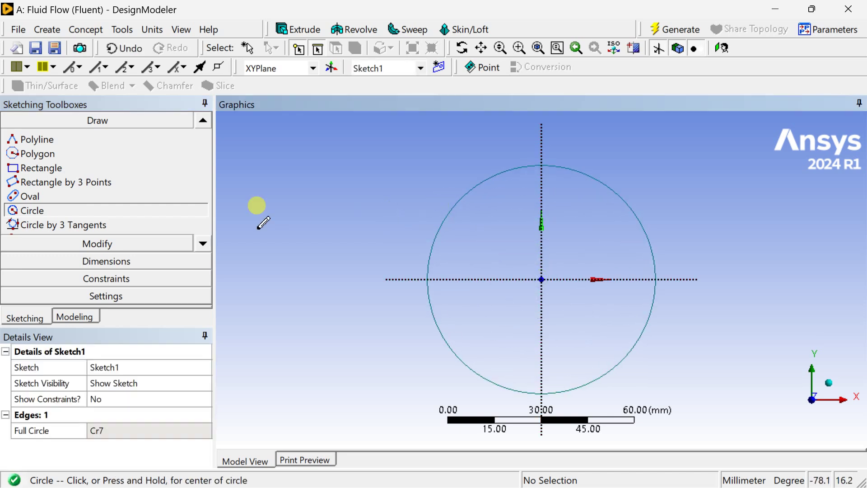
- Dimension the circle's diameter, set it to 20 mm and generate the sketch
{"action": "left_click", "coordinate": [129, 263]}
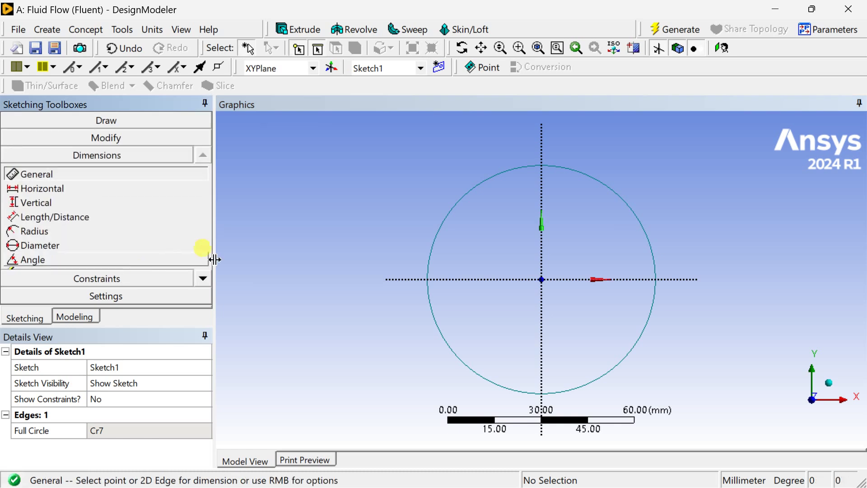
{"action": "left_click", "coordinate": [465, 199]}
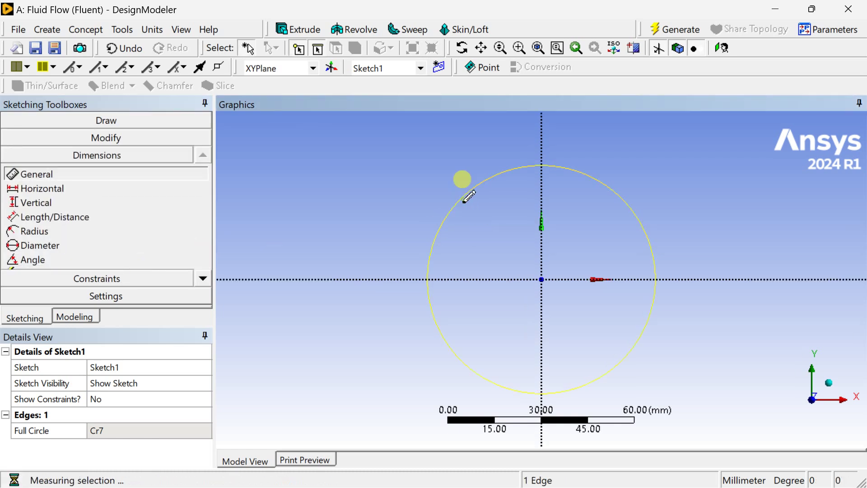
{"action": "left_click", "coordinate": [355, 183]}
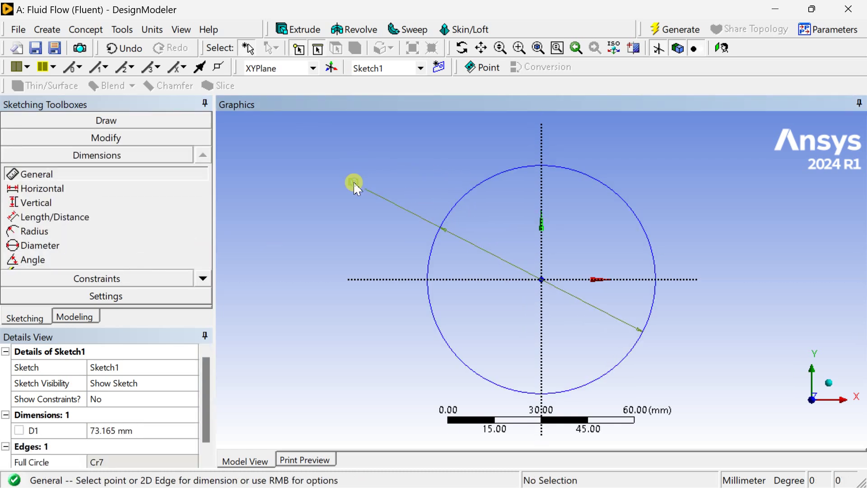
{"action": "left_click", "coordinate": [171, 431]}
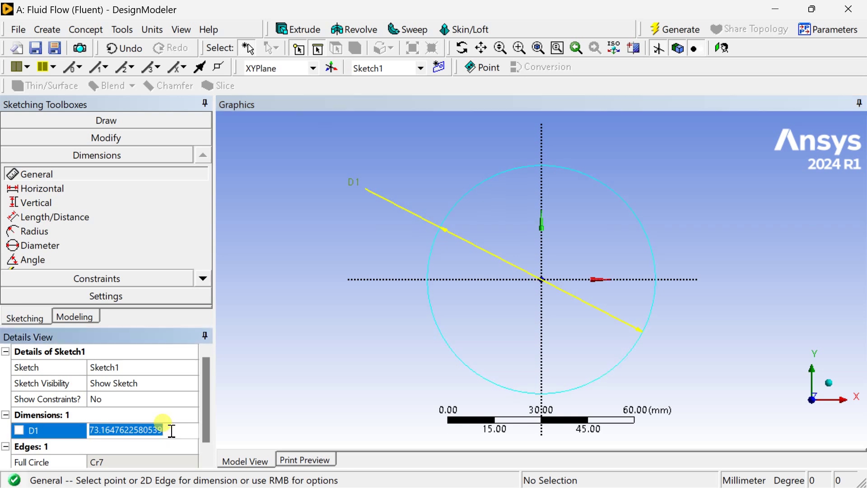
{"action": "type", "text": "2"}
{"action": "key", "text": "Return"}
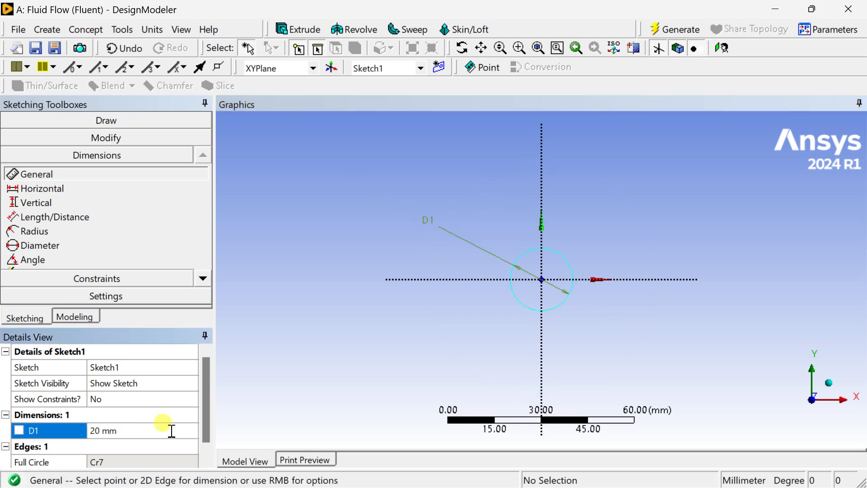
{"action": "left_click", "coordinate": [683, 30]}
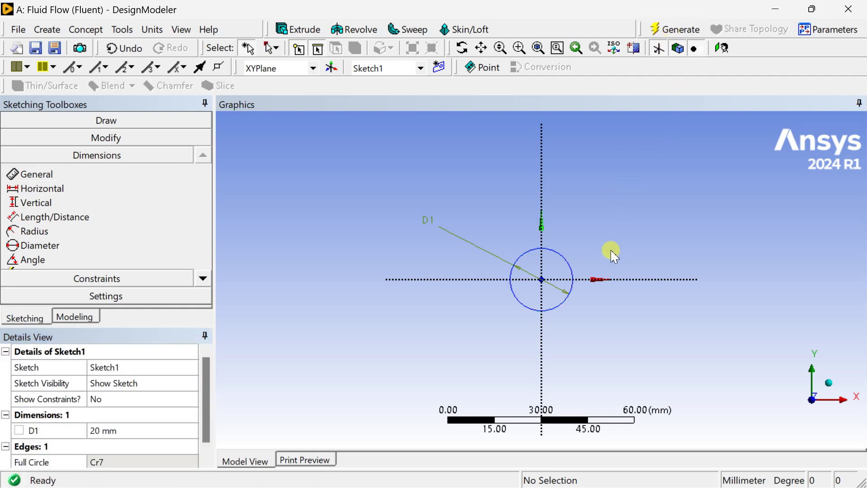
- Start an extrusion of the circle sketch with the operation set to Add Frozen
{"action": "left_click", "coordinate": [828, 385]}
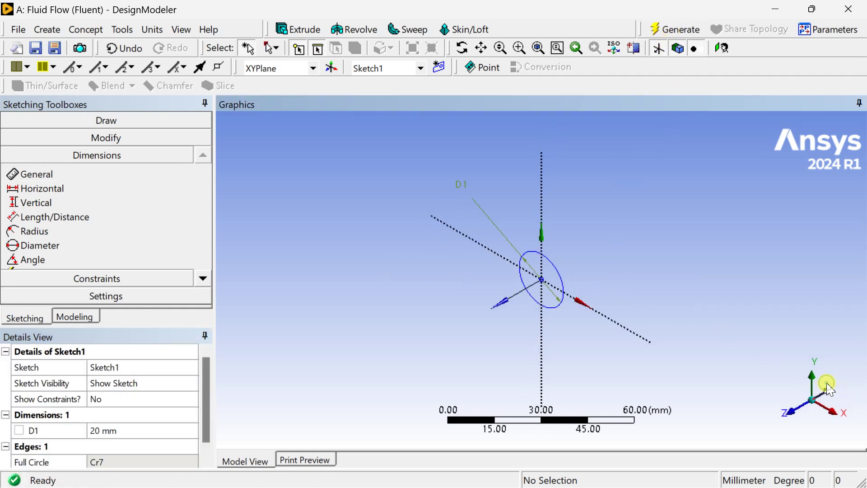
{"action": "left_click", "coordinate": [301, 30]}
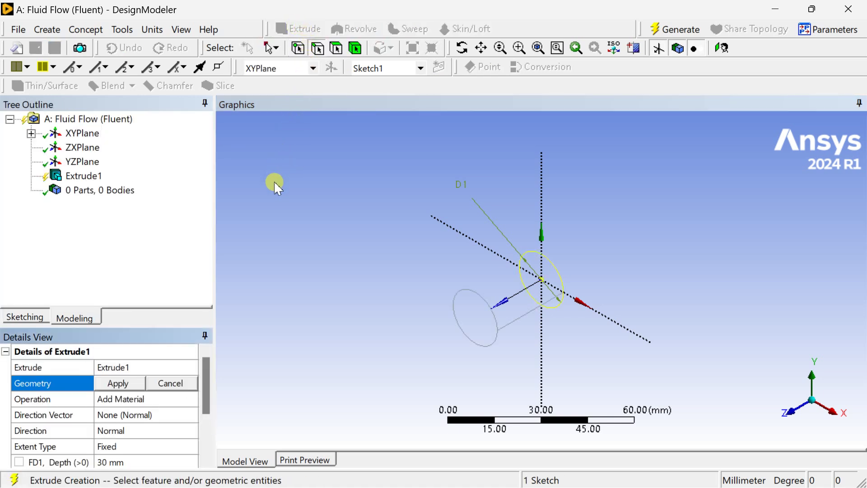
{"action": "left_click", "coordinate": [118, 384]}
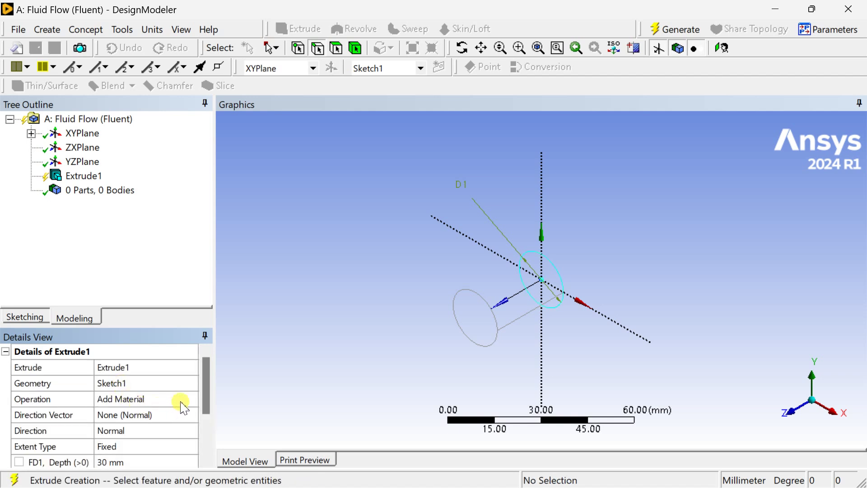
{"action": "left_click", "coordinate": [181, 401]}
{"action": "left_click", "coordinate": [193, 398]}
{"action": "left_click", "coordinate": [168, 410]}
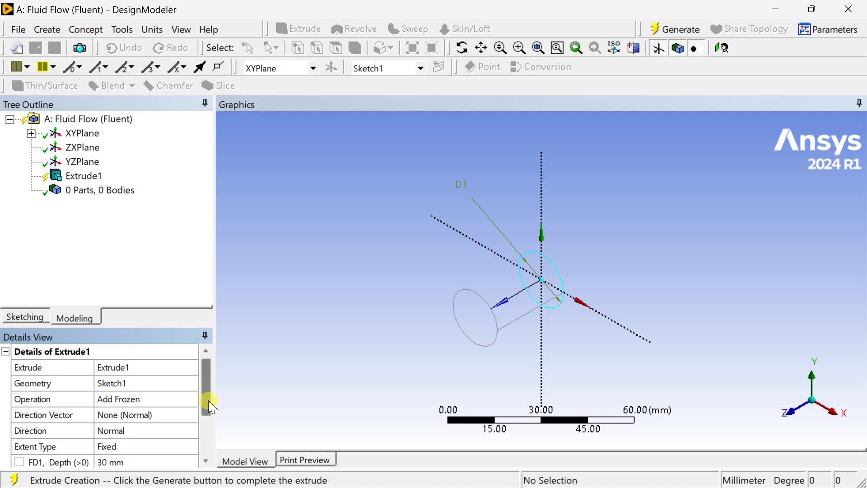
- Set the extrusion direction to Both - Symmetric with a depth of 100 mm and generate the cylinder
{"action": "scroll", "coordinate": [210, 407], "scroll_direction": "down", "scroll_amount": 1}
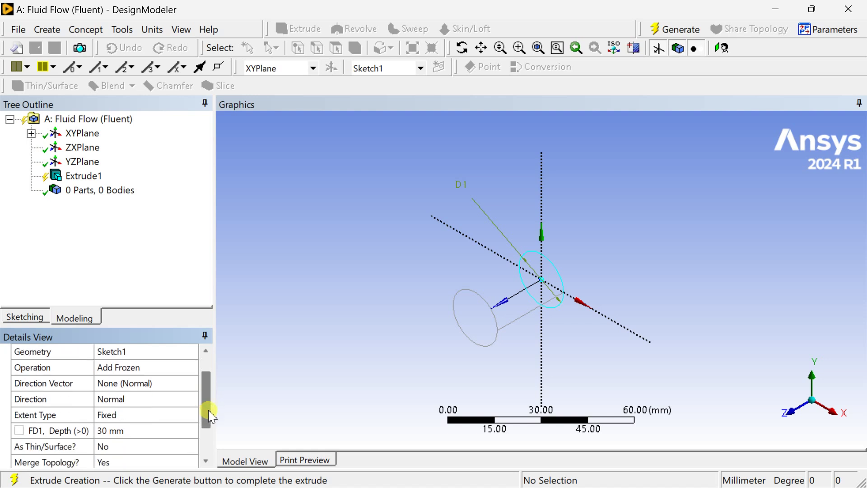
{"action": "left_click", "coordinate": [167, 400]}
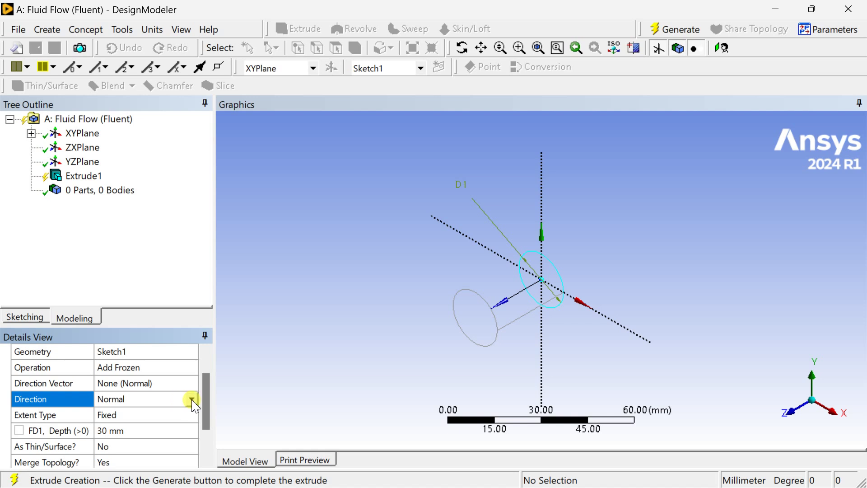
{"action": "left_click", "coordinate": [192, 399]}
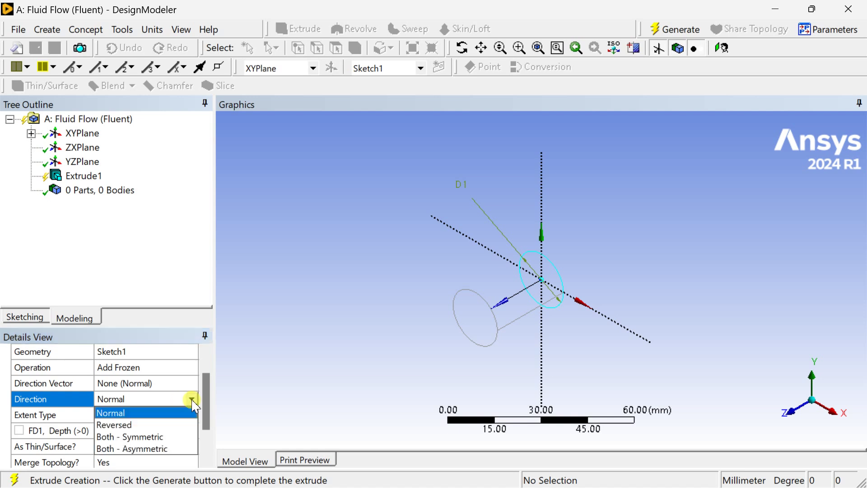
{"action": "left_click", "coordinate": [147, 437]}
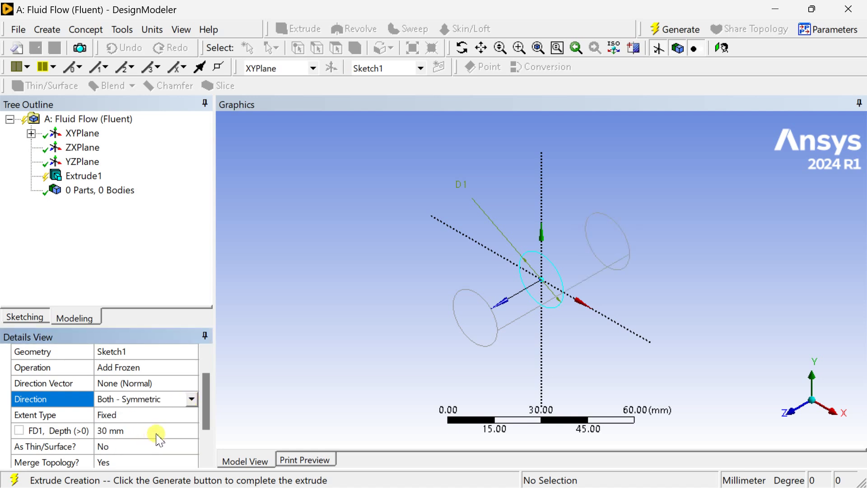
{"action": "left_click", "coordinate": [161, 432]}
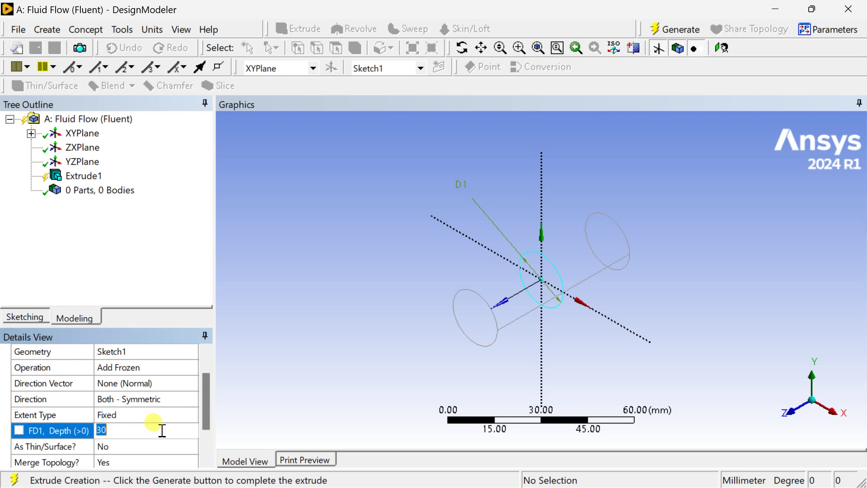
{"action": "type", "text": "100"}
{"action": "key", "text": "Return"}
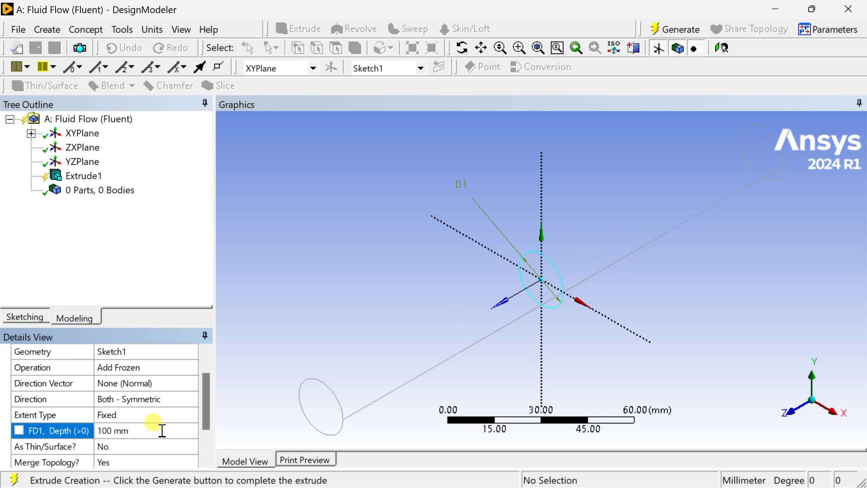
{"action": "scroll", "coordinate": [384, 276], "scroll_direction": "down", "scroll_amount": 1}
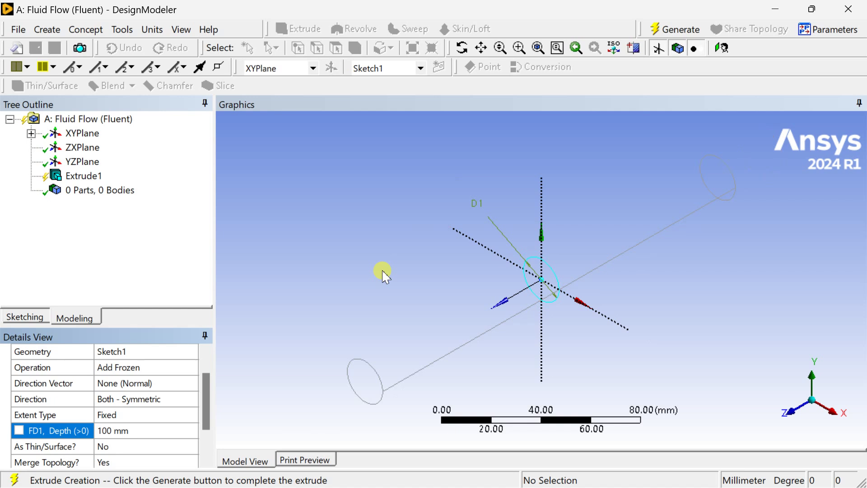
{"action": "left_click", "coordinate": [676, 29]}
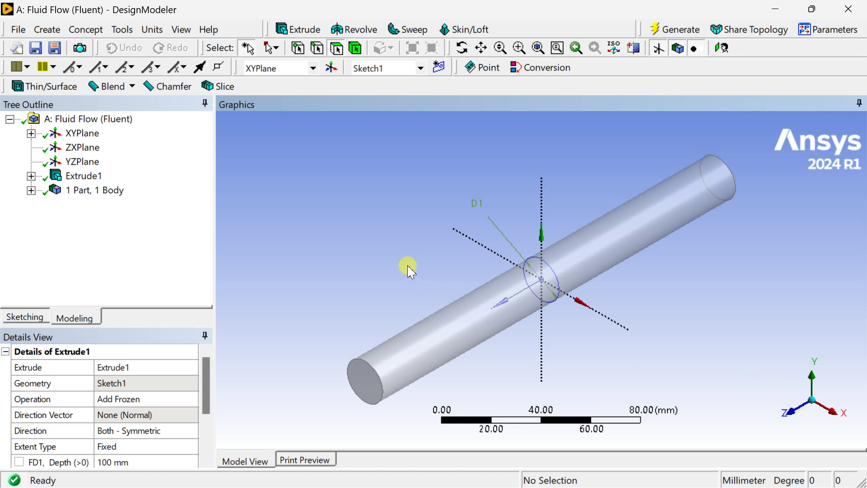
- Create a second, empty sketch on the XYPlane and select it
{"action": "left_click", "coordinate": [31, 133]}
{"action": "left_click", "coordinate": [83, 134]}
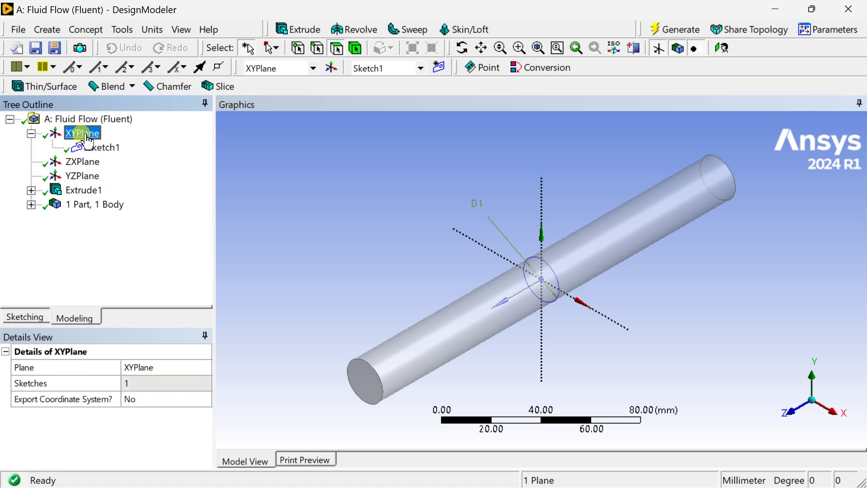
{"action": "left_click", "coordinate": [439, 68]}
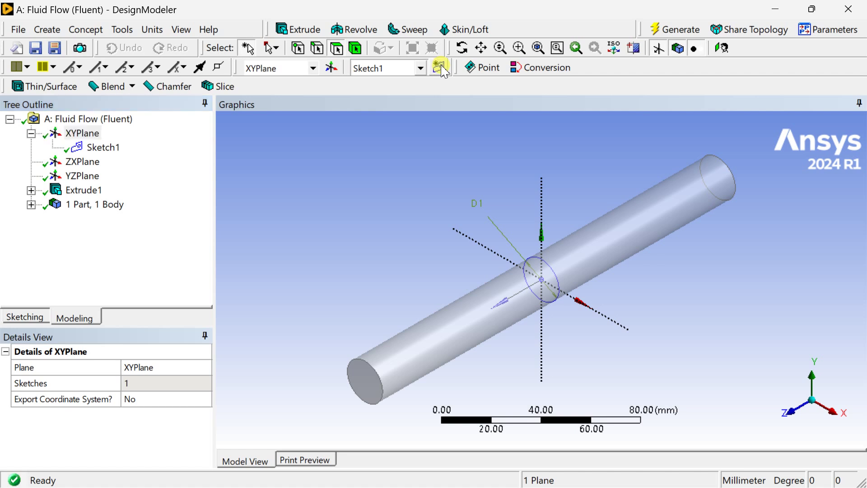
{"action": "left_click", "coordinate": [103, 162]}
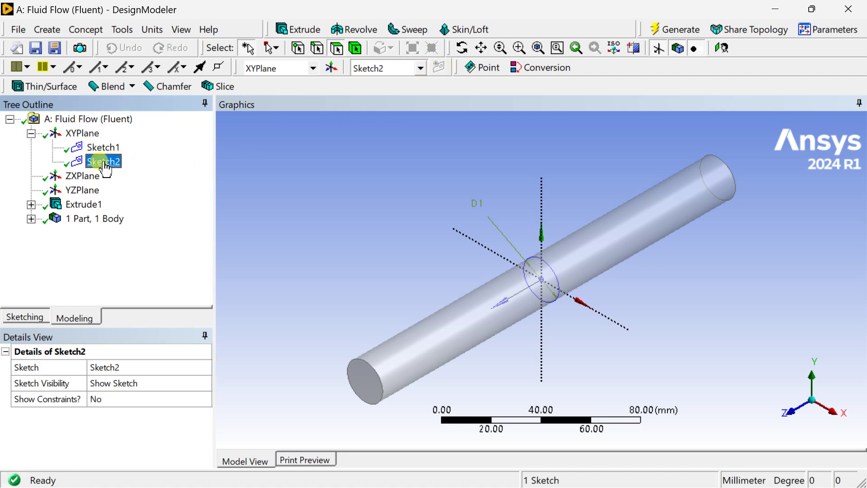
- Sketch a rectangle about 13.1 mm wide and 2.9 mm high around the origin in Sketch2, inside the circle
{"action": "left_click", "coordinate": [806, 416]}
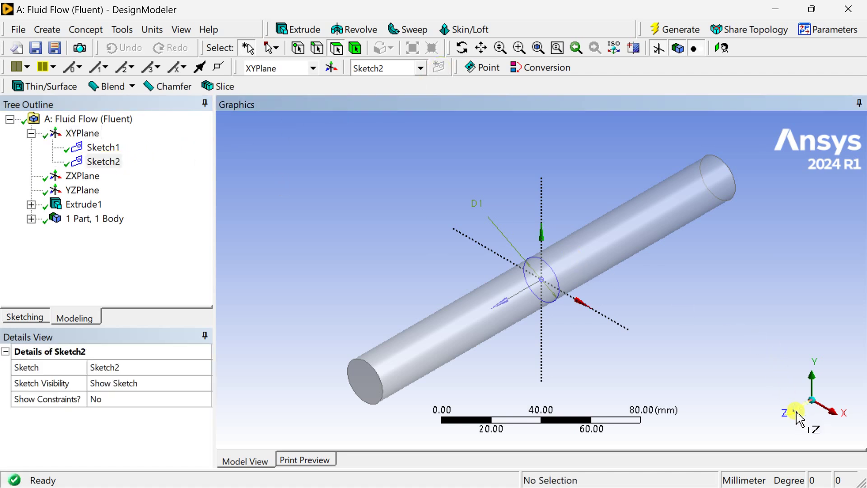
{"action": "left_click", "coordinate": [793, 412]}
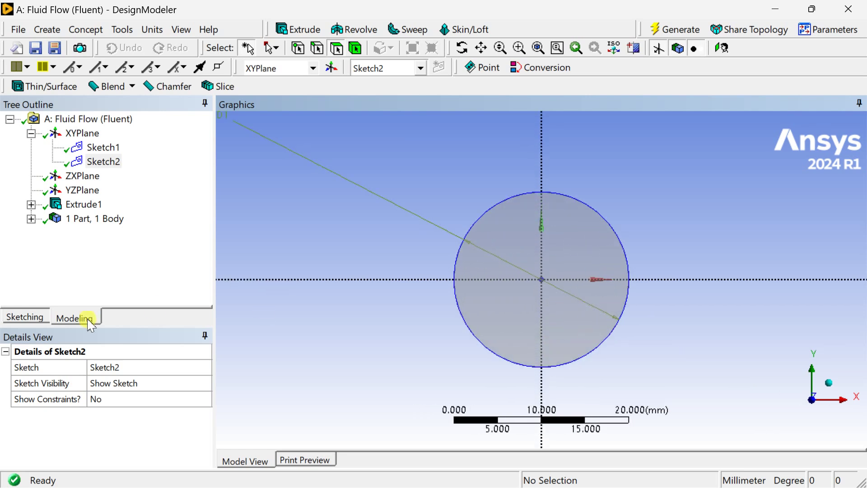
{"action": "left_click", "coordinate": [27, 317]}
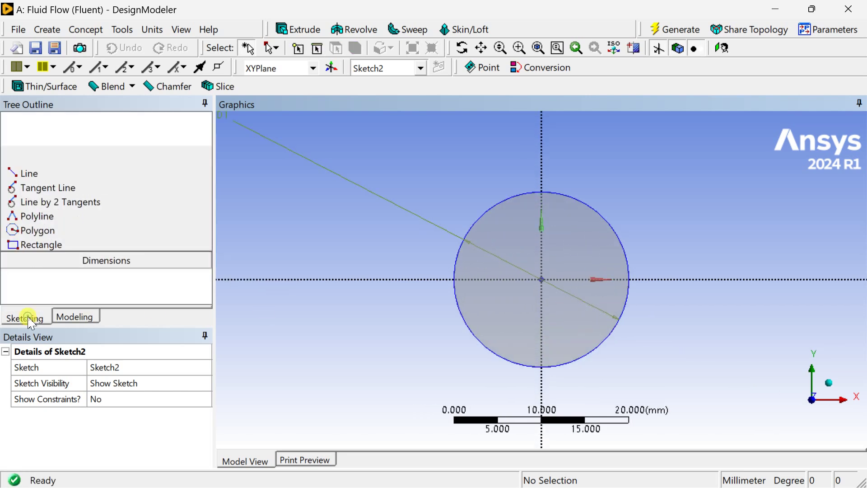
{"action": "left_click", "coordinate": [75, 212]}
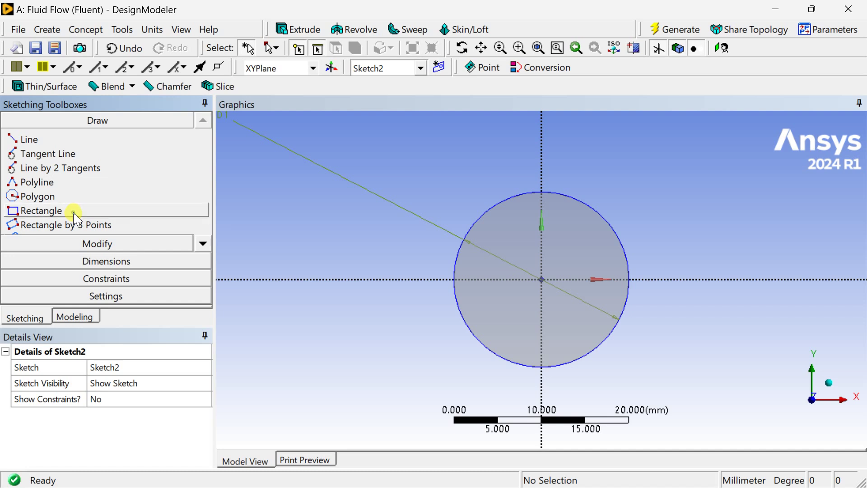
{"action": "left_click", "coordinate": [482, 267]}
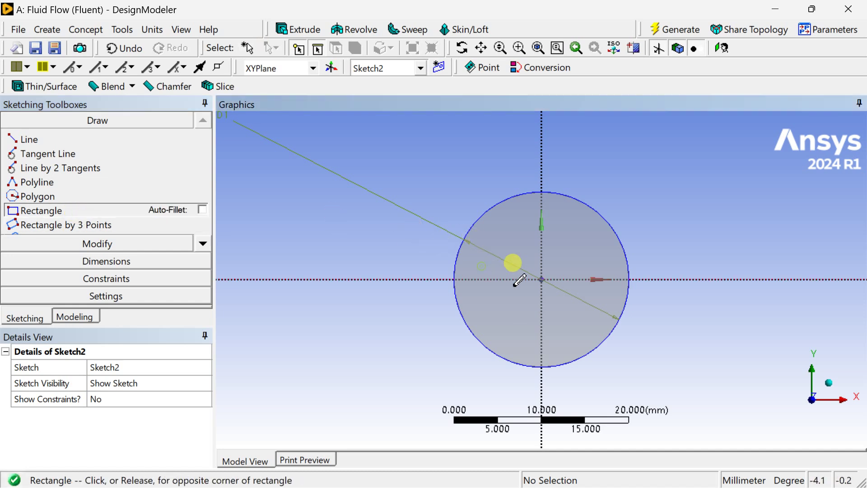
{"action": "left_click", "coordinate": [597, 292]}
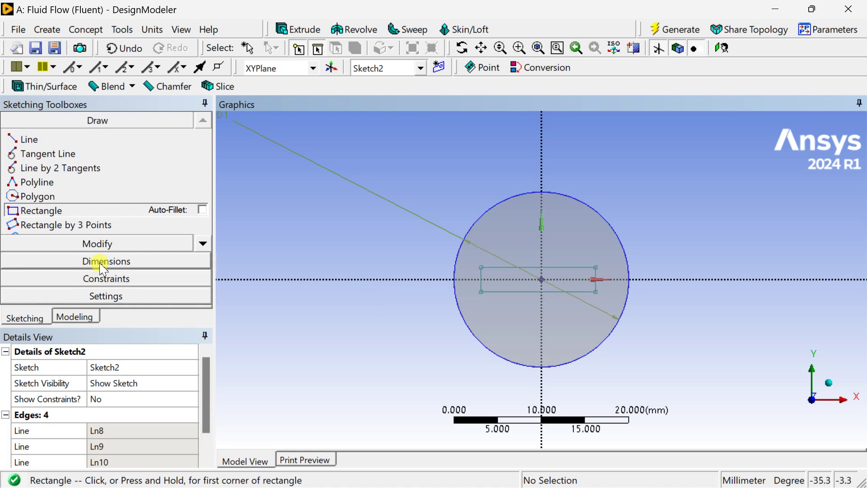
- Make the rectangle's two long edges symmetric about the horizontal axis with a Symmetry constraint
{"action": "left_click", "coordinate": [107, 277]}
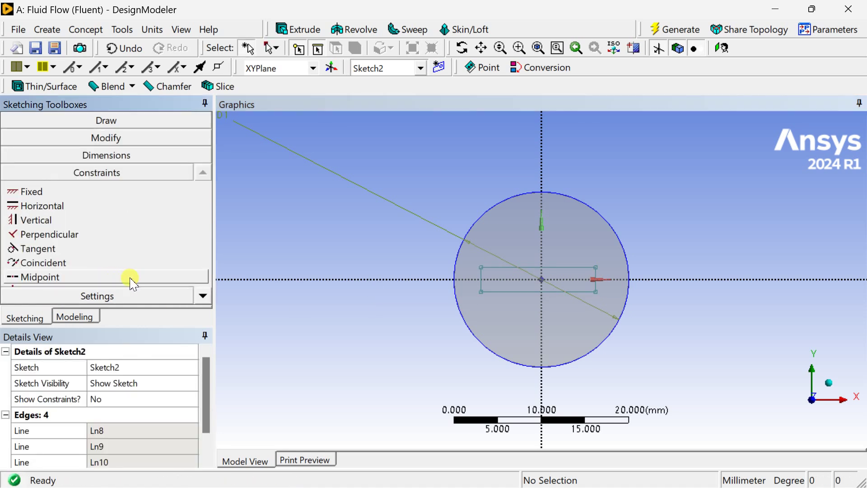
{"action": "left_click", "coordinate": [203, 296]}
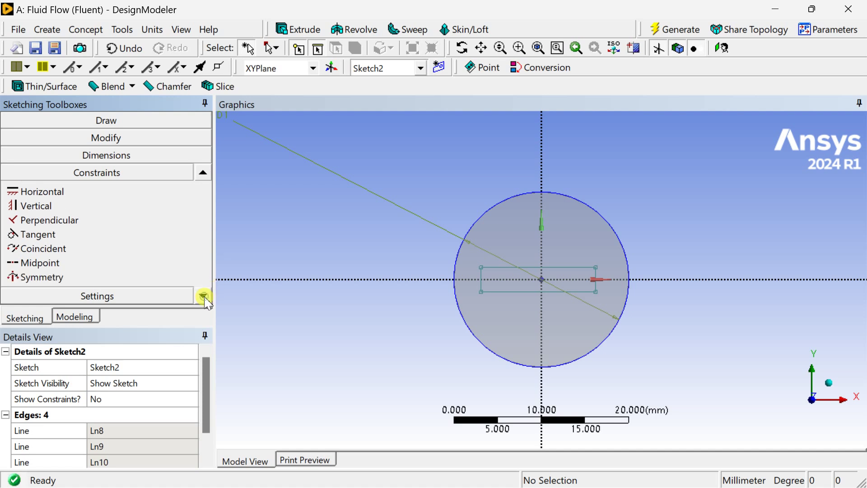
{"action": "left_click", "coordinate": [204, 297]}
{"action": "left_click", "coordinate": [90, 263]}
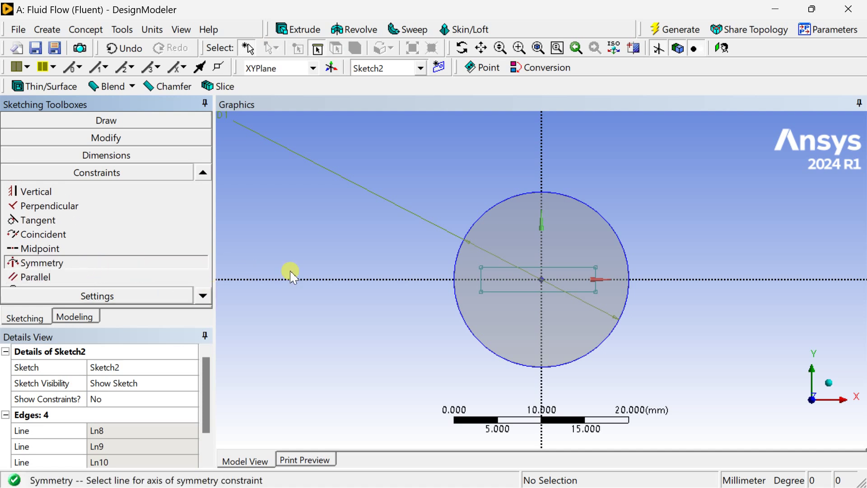
{"action": "left_click", "coordinate": [397, 280]}
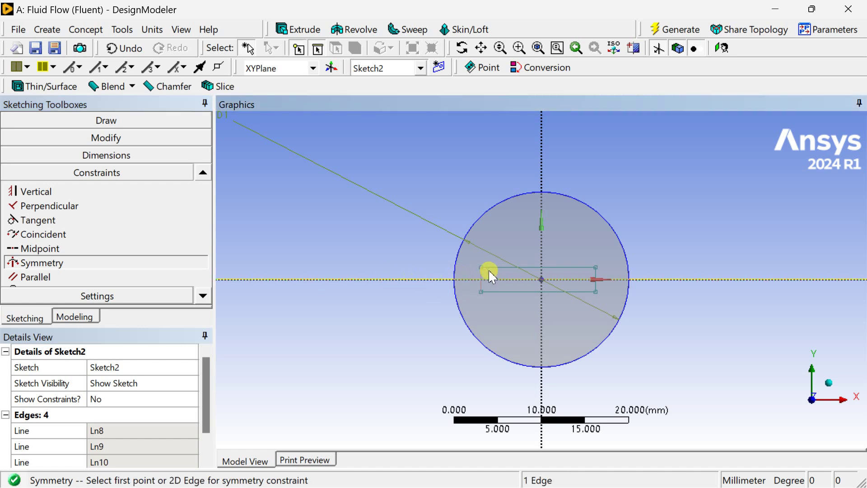
{"action": "left_click", "coordinate": [503, 268]}
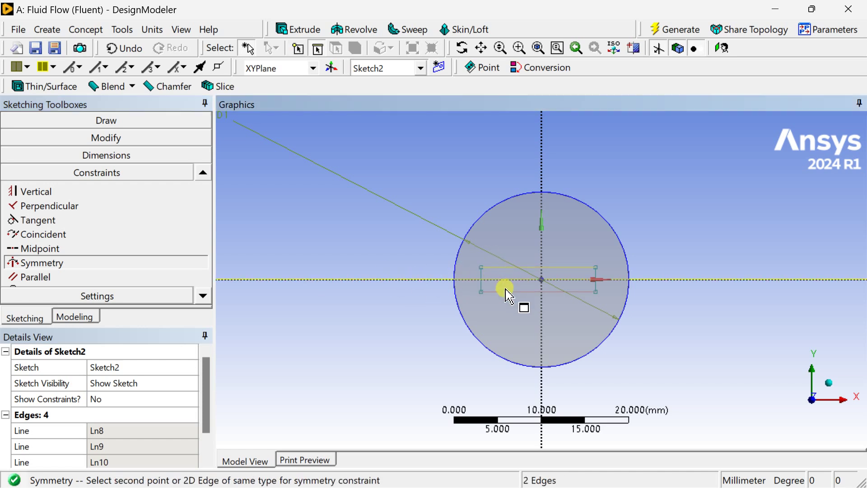
{"action": "left_click", "coordinate": [507, 292]}
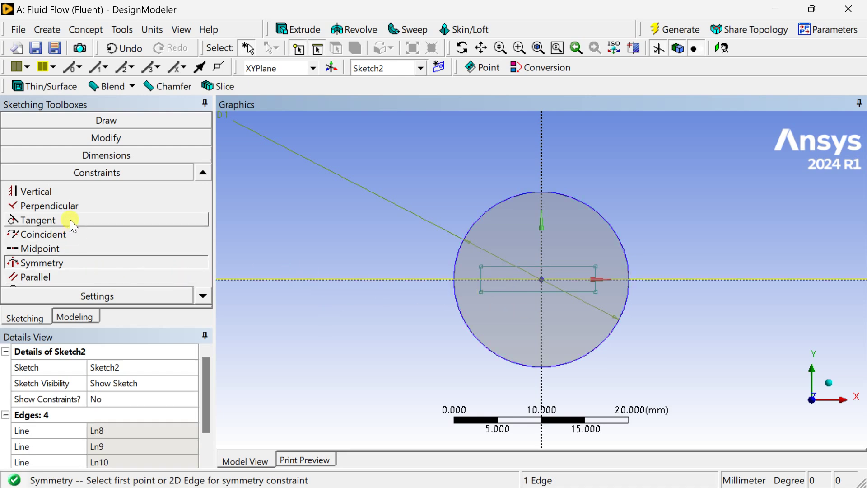
- Add general dimensions for the rectangle's height and width
{"action": "left_click", "coordinate": [119, 156]}
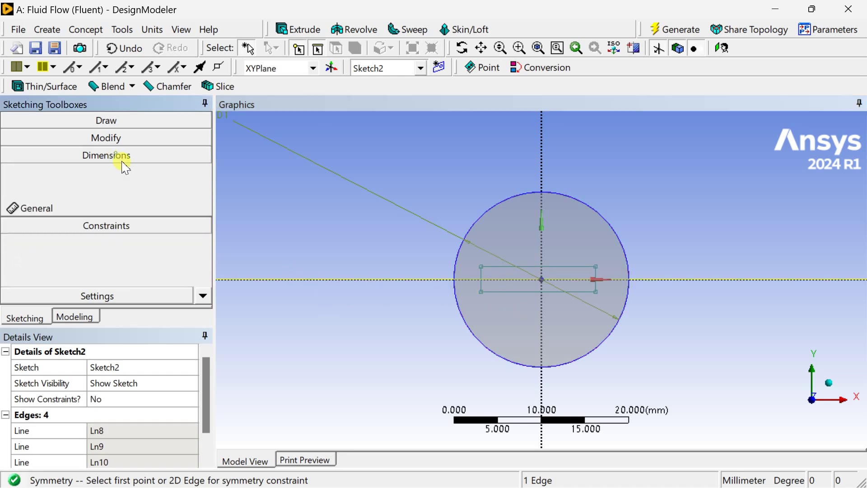
{"action": "left_click", "coordinate": [482, 276]}
{"action": "left_click", "coordinate": [429, 253]}
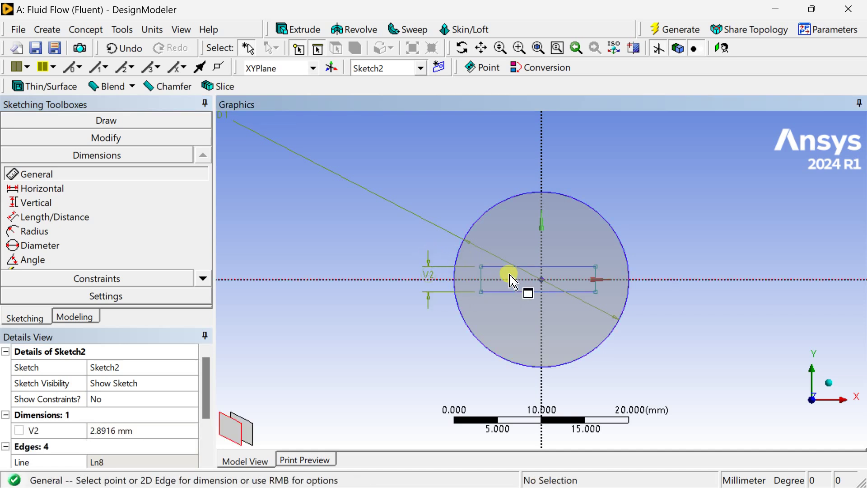
{"action": "left_click", "coordinate": [540, 268]}
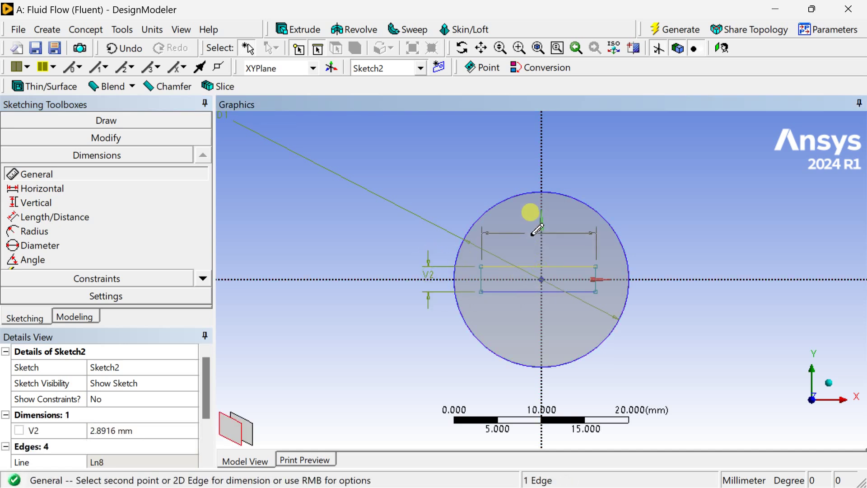
{"action": "left_click", "coordinate": [531, 230]}
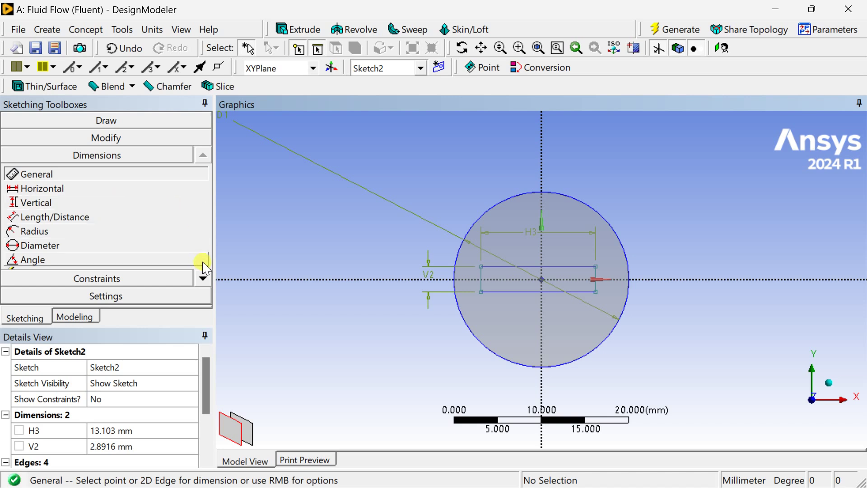
- Make the rectangle's two short edges symmetric about the vertical axis with a Symmetry constraint
{"action": "left_click", "coordinate": [183, 280]}
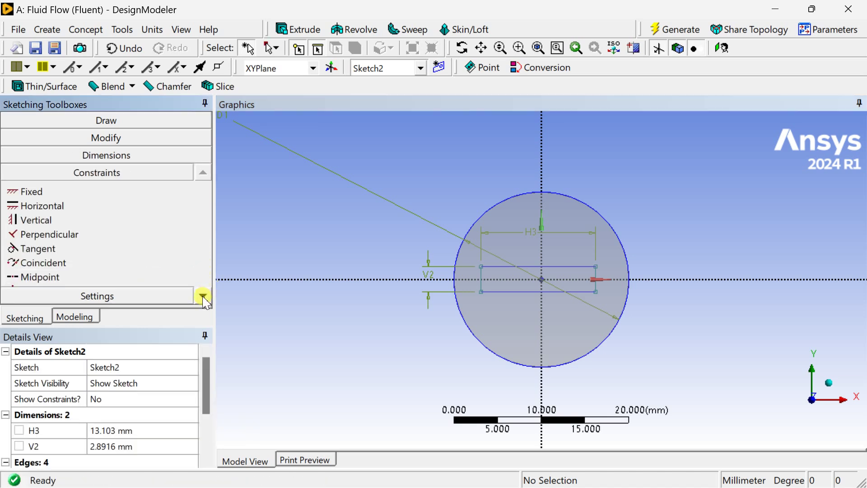
{"action": "left_click", "coordinate": [203, 296]}
{"action": "left_click", "coordinate": [57, 277]}
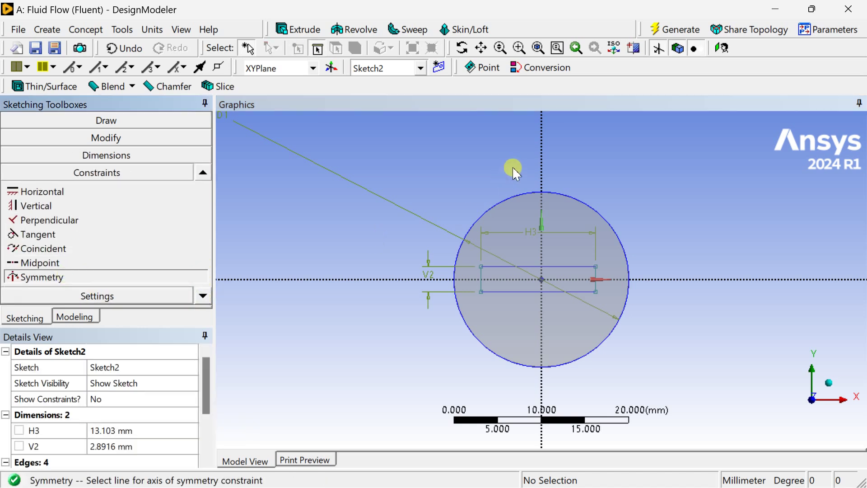
{"action": "left_click", "coordinate": [542, 173]}
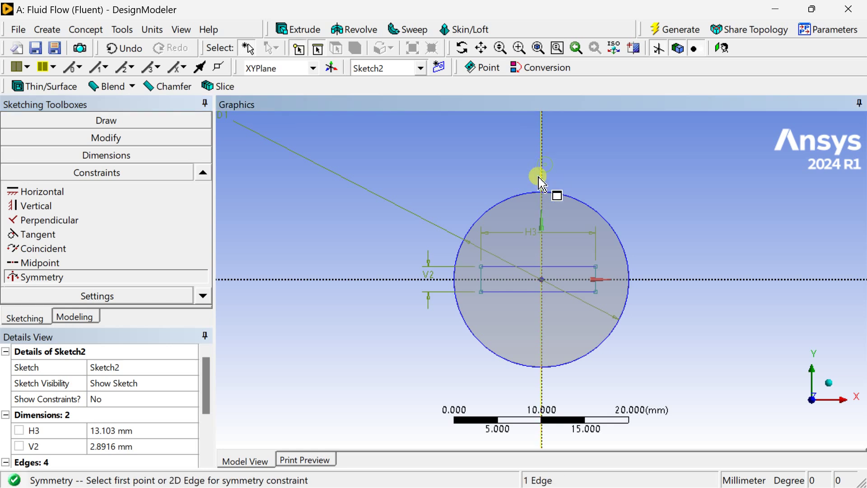
{"action": "left_click", "coordinate": [481, 277]}
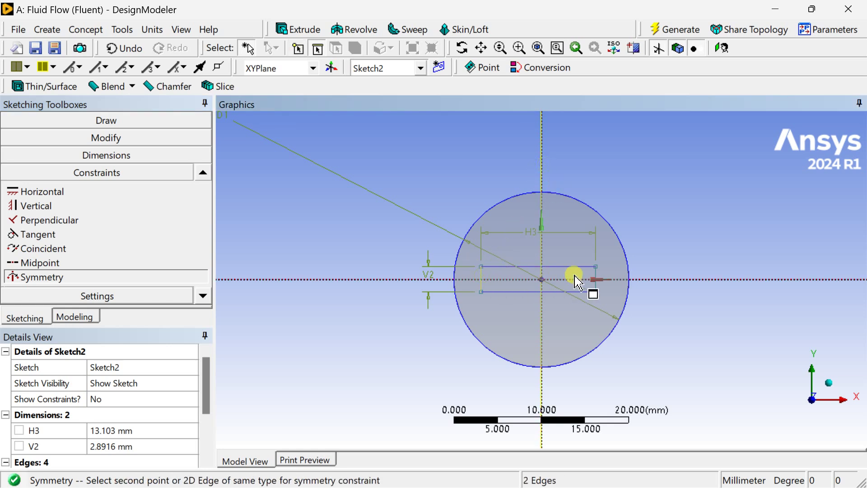
{"action": "left_click", "coordinate": [599, 277]}
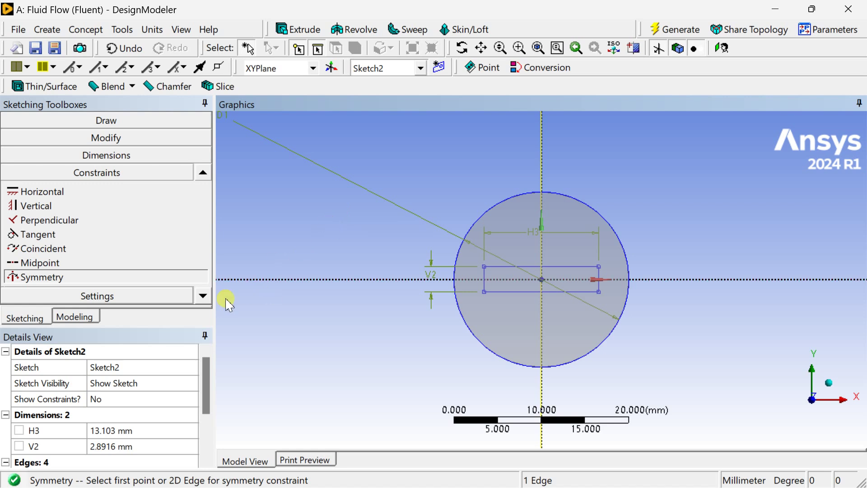
- Set the rectangle's horizontal dimension to 10 mm and its vertical dimension to 2 mm
{"action": "scroll", "coordinate": [100, 383], "scroll_direction": "down", "scroll_amount": 1}
{"action": "left_click", "coordinate": [107, 382]}
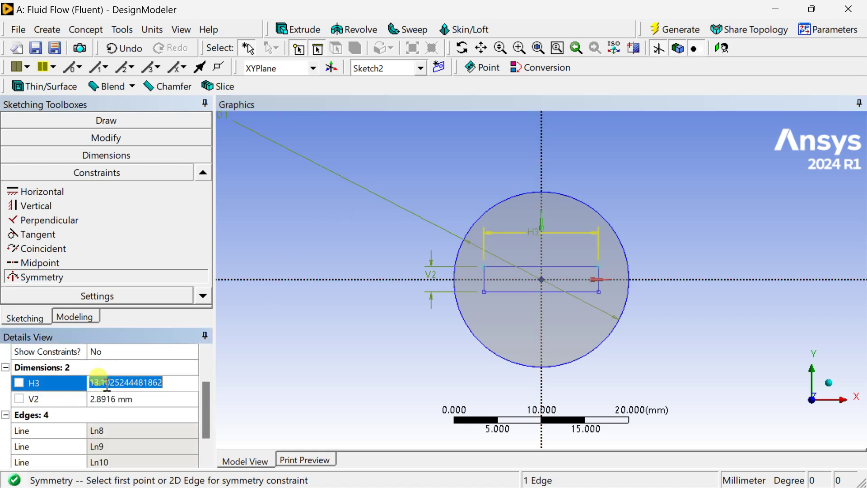
{"action": "type", "text": "10"}
{"action": "key", "text": "Return"}
{"action": "left_click", "coordinate": [140, 396]}
{"action": "type", "text": "2"}
{"action": "key", "text": "Return"}
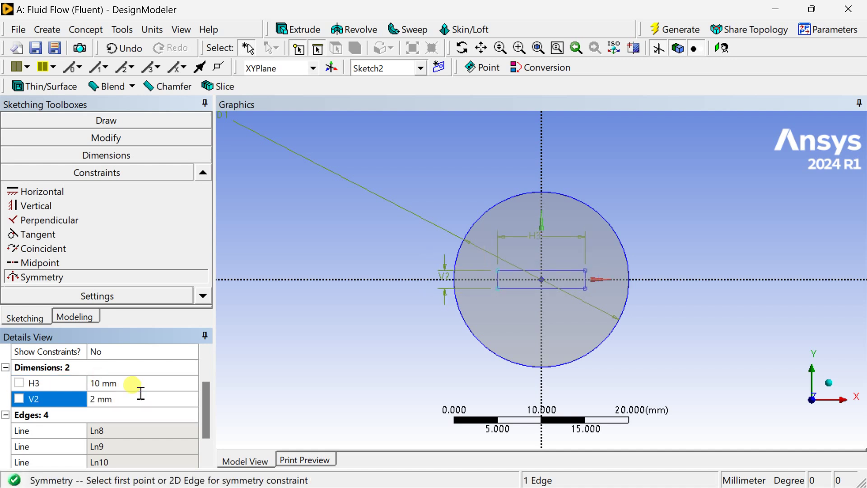
- Set the rectangle's horizontal dimension to 15 mm and generate the sketch
{"action": "left_click", "coordinate": [142, 386]}
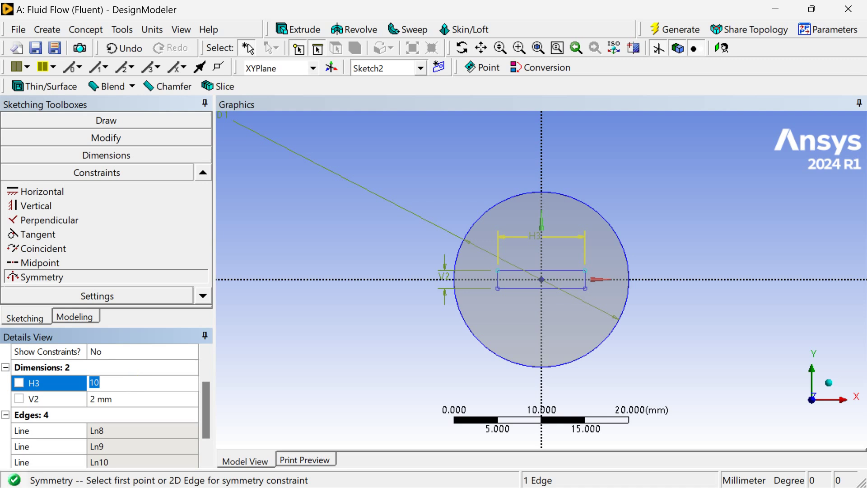
{"action": "key", "text": "Return"}
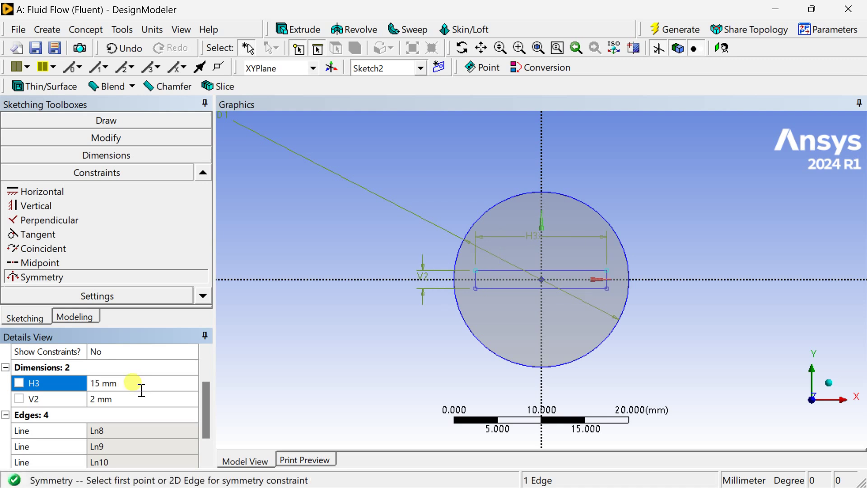
{"action": "left_click", "coordinate": [686, 34]}
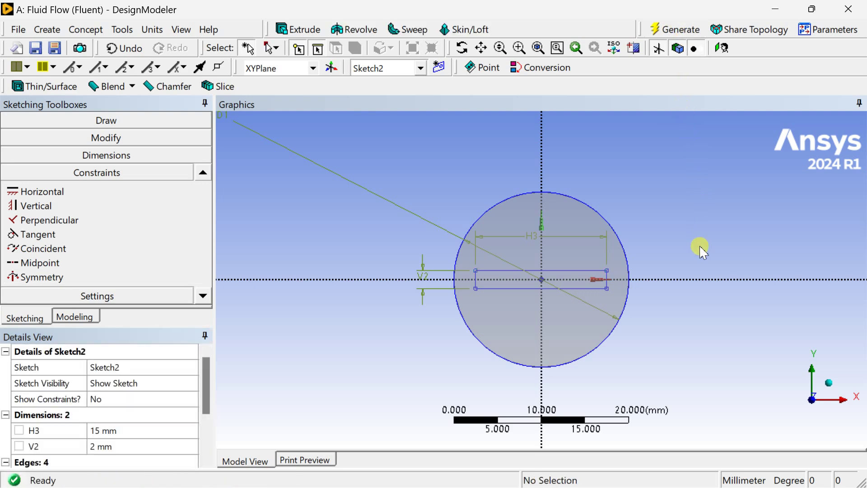
- Create a new, empty sketch on the YZPlane, viewed along the X axis, and select it
{"action": "left_click", "coordinate": [829, 386]}
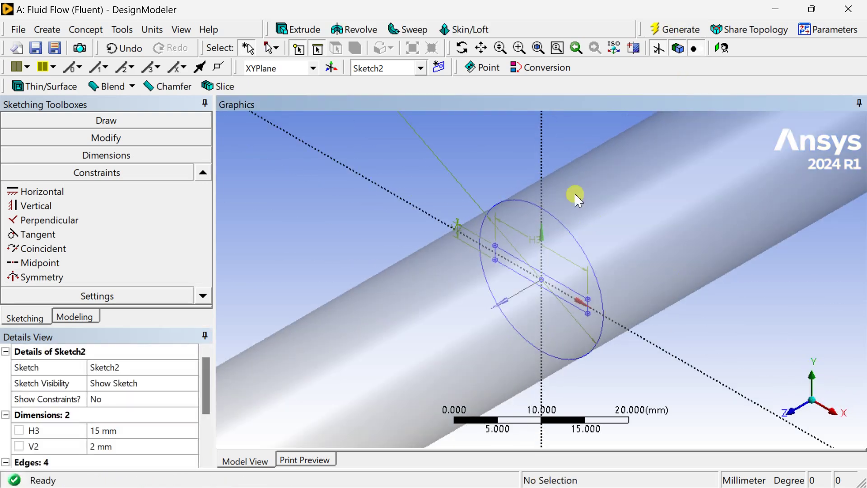
{"action": "left_click", "coordinate": [85, 318]}
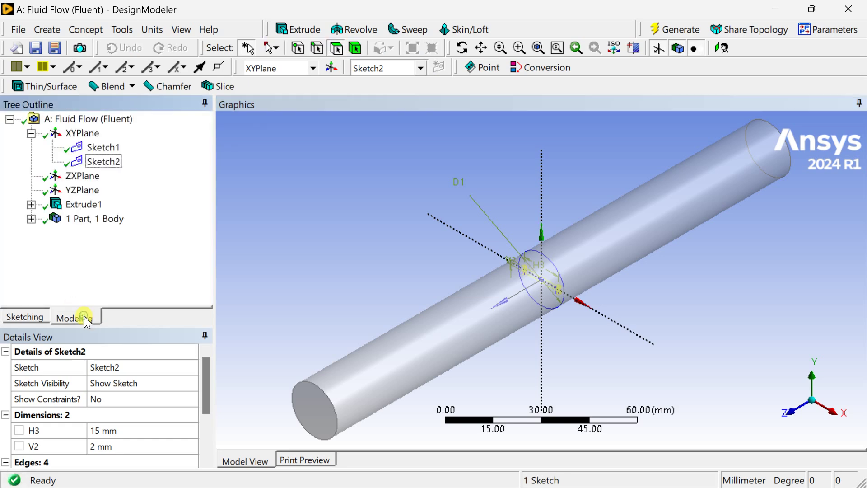
{"action": "left_click", "coordinate": [86, 192]}
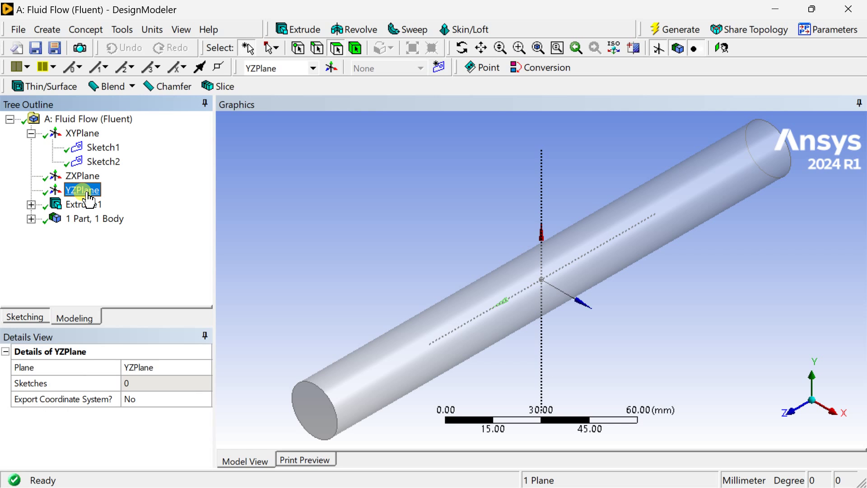
{"action": "left_click", "coordinate": [838, 418]}
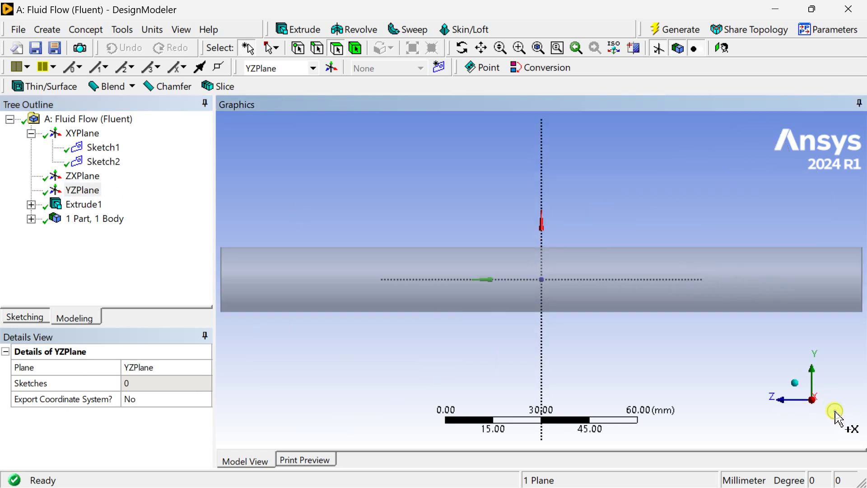
{"action": "left_click", "coordinate": [90, 194]}
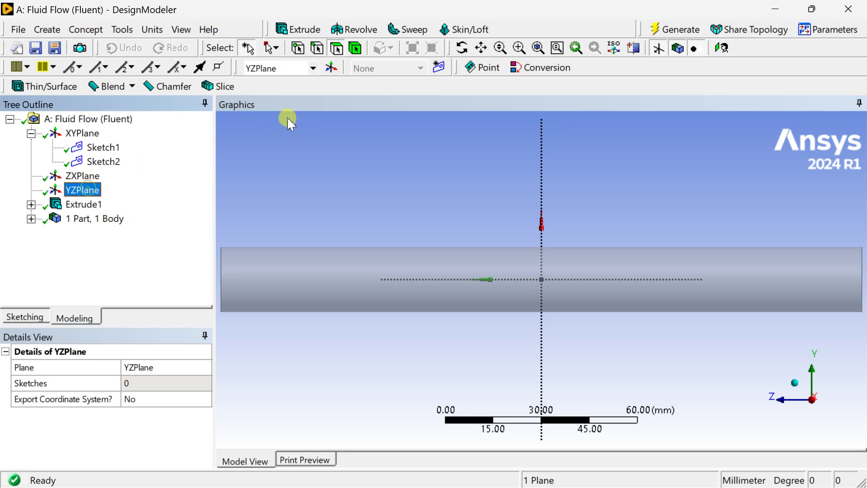
{"action": "left_click", "coordinate": [450, 64]}
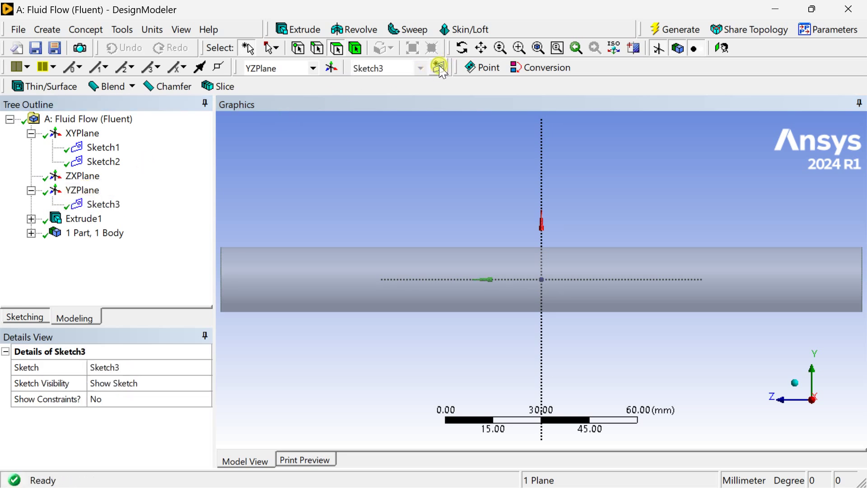
{"action": "left_click", "coordinate": [93, 204]}
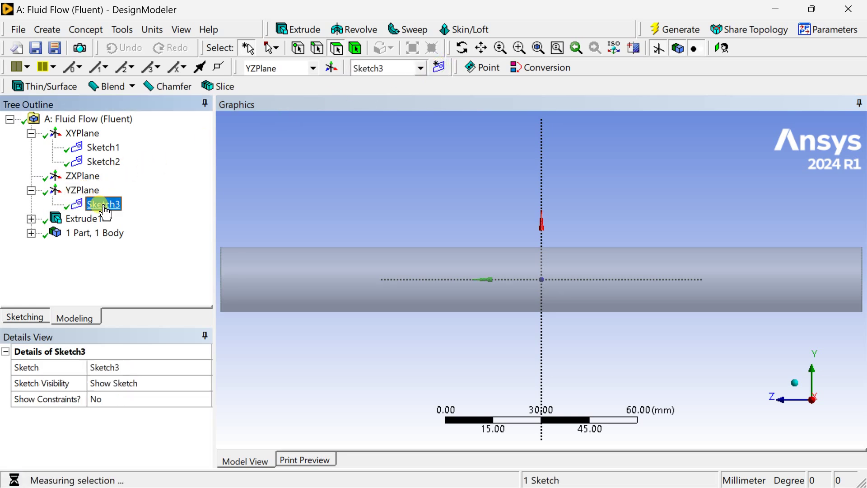
- Sketch a 100 mm line along the cylinder's axis in Sketch3 with the Polyline tool, one end 50 mm from the origin
{"action": "left_click", "coordinate": [26, 317]}
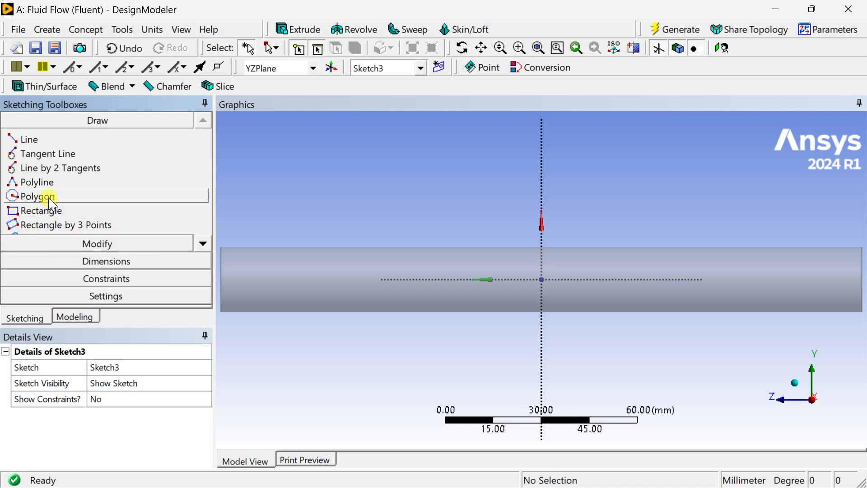
{"action": "left_click", "coordinate": [50, 199]}
{"action": "left_click", "coordinate": [55, 183]}
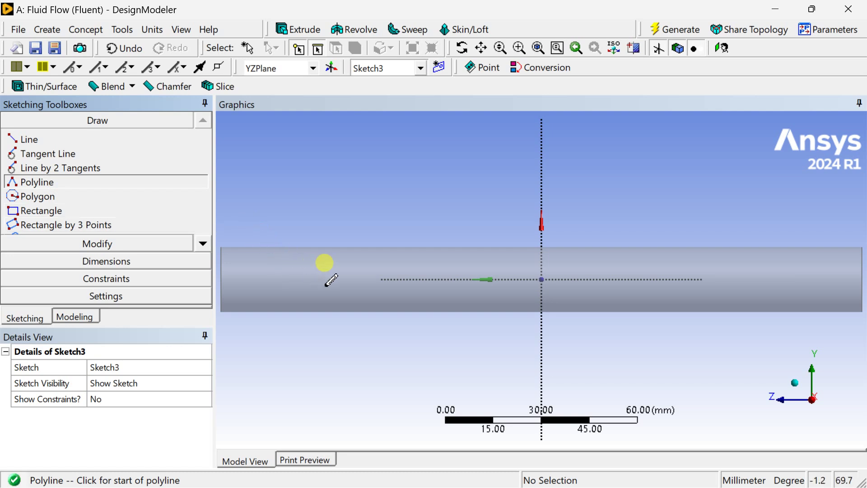
{"action": "scroll", "coordinate": [326, 261], "scroll_direction": "down", "scroll_amount": 1}
{"action": "left_click", "coordinate": [270, 259]}
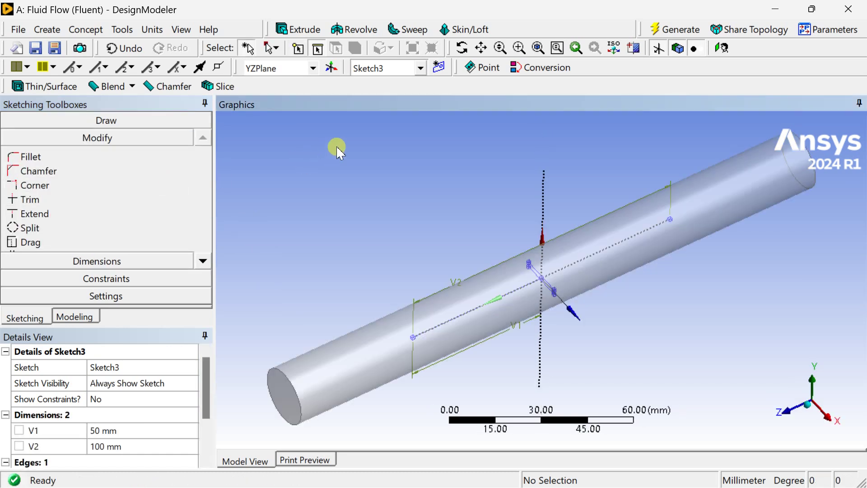
- Start a Sweep with the rectangle sketch, Sketch2, as its profile and the axis line, Sketch3, as its path
{"action": "left_click", "coordinate": [75, 316]}
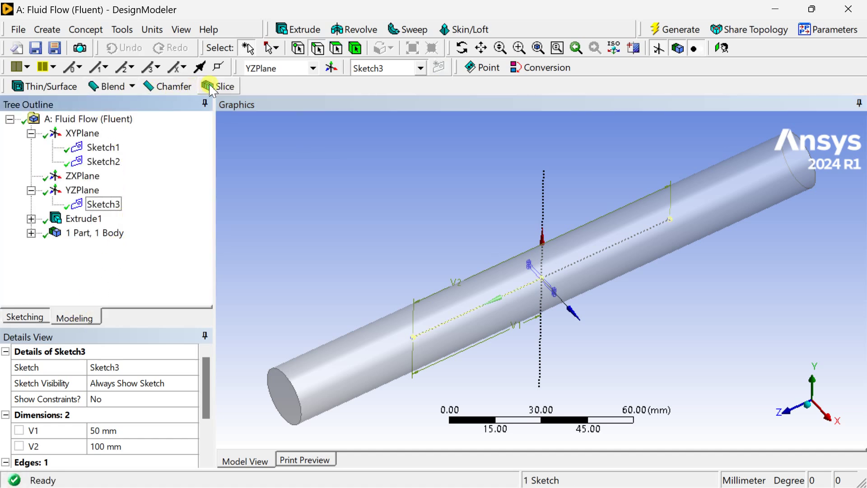
{"action": "left_click", "coordinate": [394, 30]}
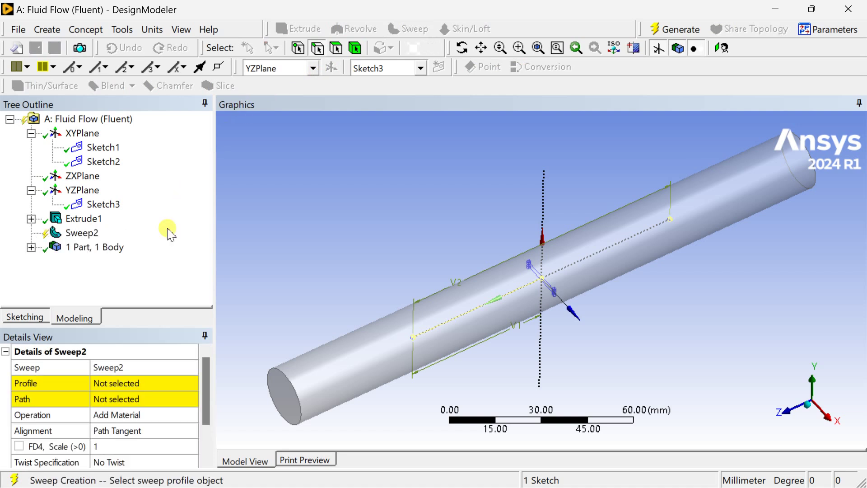
{"action": "left_click", "coordinate": [125, 385]}
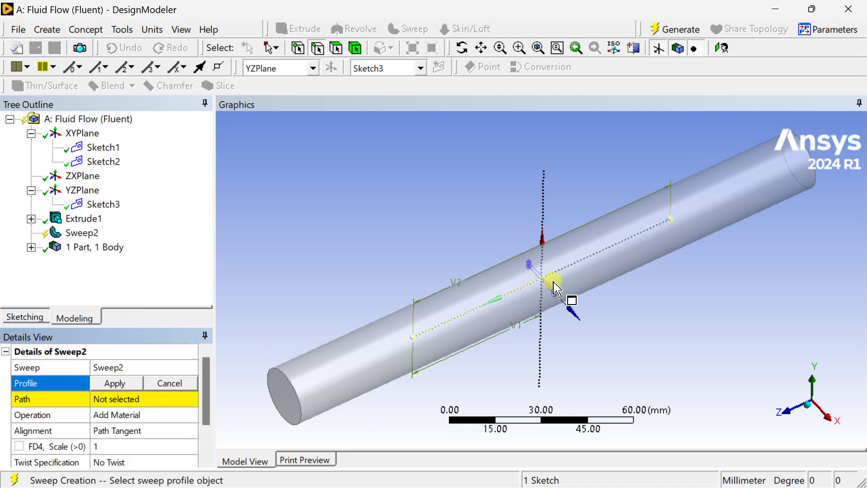
{"action": "scroll", "coordinate": [557, 290], "scroll_direction": "up", "scroll_amount": 2}
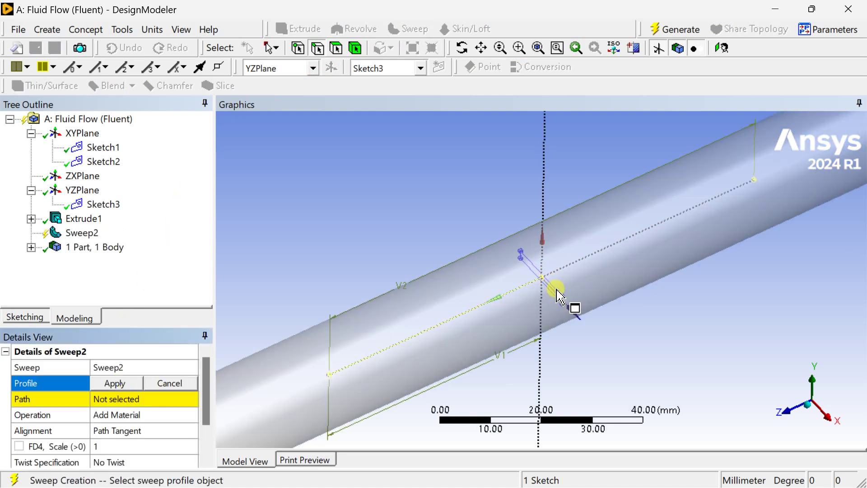
{"action": "left_click", "coordinate": [557, 291]}
{"action": "left_click", "coordinate": [115, 385]}
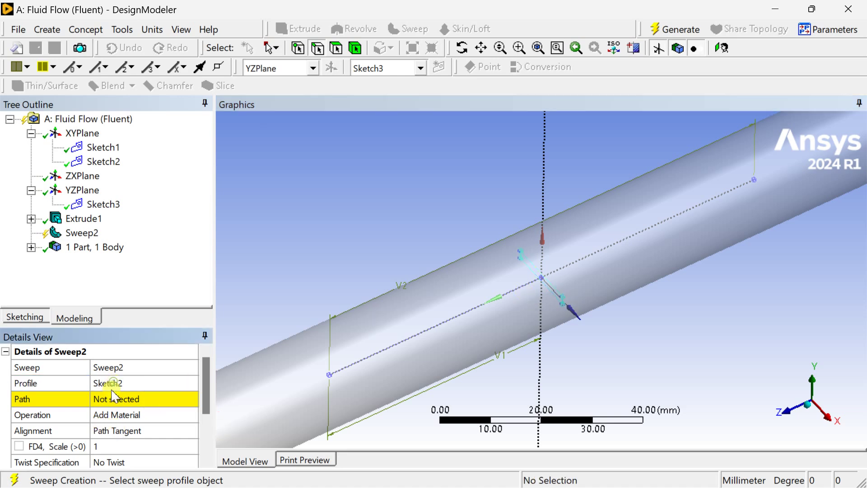
{"action": "left_click", "coordinate": [115, 401]}
{"action": "left_click", "coordinate": [374, 359]}
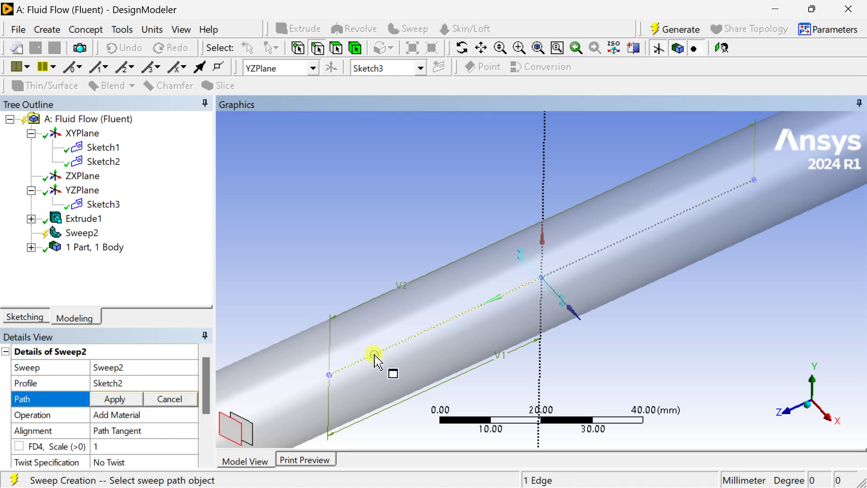
{"action": "left_click", "coordinate": [115, 400]}
- Set the sweep's operation to Add Frozen
{"action": "left_click", "coordinate": [170, 413]}
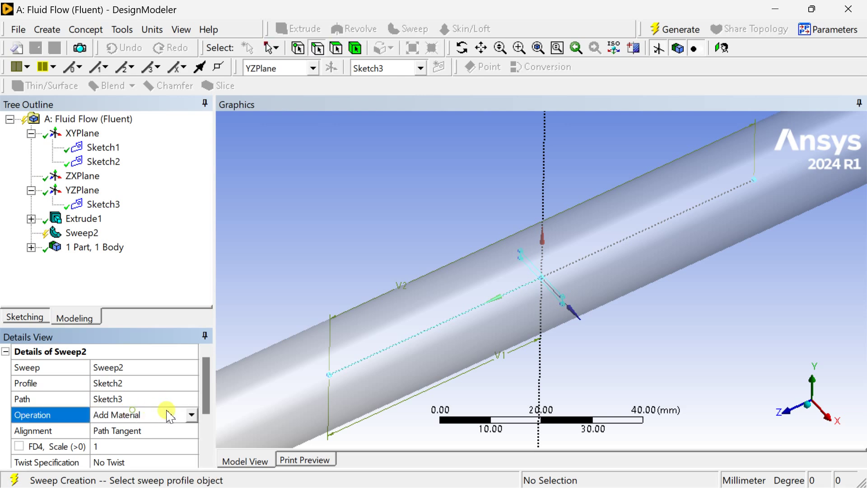
{"action": "left_click", "coordinate": [191, 415]}
{"action": "left_click", "coordinate": [144, 429]}
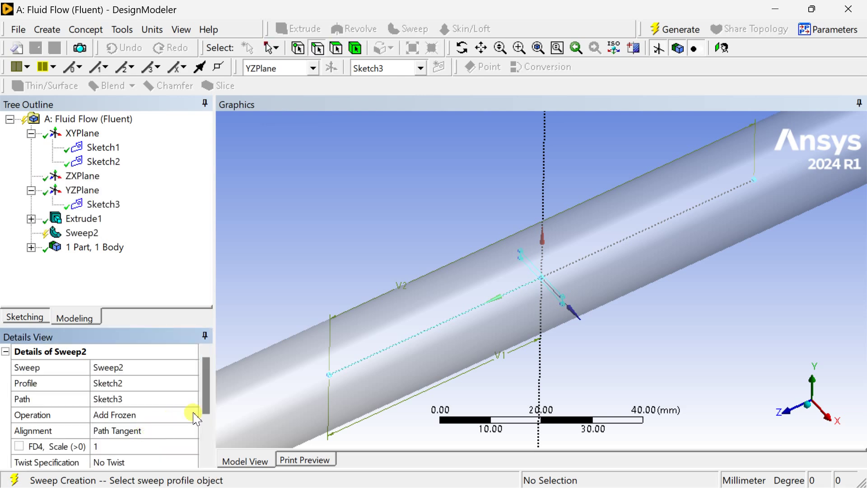
- Set the sweep's twist specification to Turns with 0.5 turns and generate the twisted strip
{"action": "left_click_drag", "start_coordinate": [207, 403], "coordinate": [210, 432]}
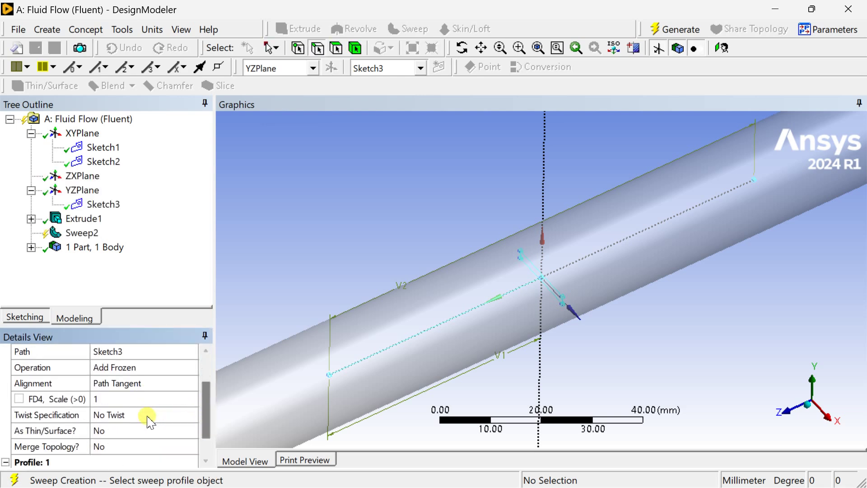
{"action": "left_click", "coordinate": [145, 420]}
{"action": "left_click", "coordinate": [192, 414]}
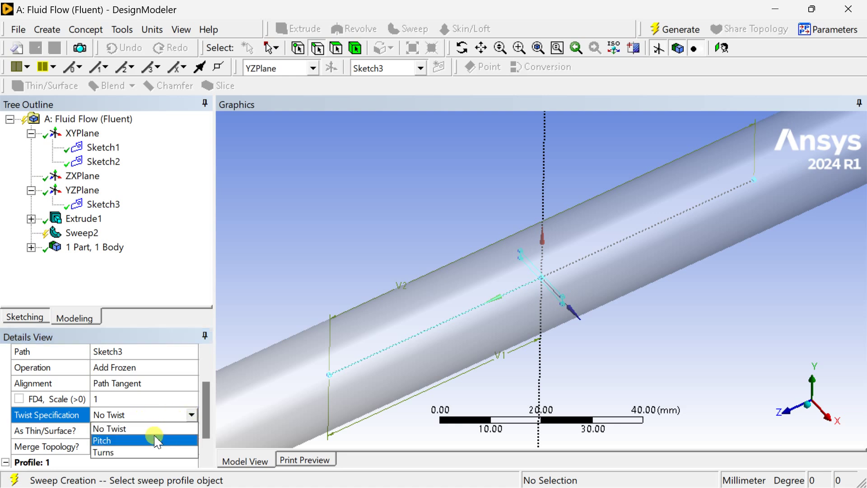
{"action": "left_click", "coordinate": [154, 453]}
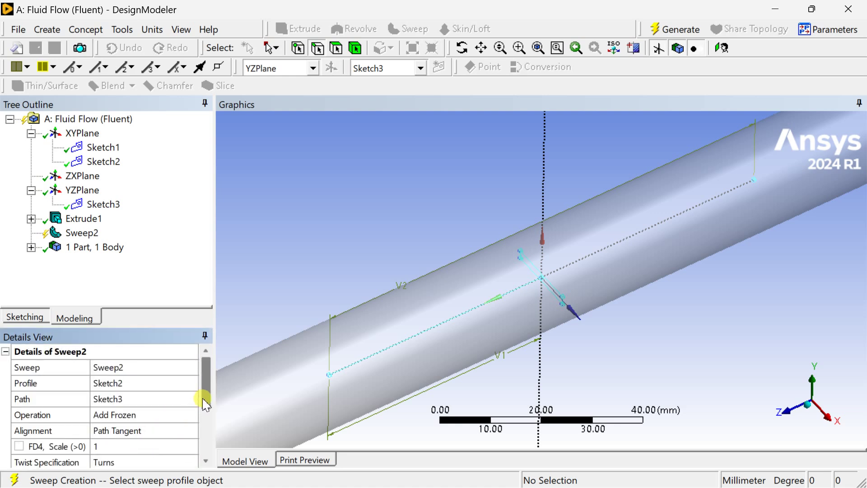
{"action": "left_click_drag", "start_coordinate": [203, 397], "coordinate": [204, 427]}
{"action": "left_click", "coordinate": [125, 430]}
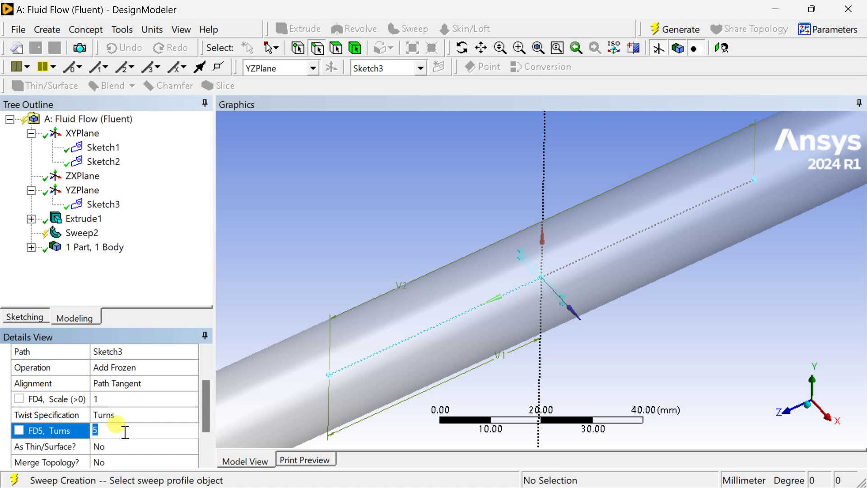
{"action": "scroll", "coordinate": [124, 436], "scroll_direction": "down", "scroll_amount": 1}
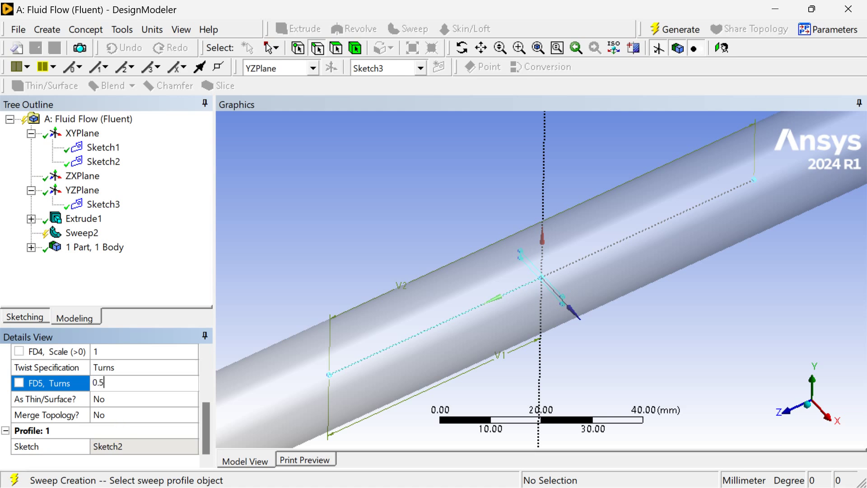
{"action": "left_click", "coordinate": [121, 433]}
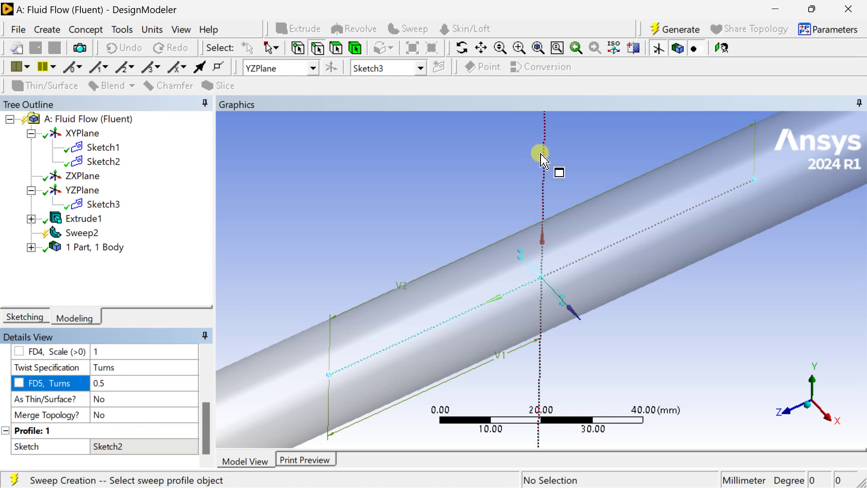
{"action": "left_click", "coordinate": [681, 30]}
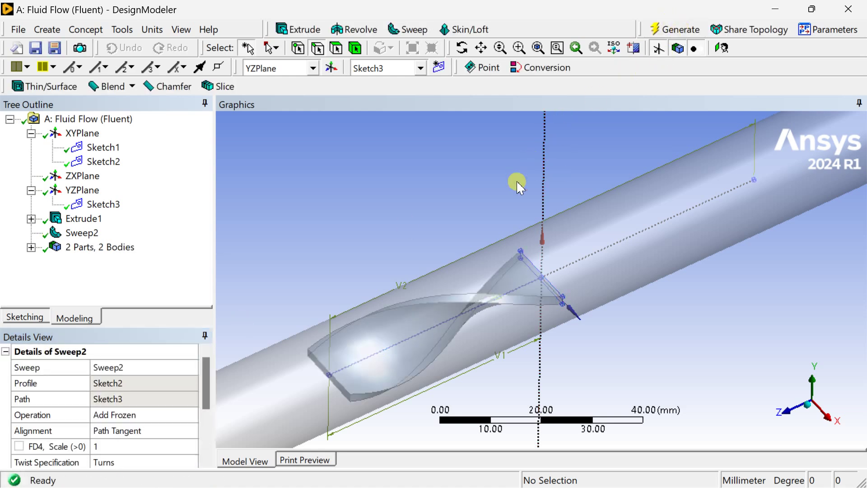
- Create a second sketch on the YZPlane and select it, viewed along the X axis
{"action": "mouse_move", "coordinate": [603, 337]}
{"action": "middle_mouse_down"}
{"action": "mouse_move", "coordinate": [555, 333]}
{"action": "mouse_move", "coordinate": [534, 362]}
{"action": "mouse_move", "coordinate": [602, 344]}
{"action": "mouse_move", "coordinate": [602, 309]}
{"action": "mouse_move", "coordinate": [527, 312]}
{"action": "mouse_move", "coordinate": [579, 277]}
{"action": "mouse_move", "coordinate": [607, 302]}
{"action": "mouse_move", "coordinate": [615, 328]}
{"action": "middle_mouse_up"}
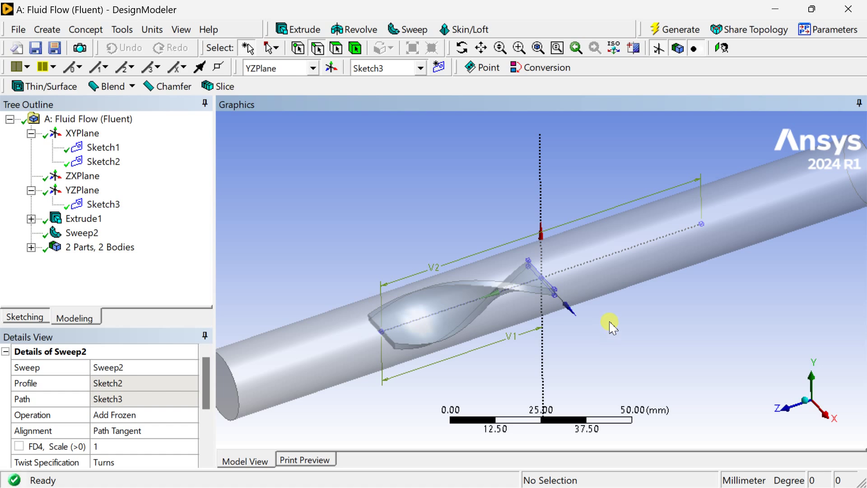
{"action": "middle_click_drag", "start_coordinate": [606, 319], "coordinate": [571, 352]}
{"action": "left_click", "coordinate": [802, 414]}
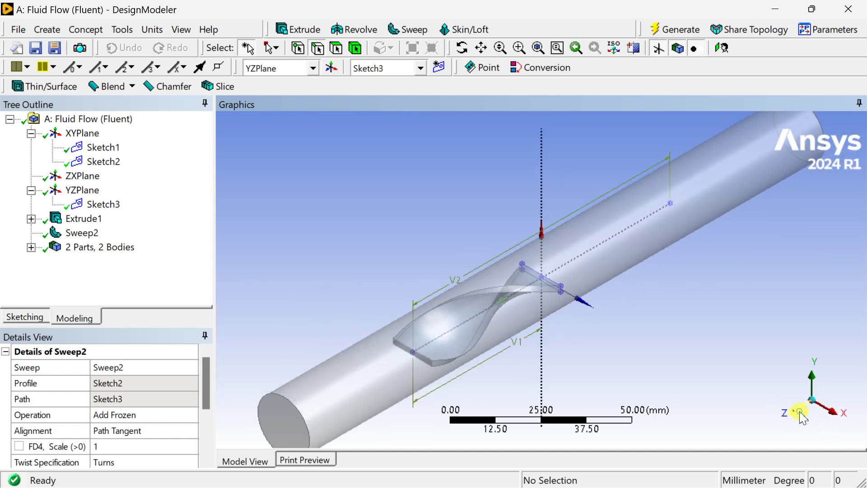
{"action": "left_click", "coordinate": [833, 413]}
{"action": "left_click", "coordinate": [791, 379]}
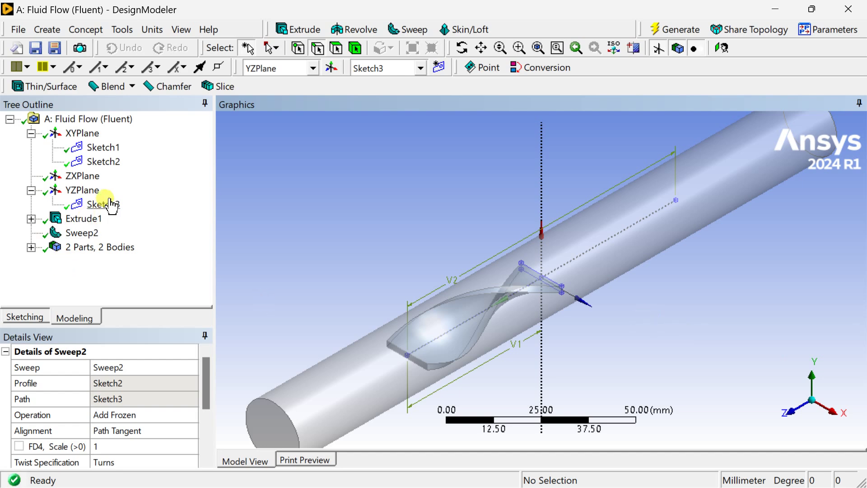
{"action": "left_click", "coordinate": [82, 190]}
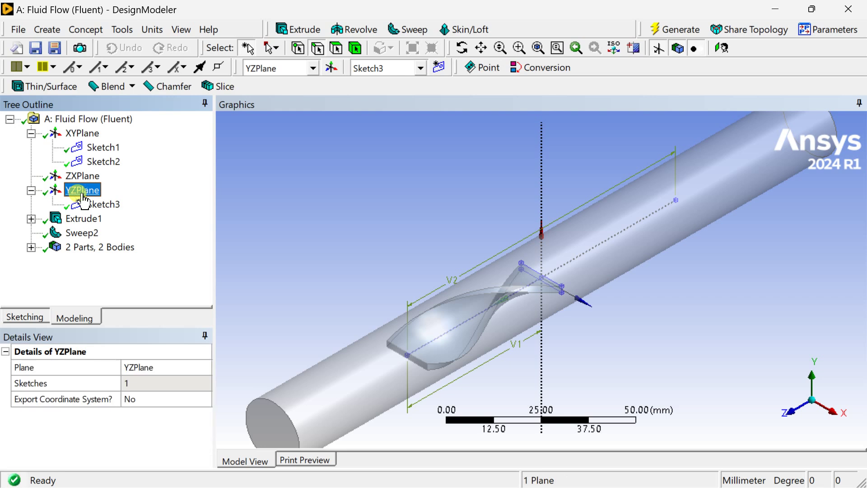
{"action": "left_click", "coordinate": [438, 72]}
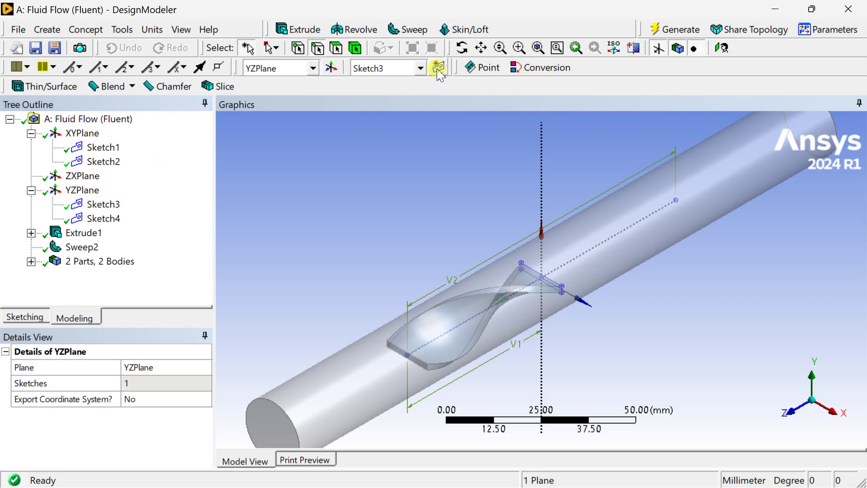
{"action": "left_click", "coordinate": [258, 161]}
{"action": "left_click", "coordinate": [104, 218]}
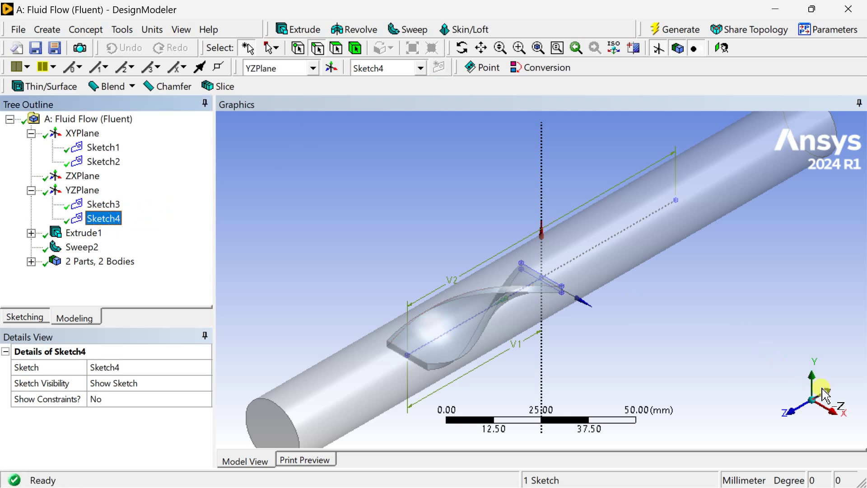
{"action": "left_click", "coordinate": [836, 427]}
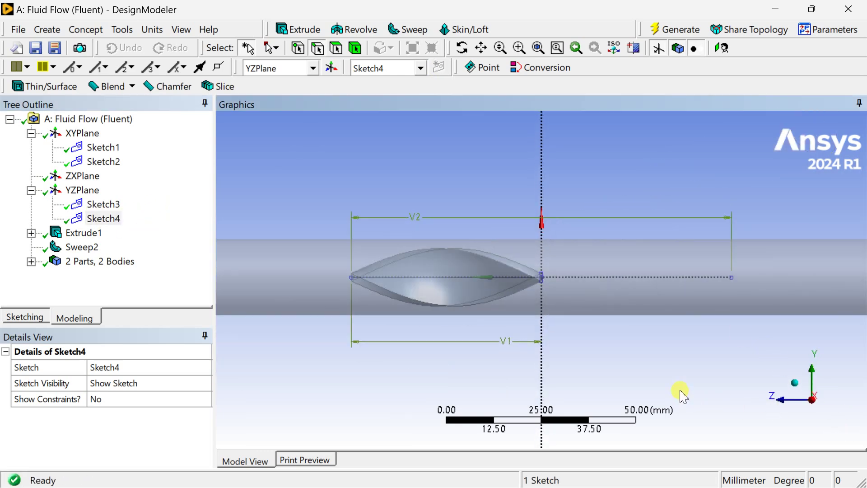
{"action": "left_click", "coordinate": [108, 218]}
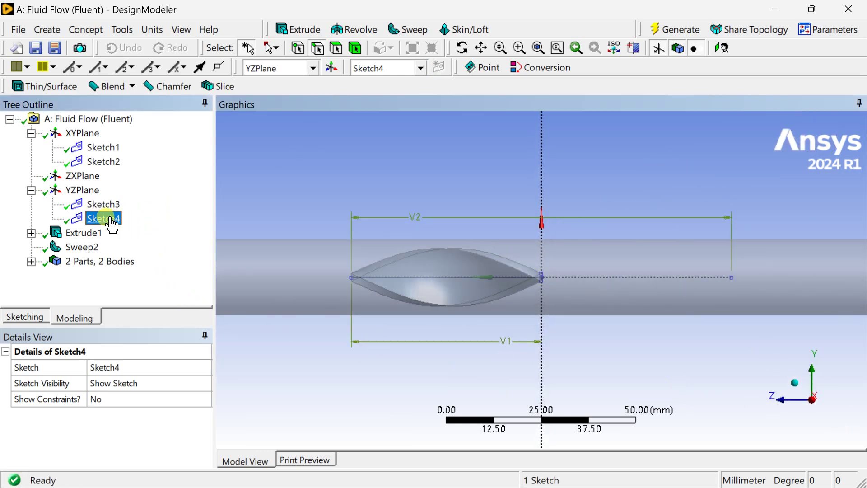
- Draw a line about 20 mm long in Sketch4 from the origin along the cylinder's axis, away from the twisted strip
{"action": "left_click", "coordinate": [20, 319]}
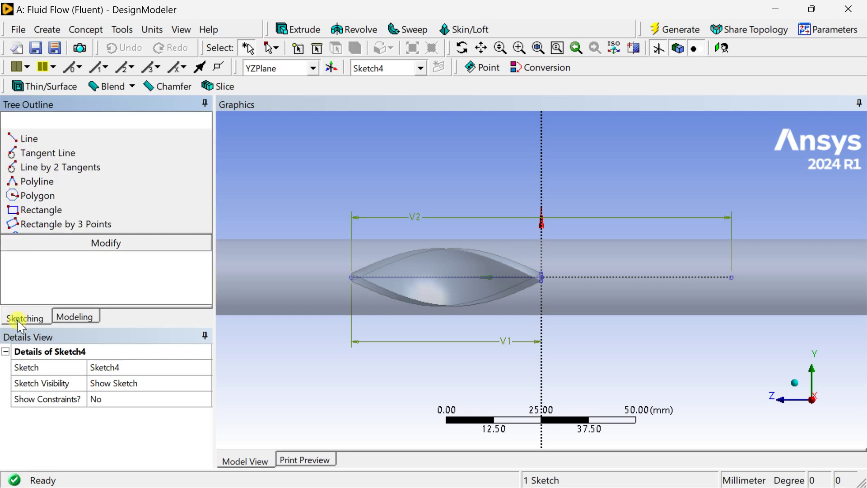
{"action": "left_click", "coordinate": [67, 140]}
{"action": "scroll", "coordinate": [547, 283], "scroll_direction": "up", "scroll_amount": 5}
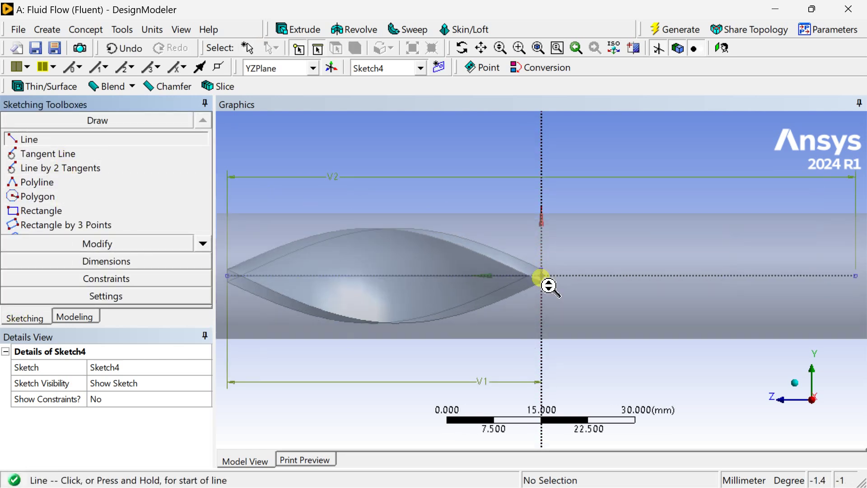
{"action": "scroll", "coordinate": [564, 274], "scroll_direction": "up", "scroll_amount": 1}
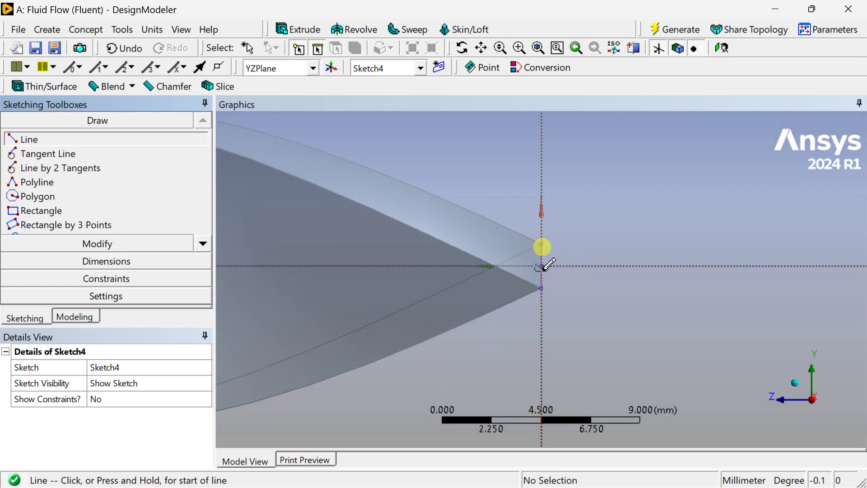
{"action": "left_click", "coordinate": [542, 266]}
{"action": "scroll", "coordinate": [693, 269], "scroll_direction": "down", "scroll_amount": 2}
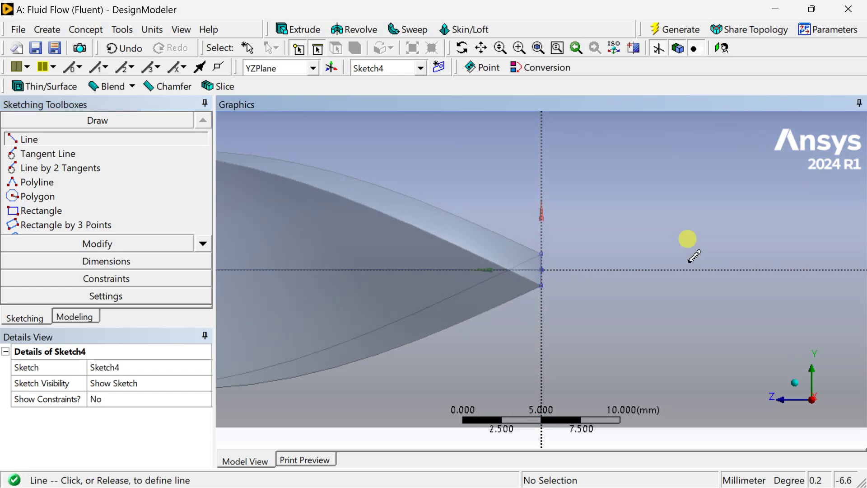
{"action": "left_click", "coordinate": [798, 269]}
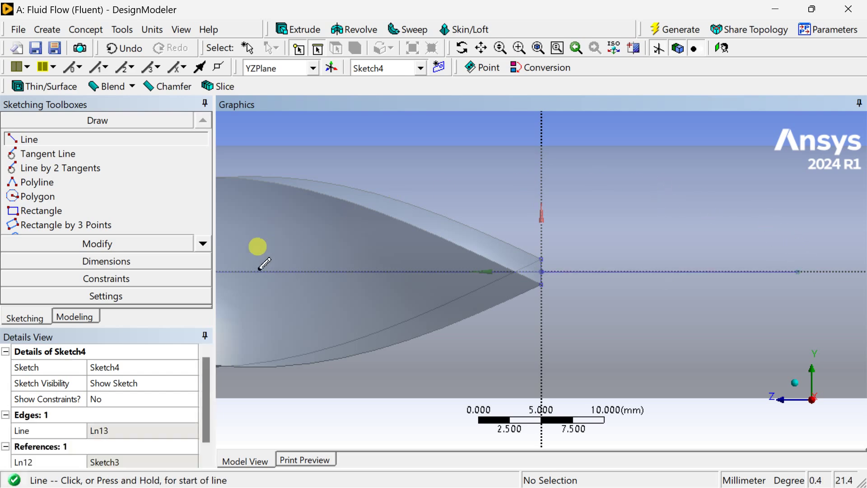
- Dimension the new line's length with a General dimension, set it to 50 mm and generate the sketch
{"action": "left_click", "coordinate": [183, 270]}
{"action": "left_click", "coordinate": [732, 271]}
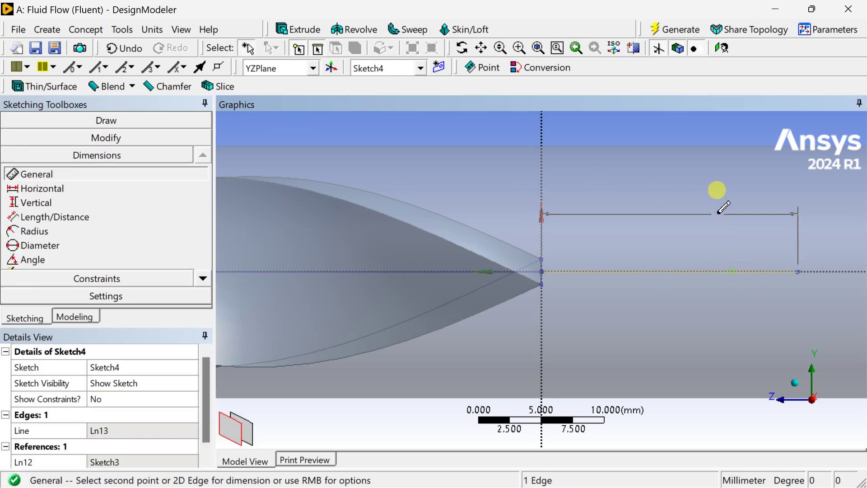
{"action": "left_click", "coordinate": [715, 198]}
{"action": "left_click", "coordinate": [169, 429]}
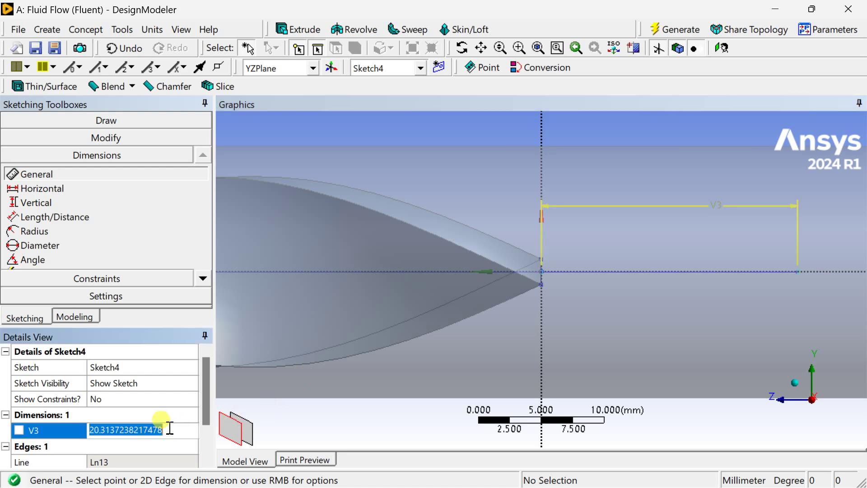
{"action": "type", "text": "50"}
{"action": "key", "text": "Return"}
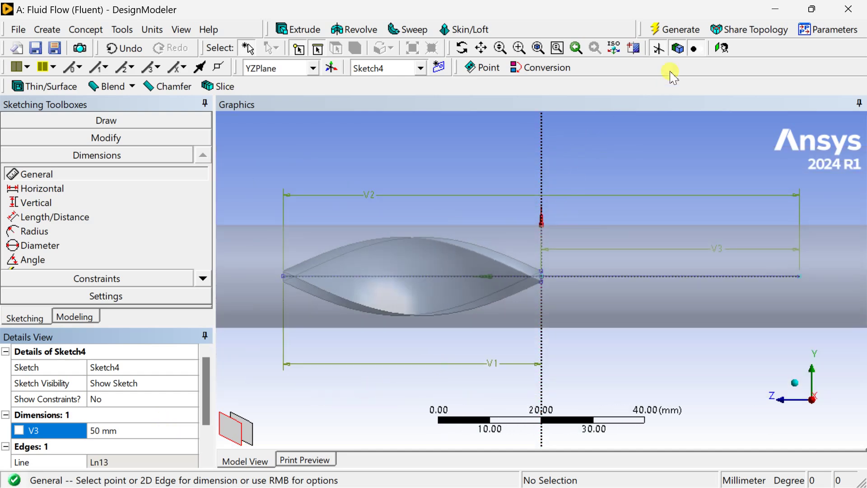
{"action": "left_click", "coordinate": [677, 29]}
{"action": "mouse_move", "coordinate": [494, 188]}
{"action": "middle_mouse_down"}
{"action": "mouse_move", "coordinate": [522, 236]}
{"action": "mouse_move", "coordinate": [513, 249]}
{"action": "mouse_move", "coordinate": [514, 226]}
{"action": "middle_mouse_up"}
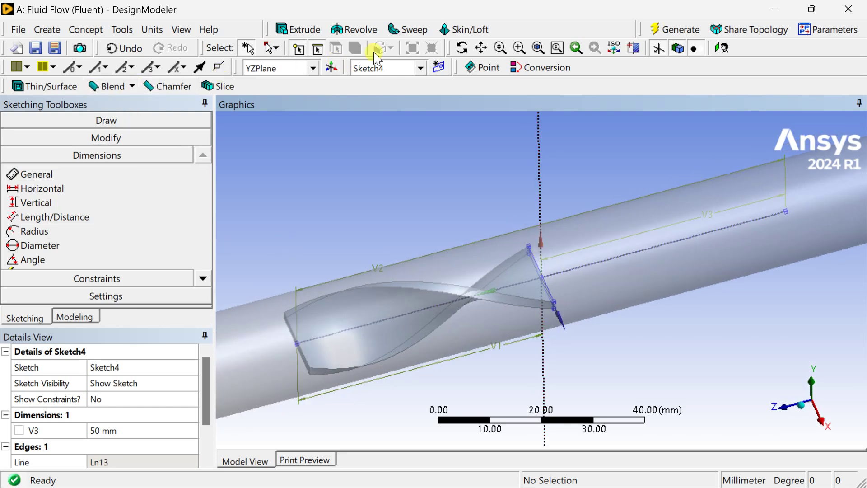
- Start a sweep with the Sketch2 rectangle as profile and the Sketch4 line as path, using the Add Frozen operation
{"action": "left_click", "coordinate": [409, 30]}
{"action": "left_click", "coordinate": [540, 271]}
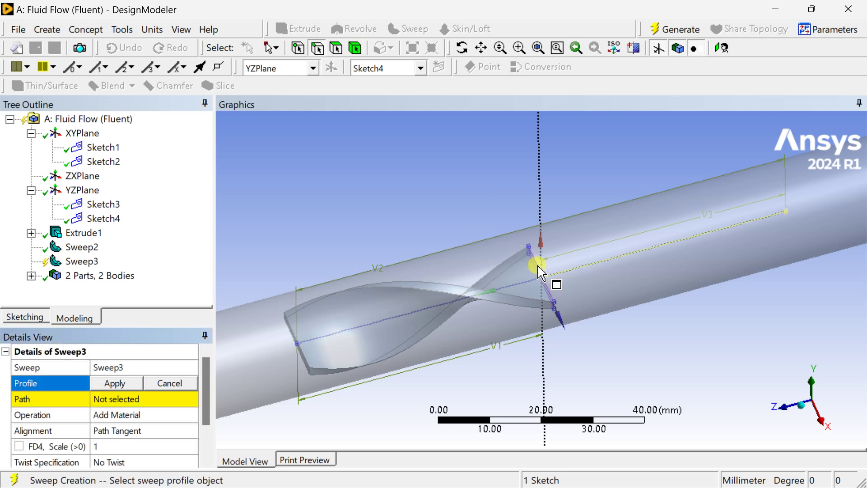
{"action": "left_click", "coordinate": [396, 315]}
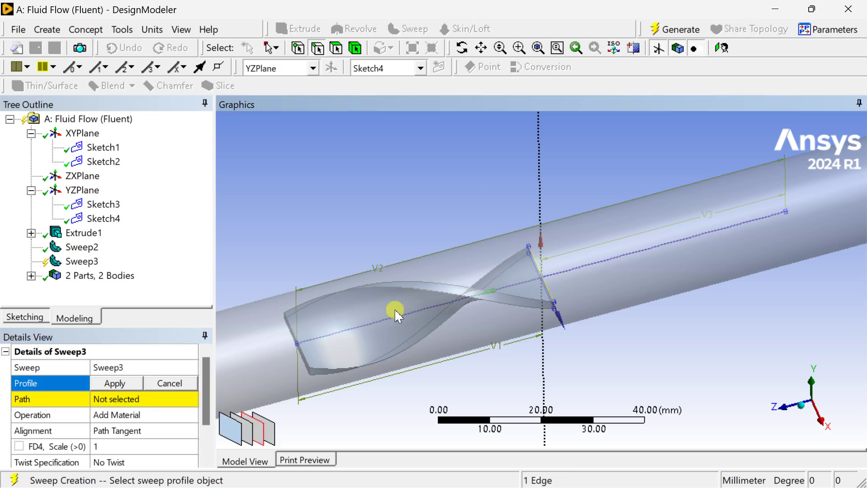
{"action": "left_click", "coordinate": [126, 383]}
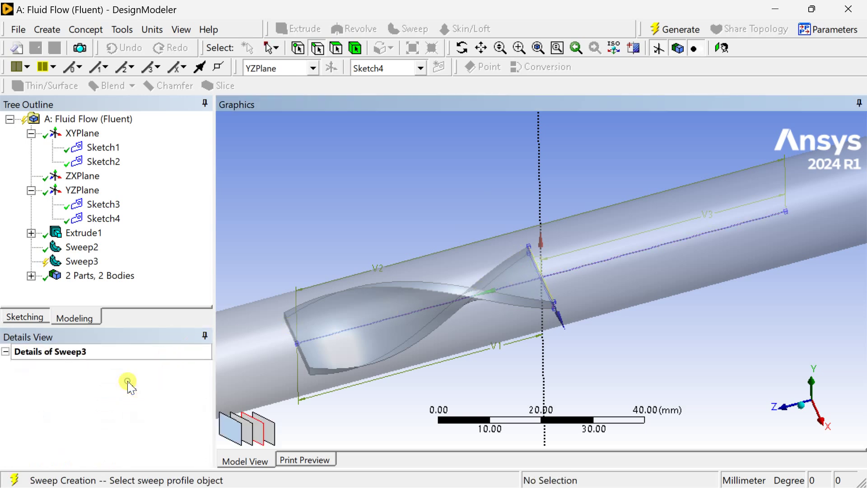
{"action": "left_click", "coordinate": [619, 260]}
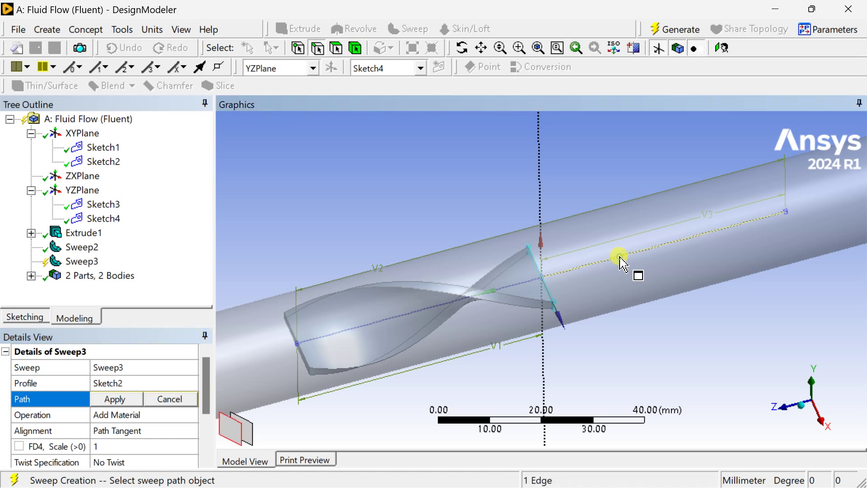
{"action": "left_click", "coordinate": [113, 400]}
{"action": "left_click", "coordinate": [152, 415]}
{"action": "left_click", "coordinate": [197, 416]}
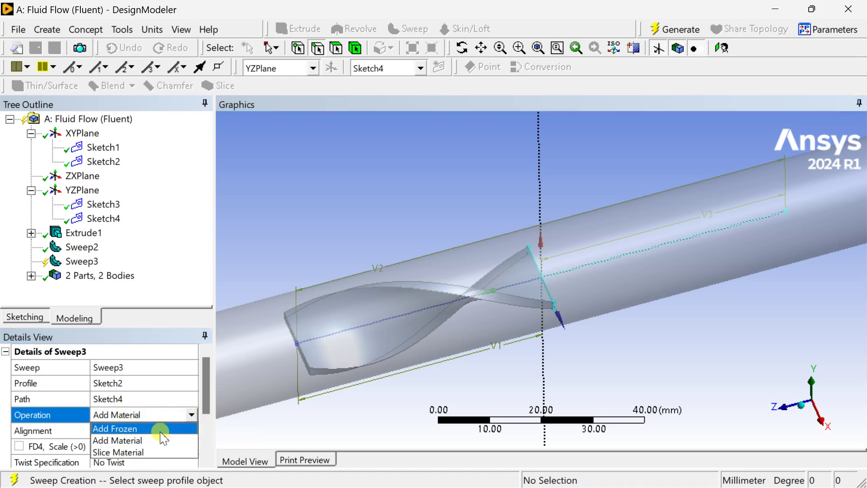
{"action": "left_click", "coordinate": [165, 428]}
{"action": "left_click_drag", "start_coordinate": [207, 409], "coordinate": [210, 437]}
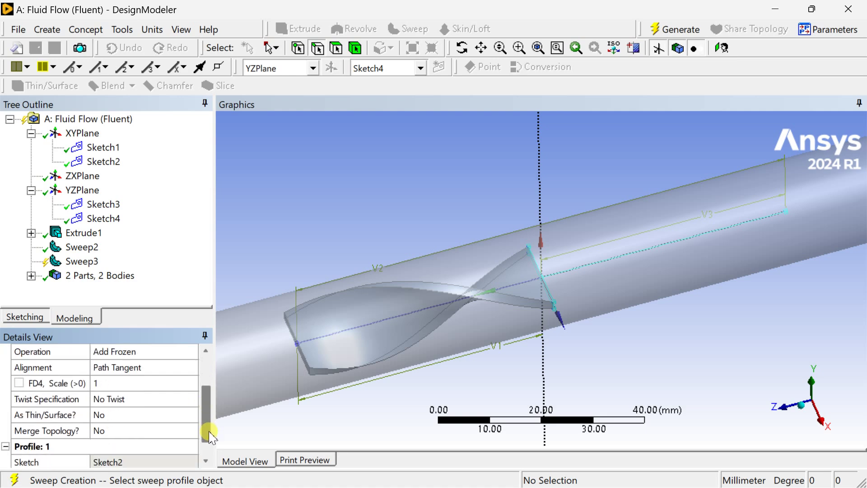
{"action": "left_click", "coordinate": [141, 402]}
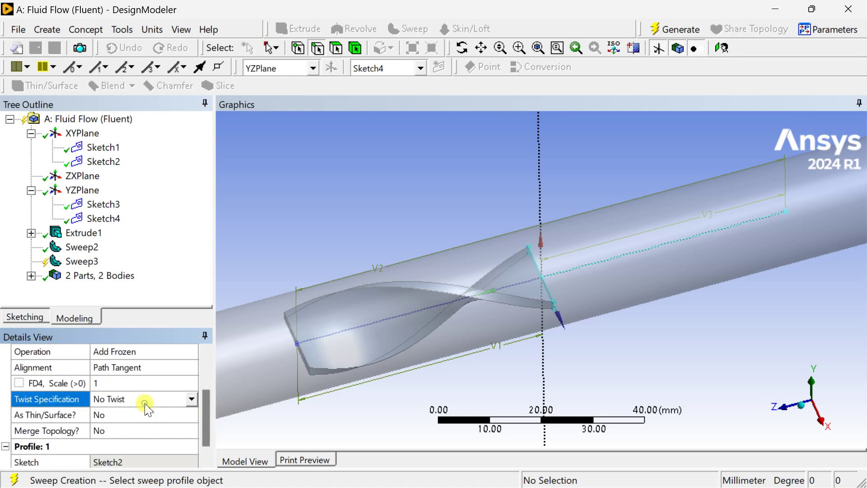
{"action": "left_click", "coordinate": [185, 401]}
{"action": "left_click", "coordinate": [158, 425]}
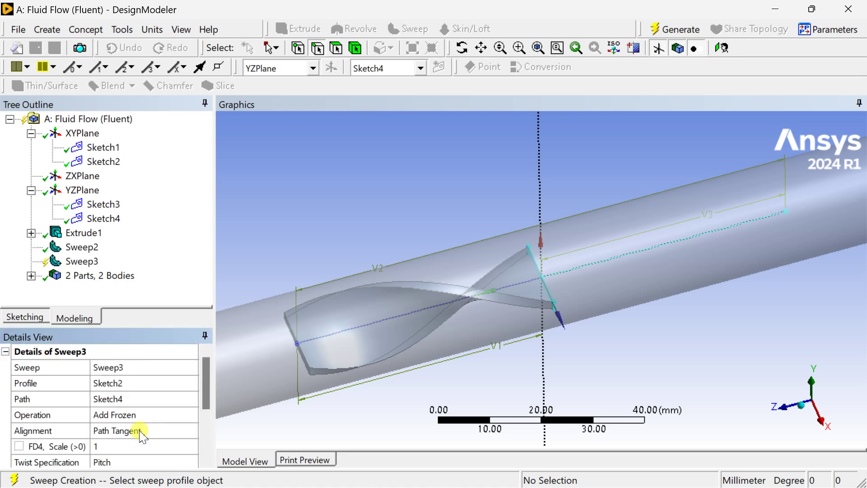
{"action": "left_click_drag", "start_coordinate": [205, 387], "coordinate": [206, 441]}
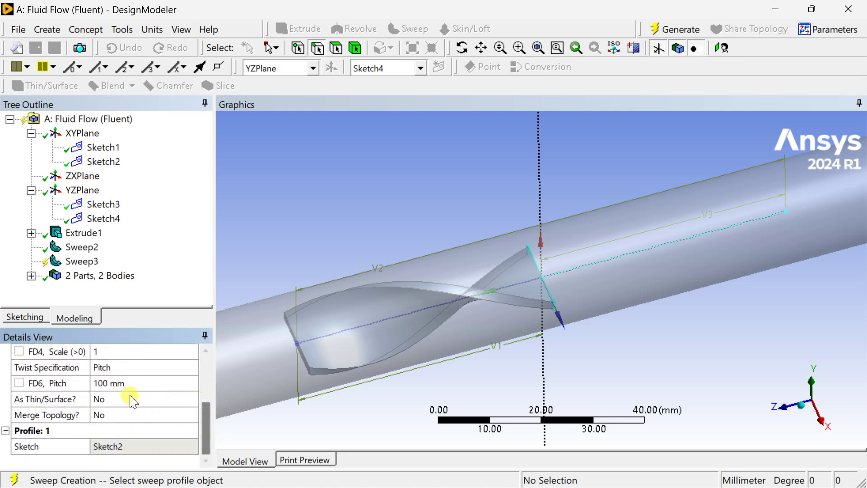
- Set the new sweep's twist specification to Turns with 0.5 turns and generate the second twisted strip
{"action": "left_click", "coordinate": [141, 368]}
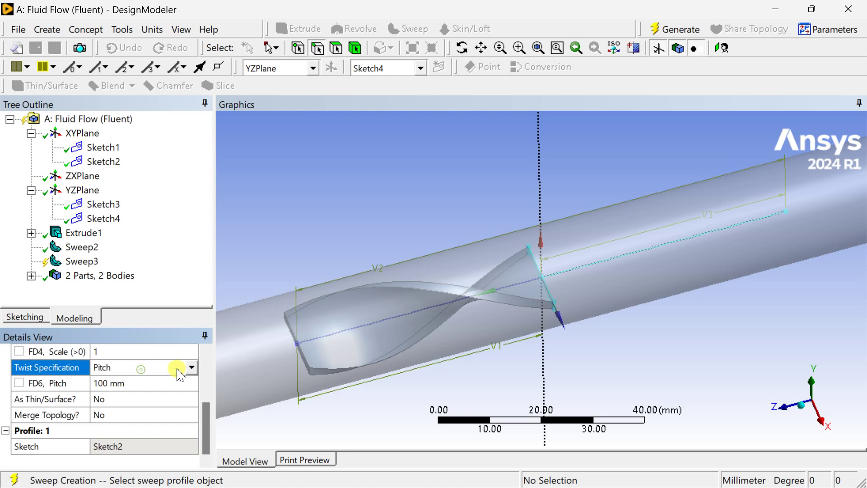
{"action": "left_click", "coordinate": [189, 370]}
{"action": "left_click", "coordinate": [143, 405]}
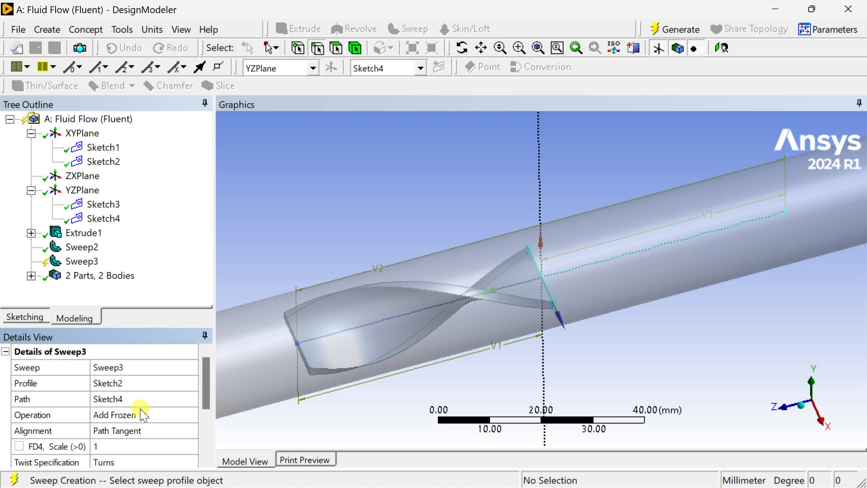
{"action": "scroll", "coordinate": [200, 399], "scroll_direction": "down", "scroll_amount": 2}
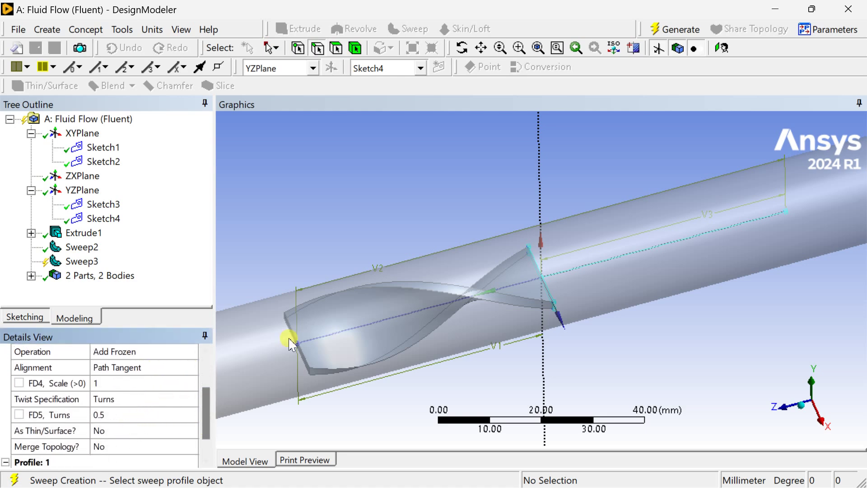
{"action": "left_click", "coordinate": [676, 30]}
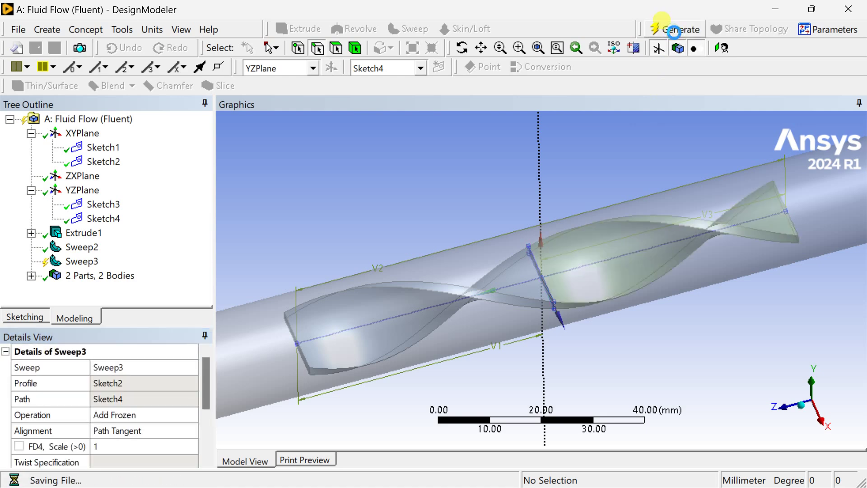
{"action": "mouse_move", "coordinate": [603, 309]}
{"action": "middle_mouse_down"}
{"action": "mouse_move", "coordinate": [622, 353]}
{"action": "mouse_move", "coordinate": [598, 304]}
{"action": "mouse_move", "coordinate": [587, 223]}
{"action": "mouse_move", "coordinate": [495, 226]}
{"action": "mouse_move", "coordinate": [447, 283]}
{"action": "mouse_move", "coordinate": [494, 236]}
{"action": "mouse_move", "coordinate": [569, 227]}
{"action": "mouse_move", "coordinate": [573, 300]}
{"action": "mouse_move", "coordinate": [558, 301]}
{"action": "mouse_move", "coordinate": [555, 331]}
{"action": "mouse_move", "coordinate": [581, 367]}
{"action": "mouse_move", "coordinate": [567, 364]}
{"action": "mouse_move", "coordinate": [500, 190]}
{"action": "mouse_move", "coordinate": [590, 251]}
{"action": "middle_mouse_up"}
{"action": "left_click", "coordinate": [791, 375]}
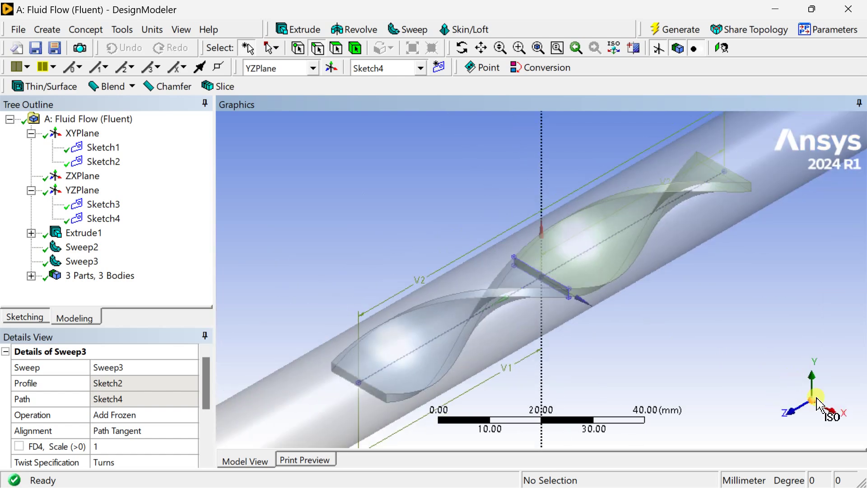
{"action": "left_click", "coordinate": [837, 413]}
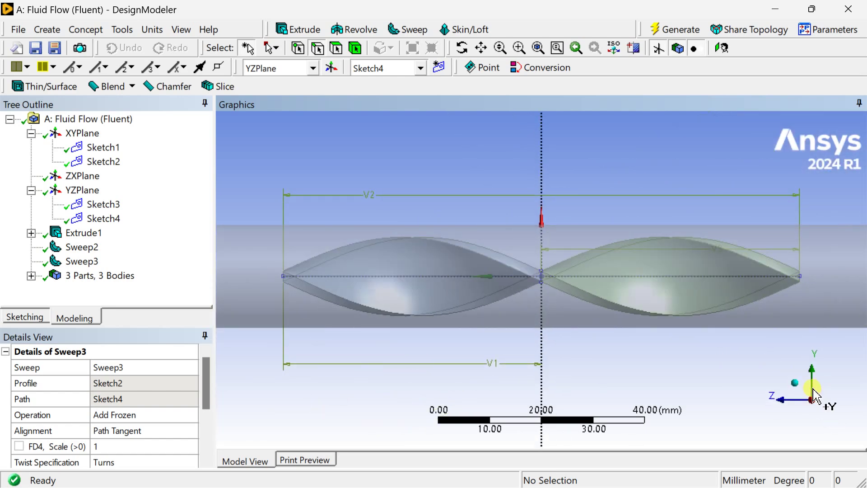
{"action": "left_click", "coordinate": [799, 388]}
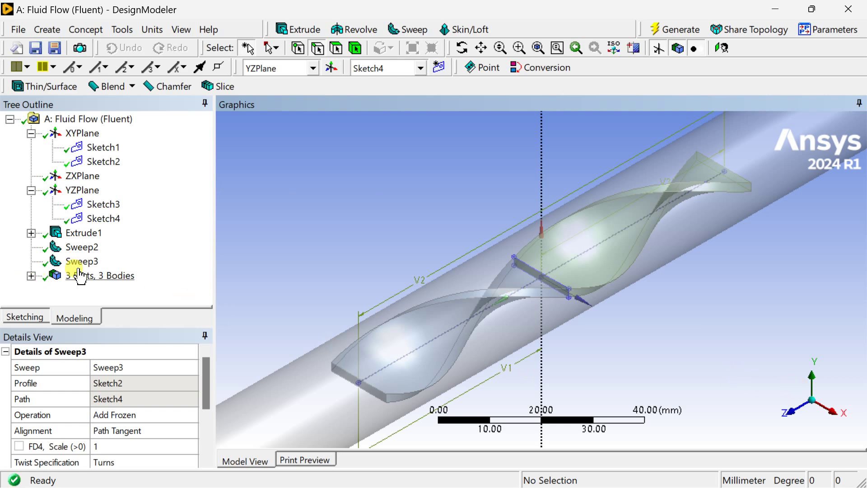
- Create a Boolean with the Unite operation using the two twisted strip solids as tool bodies, and generate it
{"action": "left_click", "coordinate": [30, 275]}
{"action": "middle_click_drag", "start_coordinate": [221, 217], "coordinate": [260, 190]}
{"action": "left_click", "coordinate": [45, 31]}
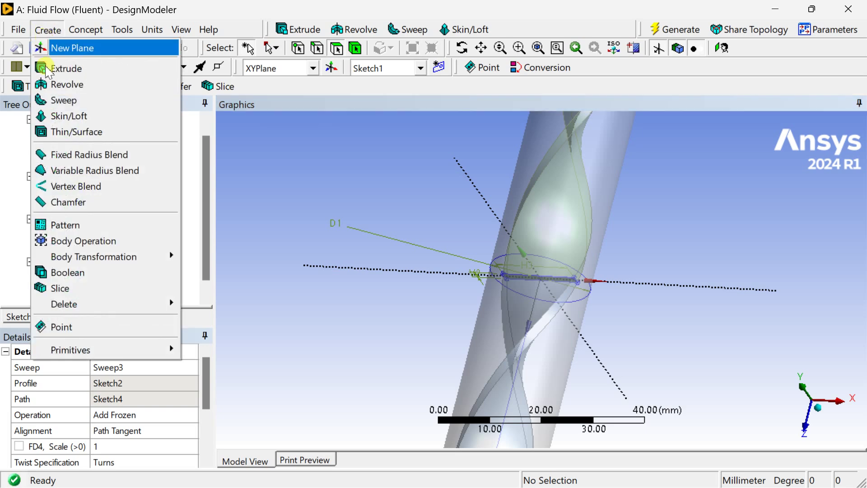
{"action": "left_click", "coordinate": [128, 273]}
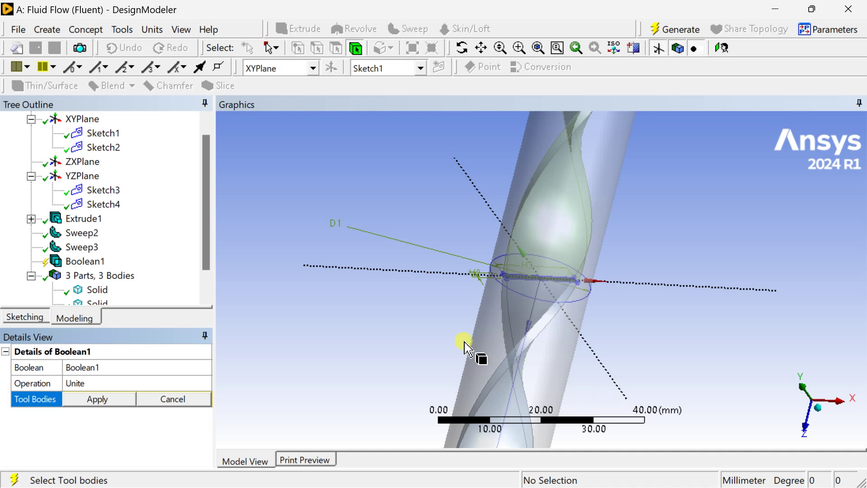
{"action": "scroll", "coordinate": [135, 291], "scroll_direction": "down", "scroll_amount": 1}
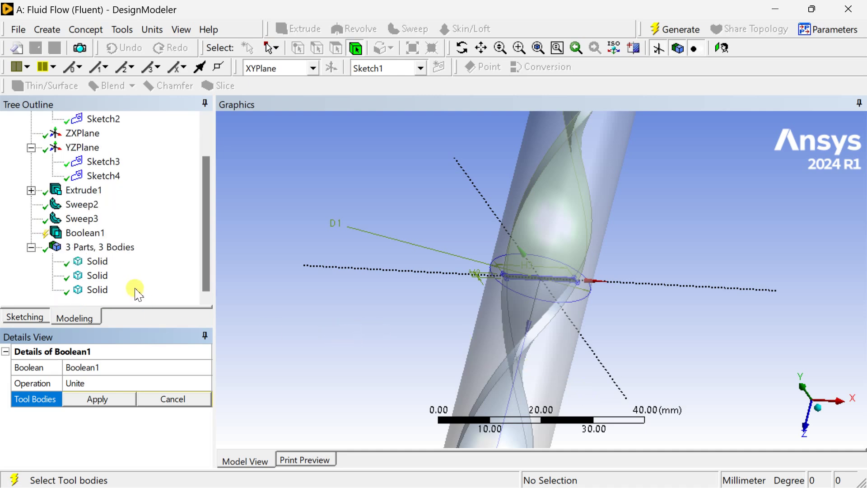
{"action": "left_click", "coordinate": [96, 277]}
{"action": "left_click", "coordinate": [97, 291], "text": "ctrl"}
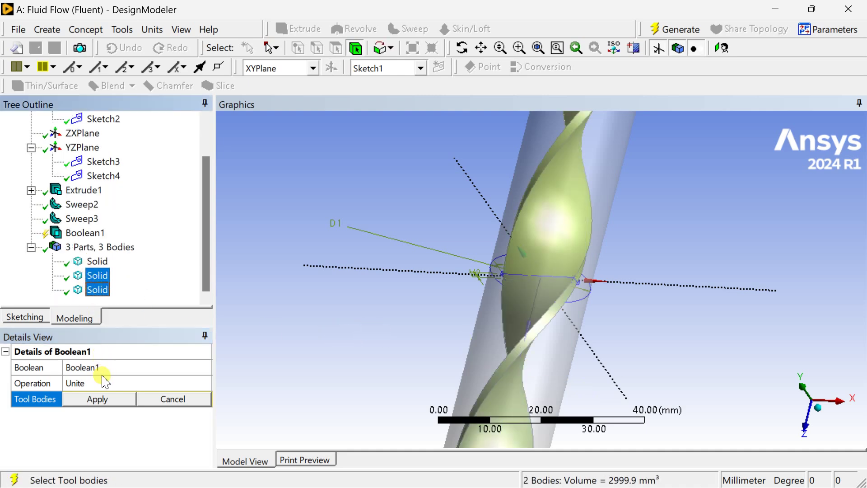
{"action": "left_click", "coordinate": [109, 397]}
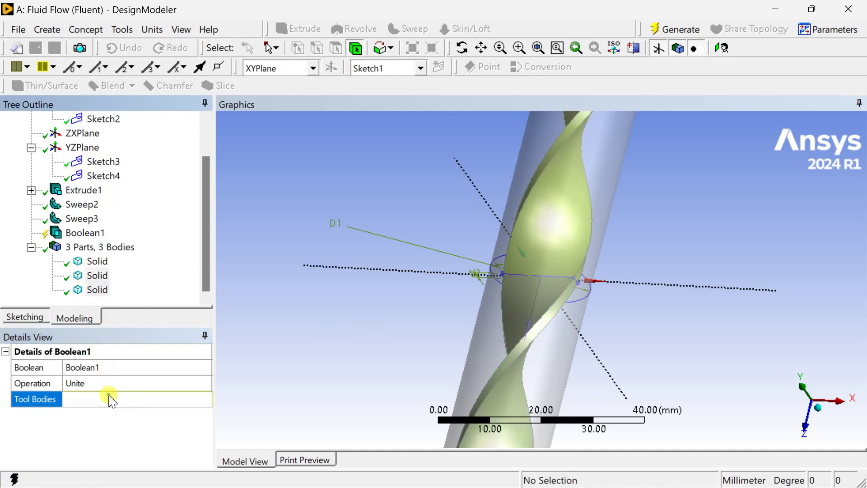
{"action": "left_click", "coordinate": [676, 30]}
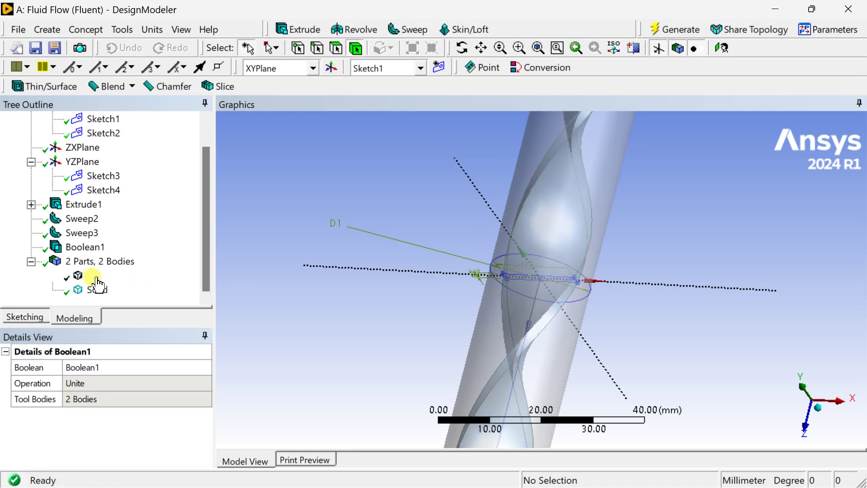
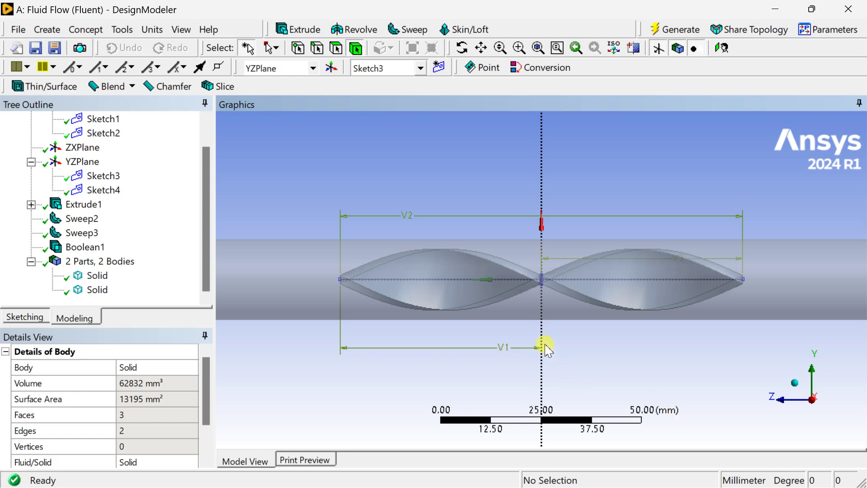
- Create a new sketch on the YZPlane and open it for sketching
{"action": "scroll", "coordinate": [507, 333], "scroll_direction": "down", "scroll_amount": 2}
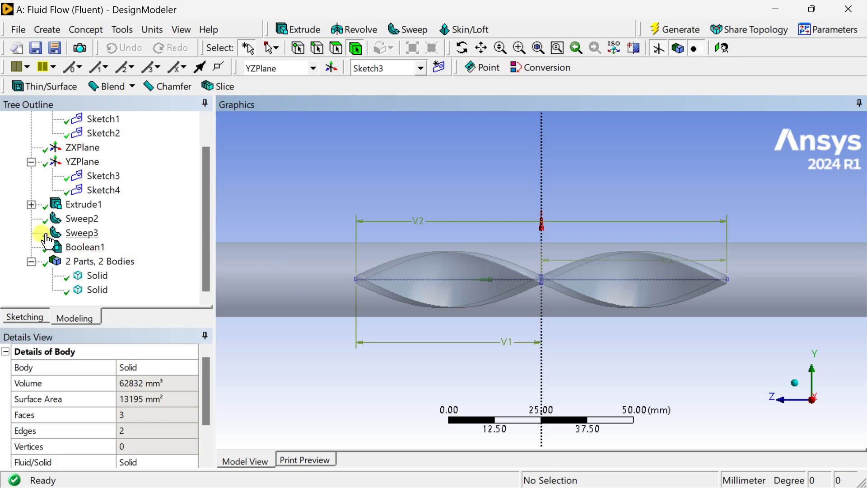
{"action": "left_click", "coordinate": [86, 164]}
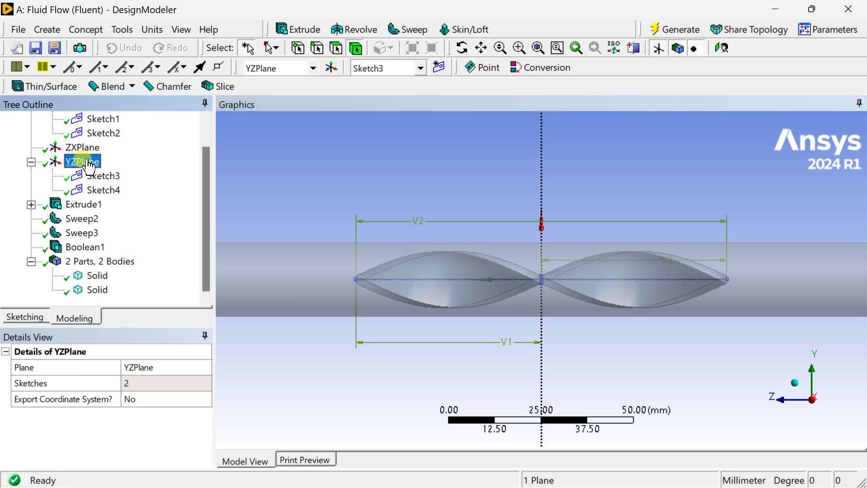
{"action": "left_click", "coordinate": [438, 68]}
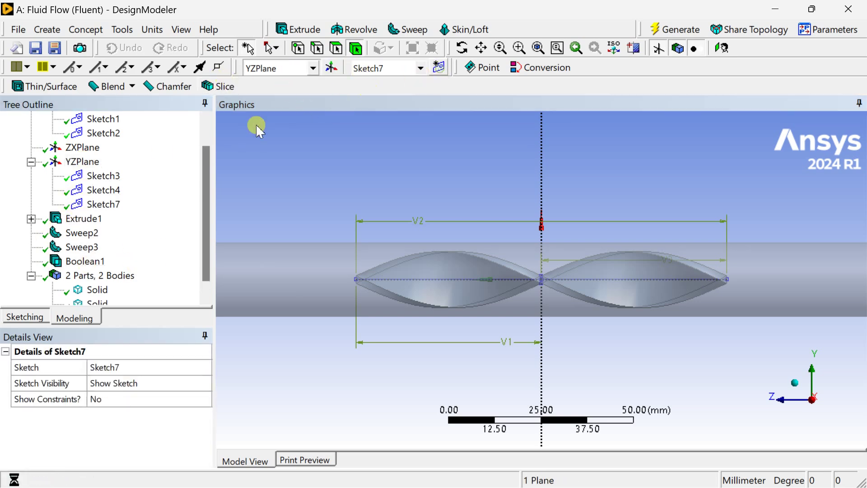
{"action": "left_click", "coordinate": [117, 204]}
{"action": "left_click", "coordinate": [21, 317]}
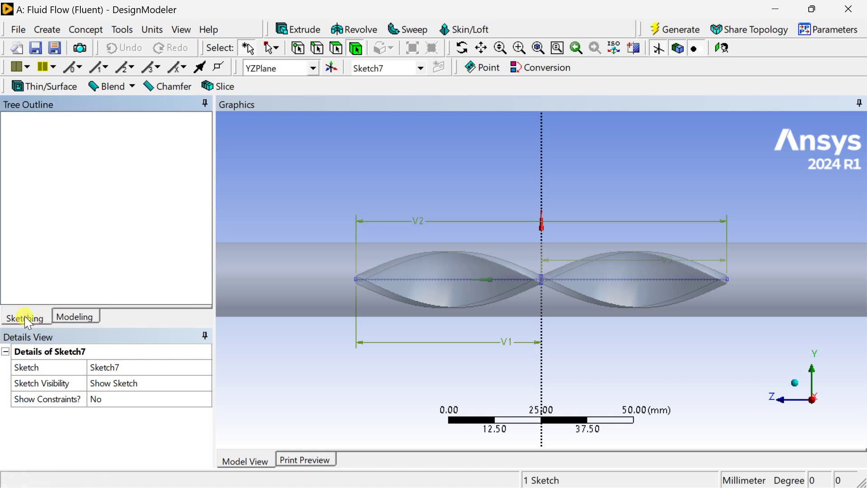
- Draw three small circles centred on the axis line across the twisted strip on the positive Z side
{"action": "left_click", "coordinate": [201, 244]}
{"action": "left_click", "coordinate": [201, 244]}
{"action": "left_click", "coordinate": [201, 244]}
{"action": "left_click", "coordinate": [201, 243]}
{"action": "left_click", "coordinate": [51, 197]}
{"action": "left_click", "coordinate": [396, 279]}
{"action": "left_click", "coordinate": [403, 279]}
{"action": "left_click", "coordinate": [448, 280]}
{"action": "left_click", "coordinate": [455, 279]}
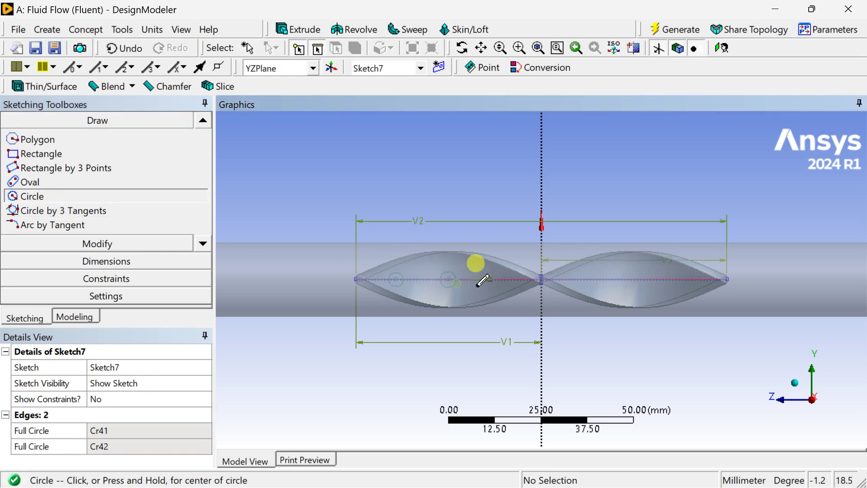
{"action": "left_click", "coordinate": [483, 279]}
{"action": "left_click", "coordinate": [489, 279]}
- Draw three more small circles centred on the axis line across the twisted strip on the negative Z side
{"action": "left_click", "coordinate": [598, 279]}
{"action": "left_click", "coordinate": [606, 279]}
{"action": "left_click", "coordinate": [637, 279]}
{"action": "left_click", "coordinate": [644, 279]}
{"action": "left_click", "coordinate": [676, 279]}
{"action": "left_click", "coordinate": [693, 283]}
- Apply Equal Radius constraints between the three circles on the positive Z strip
{"action": "scroll", "coordinate": [371, 256], "scroll_direction": "up", "scroll_amount": 2}
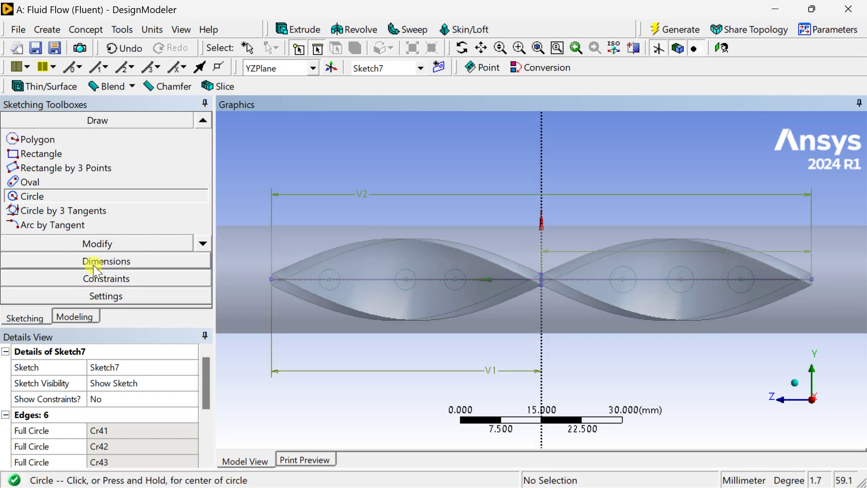
{"action": "left_click", "coordinate": [149, 278]}
{"action": "left_click", "coordinate": [204, 297]}
{"action": "left_click", "coordinate": [204, 296]}
{"action": "left_click", "coordinate": [204, 297]}
{"action": "left_click", "coordinate": [204, 296]}
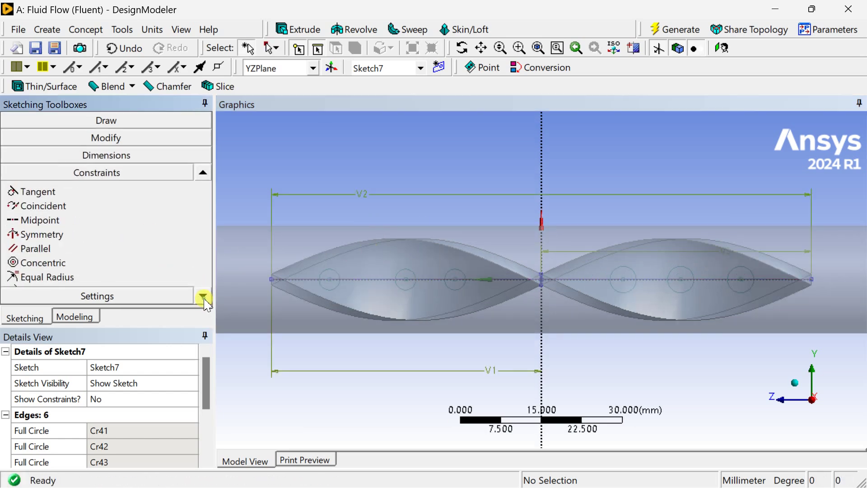
{"action": "left_click", "coordinate": [70, 279]}
{"action": "left_click", "coordinate": [333, 290]}
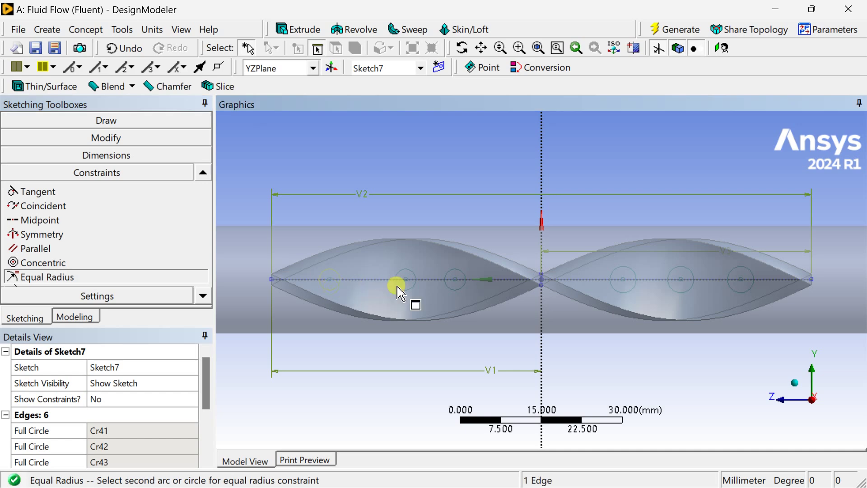
{"action": "left_click", "coordinate": [407, 293]}
{"action": "left_click", "coordinate": [414, 291]}
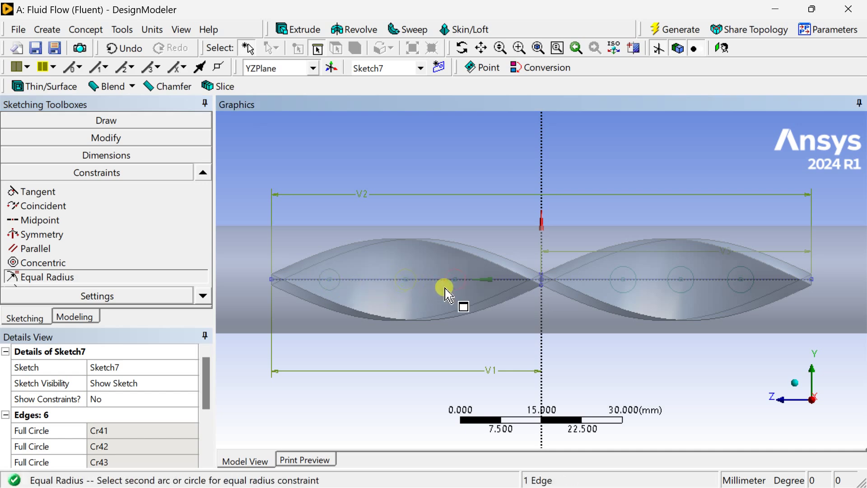
{"action": "left_click", "coordinate": [454, 290]}
- Apply Equal Radius constraints from the innermost circle on the positive Z strip through all three circles on the negative Z strip
{"action": "left_click", "coordinate": [466, 293]}
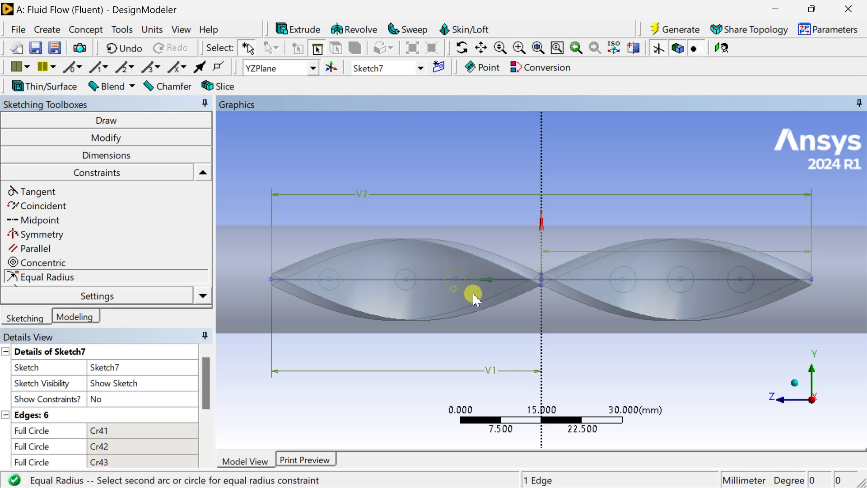
{"action": "left_click", "coordinate": [612, 290]}
{"action": "left_click", "coordinate": [611, 294]}
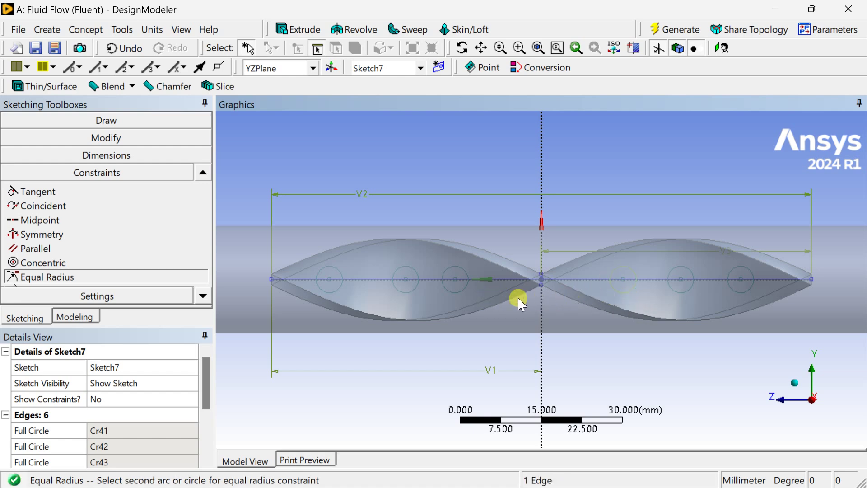
{"action": "left_click", "coordinate": [685, 291]}
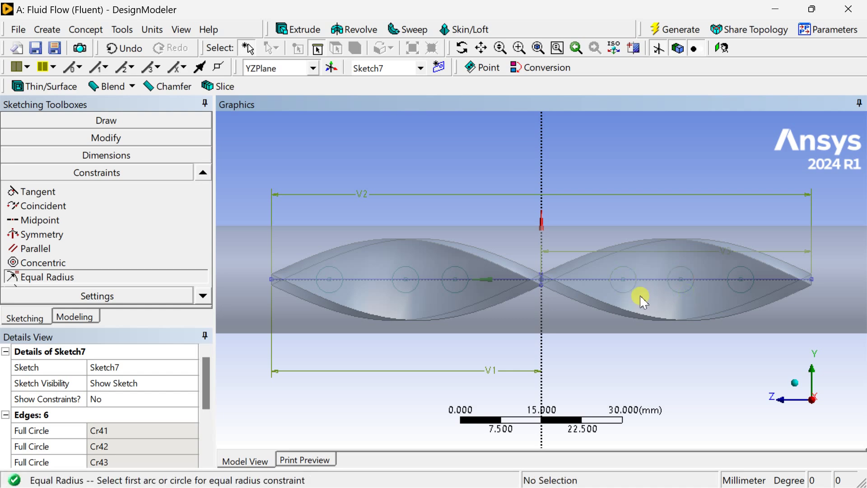
{"action": "left_click", "coordinate": [676, 293]}
{"action": "left_click", "coordinate": [734, 288]}
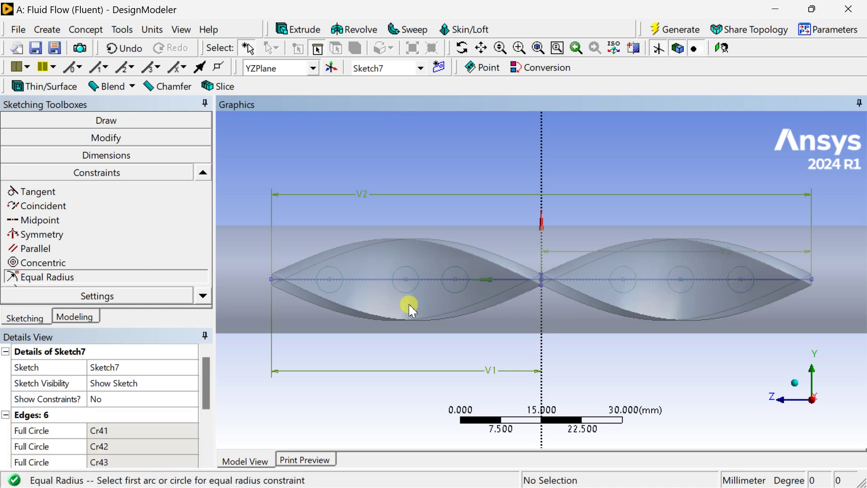
- Dimension the diameter of the outermost circle on the positive Z strip and set it to 5 mm
{"action": "left_click", "coordinate": [111, 155]}
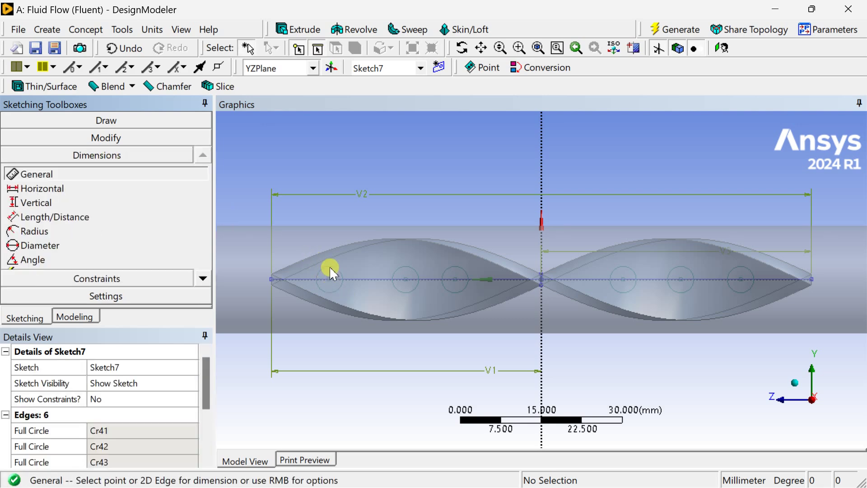
{"action": "left_click", "coordinate": [333, 266]}
{"action": "left_click", "coordinate": [312, 194]}
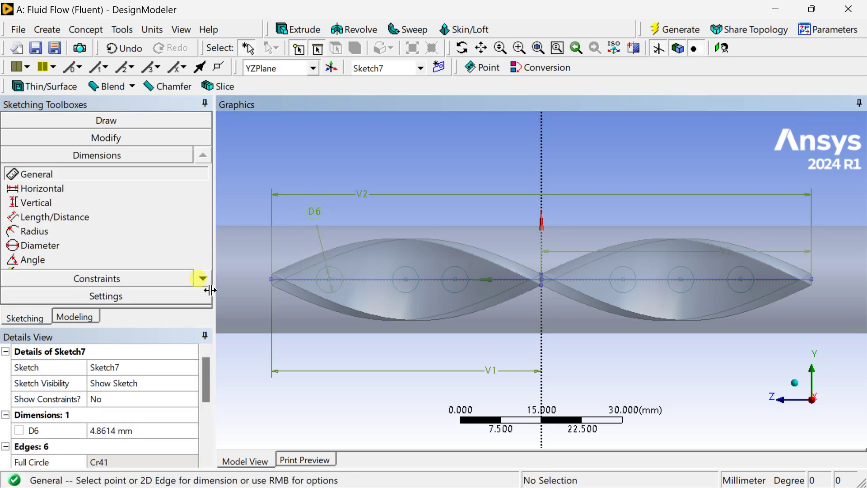
{"action": "left_click", "coordinate": [137, 428]}
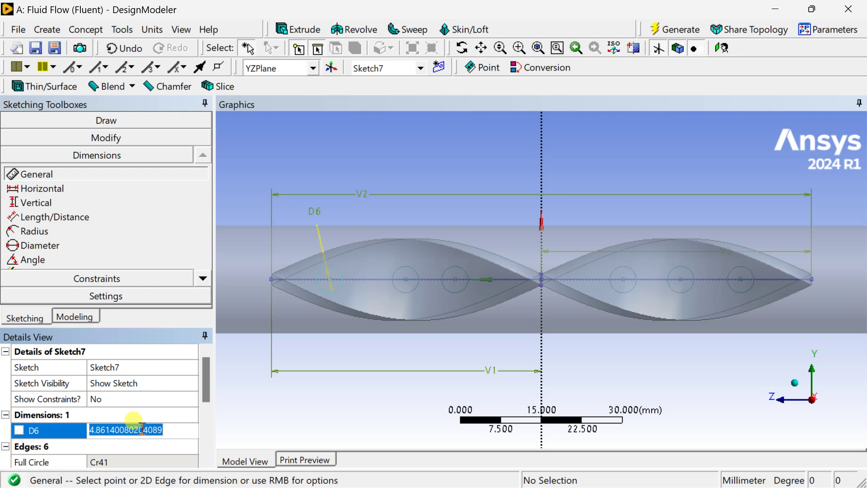
{"action": "type", "text": "5"}
{"action": "key", "text": "Return"}
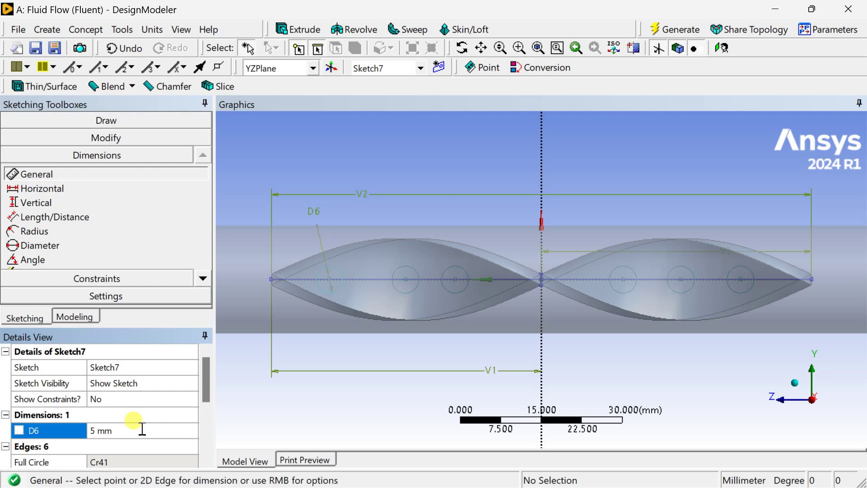
- Dimension the distances from the centres of the two outermost circles to the vertical axis
{"action": "left_click", "coordinate": [329, 280]}
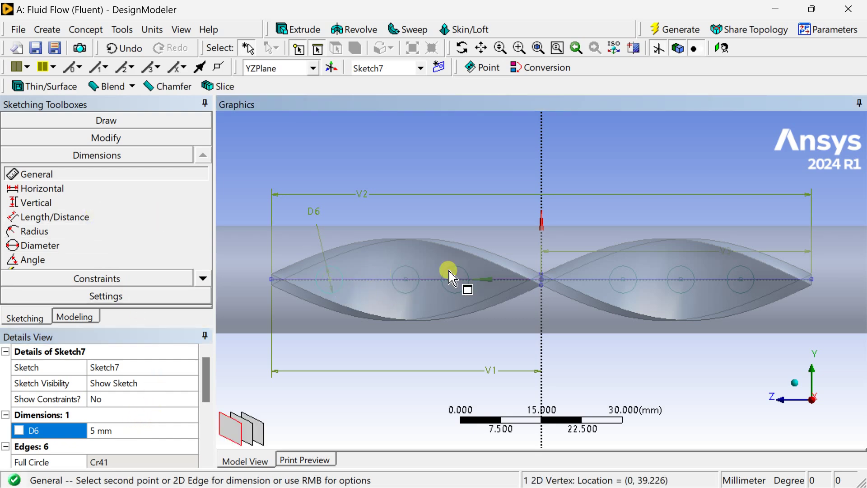
{"action": "left_click", "coordinate": [543, 219]}
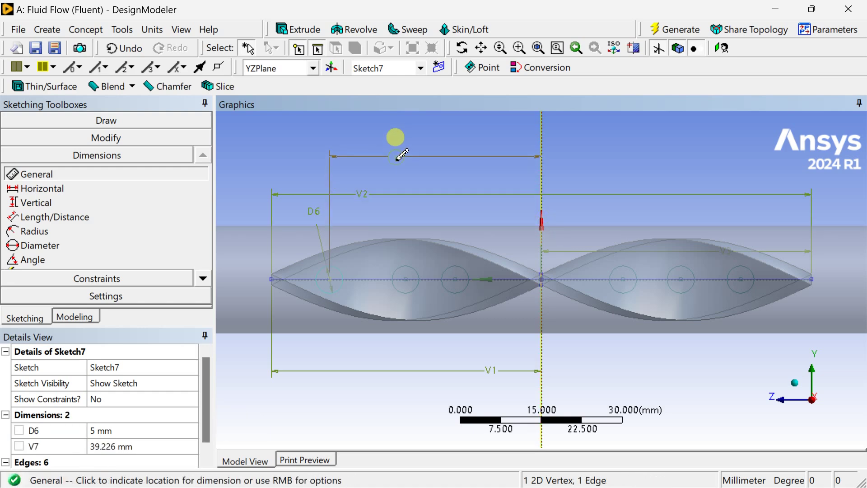
{"action": "left_click", "coordinate": [396, 157]}
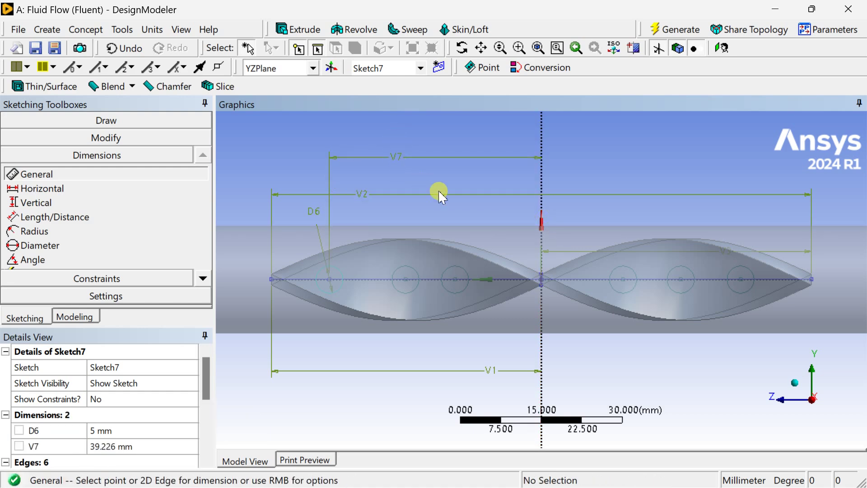
{"action": "left_click", "coordinate": [741, 279]}
{"action": "left_click", "coordinate": [542, 185]}
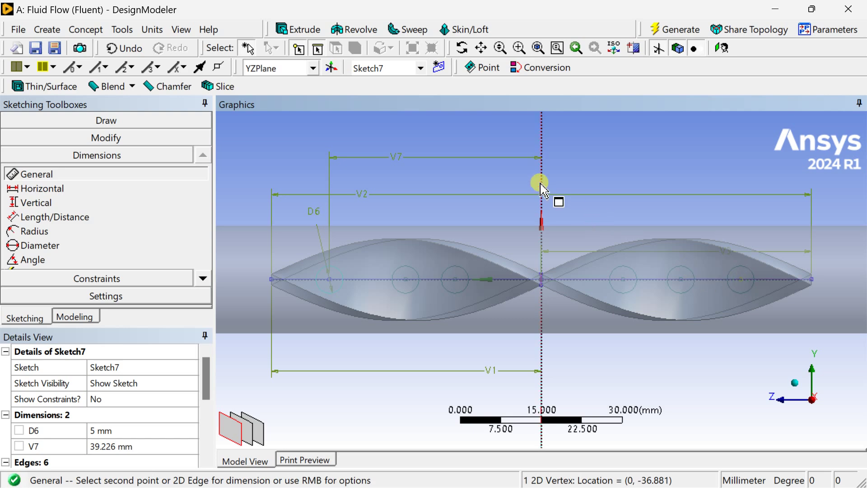
{"action": "left_click", "coordinate": [561, 159]}
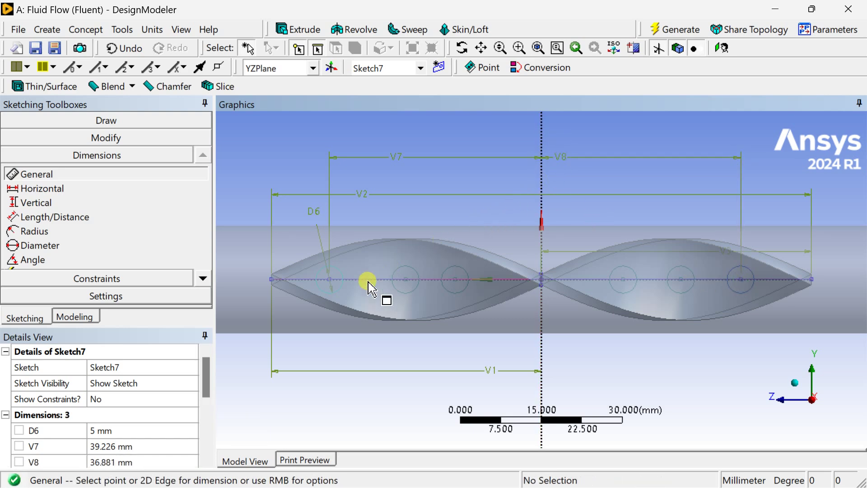
- Dimension the distances from the centres of the two middle circles to the vertical axis
{"action": "left_click", "coordinate": [405, 281]}
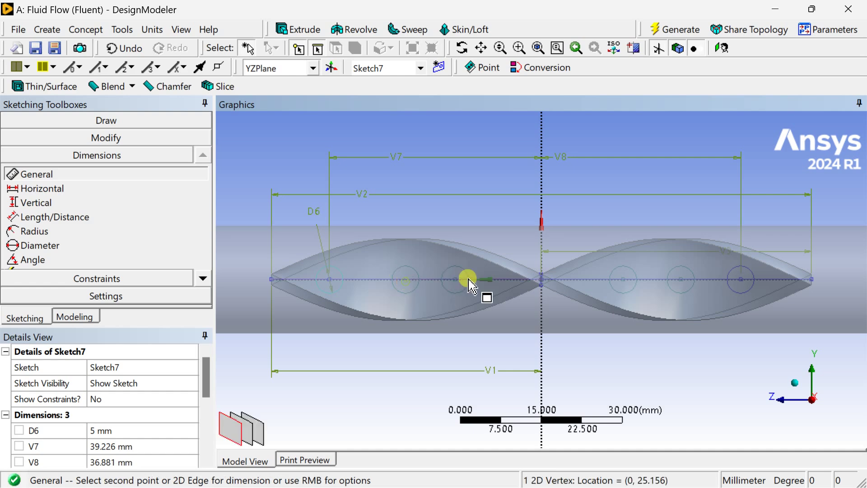
{"action": "left_click", "coordinate": [542, 218]}
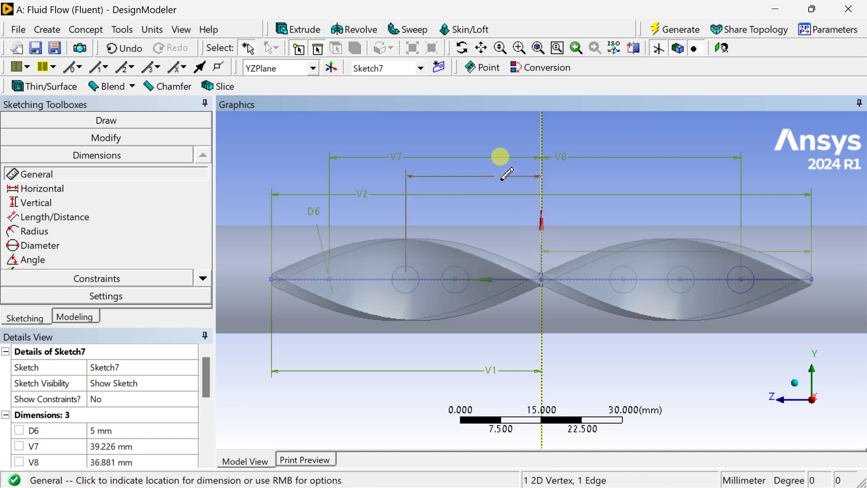
{"action": "left_click", "coordinate": [505, 177]}
{"action": "left_click", "coordinate": [680, 280]}
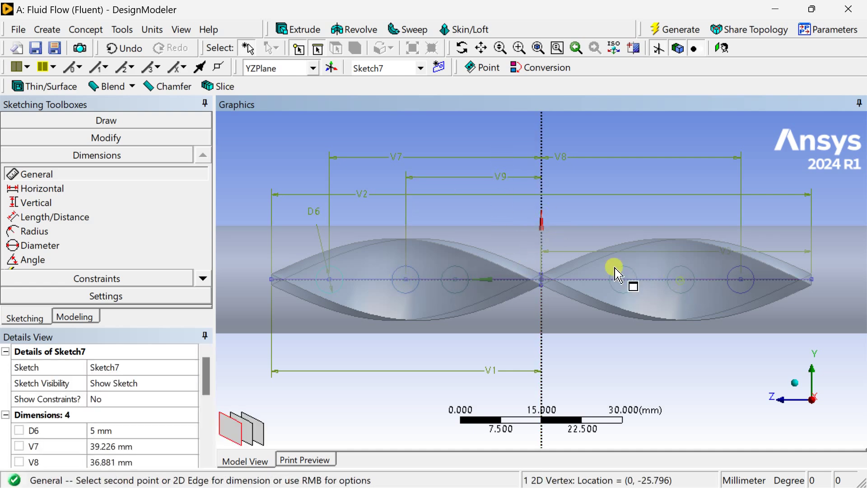
{"action": "left_click", "coordinate": [541, 218]}
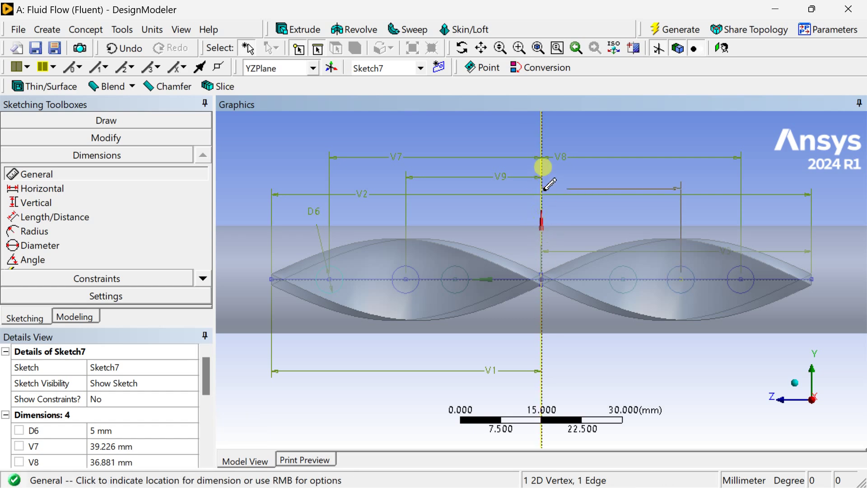
{"action": "left_click", "coordinate": [548, 177]}
- Dimension the distances from the centres of the two innermost circles to the vertical axis
{"action": "left_click", "coordinate": [455, 280]}
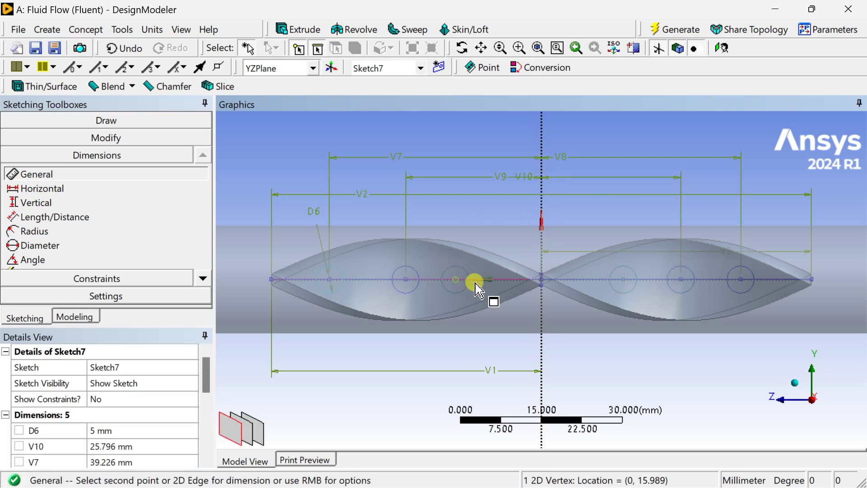
{"action": "left_click", "coordinate": [541, 270]}
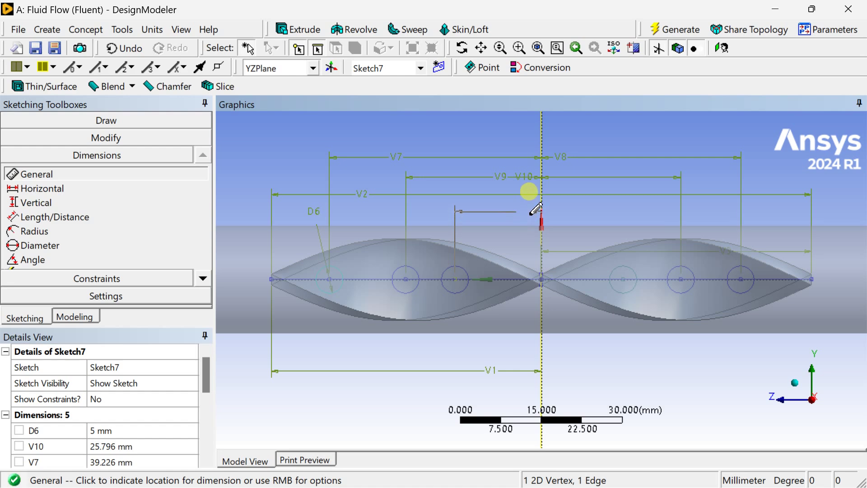
{"action": "left_click", "coordinate": [537, 211]}
{"action": "left_click", "coordinate": [623, 280]}
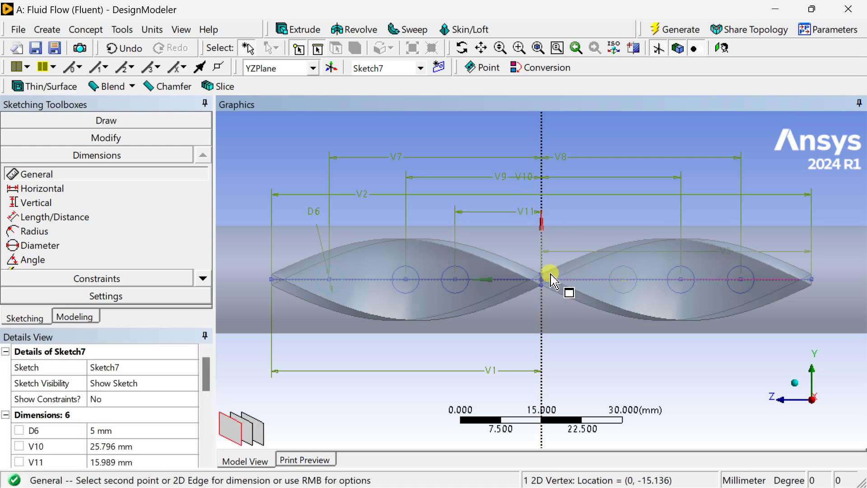
{"action": "left_click", "coordinate": [542, 253]}
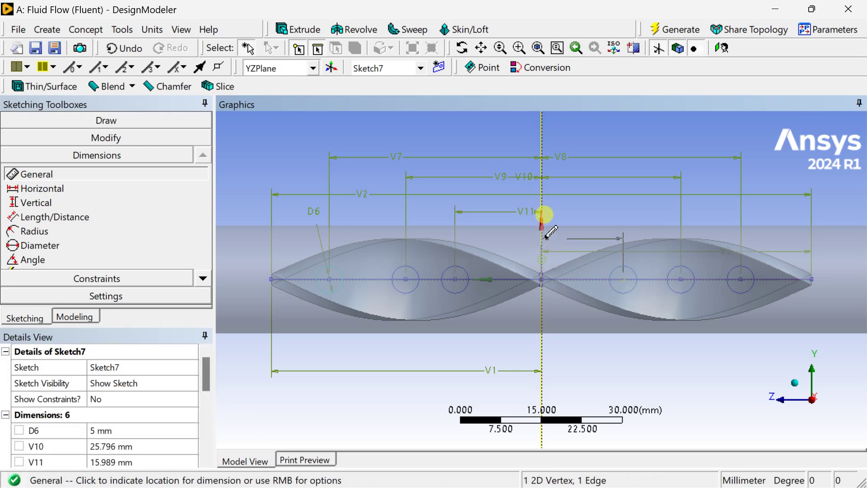
{"action": "left_click", "coordinate": [544, 211]}
- Set the distance of the middle circle on the negative Z strip from the vertical axis (V10) to 25 mm
{"action": "scroll", "coordinate": [153, 400], "scroll_direction": "down", "scroll_amount": 1}
{"action": "left_click", "coordinate": [137, 398]}
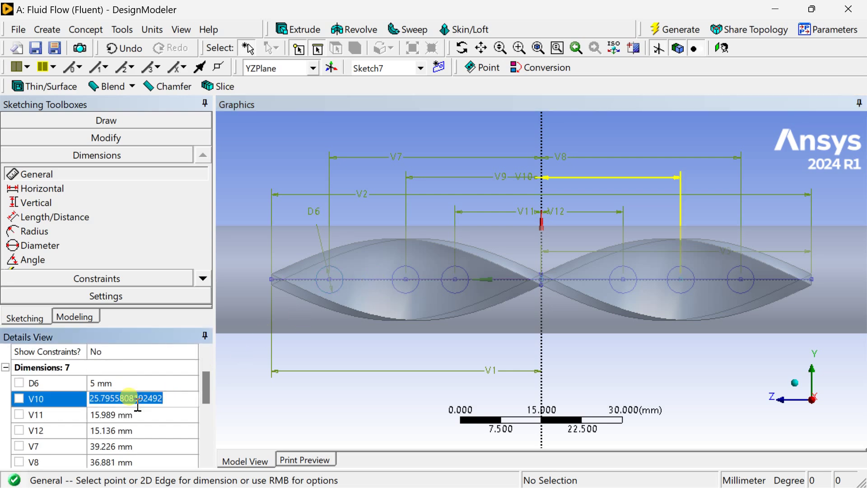
{"action": "type", "text": "25"}
{"action": "key", "text": "Return"}
{"action": "left_click", "coordinate": [128, 398]}
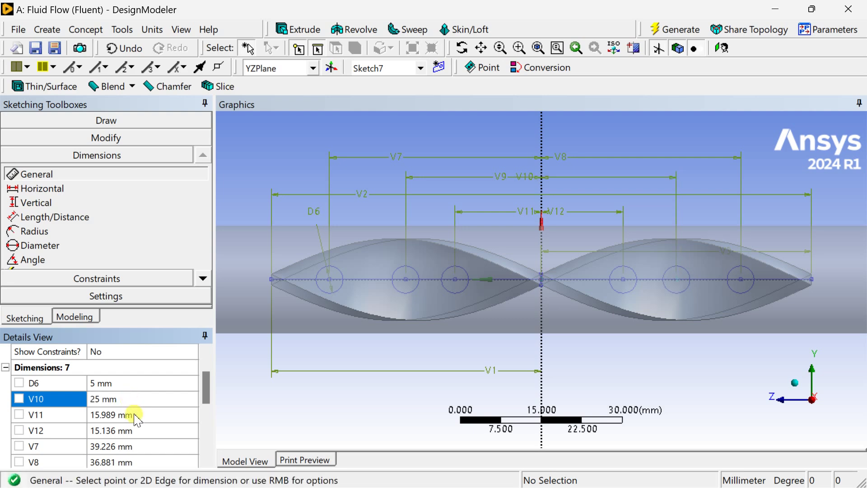
- Set the distances of both innermost circles from the vertical axis (V11 and V12) to 15 mm
{"action": "left_click", "coordinate": [136, 414]}
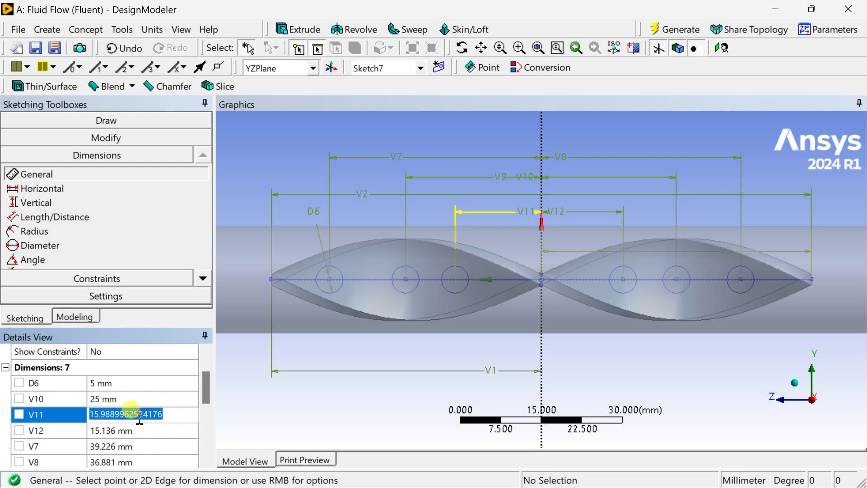
{"action": "type", "text": "1"}
{"action": "key", "text": "Return"}
{"action": "left_click", "coordinate": [131, 411]}
{"action": "left_click", "coordinate": [145, 429]}
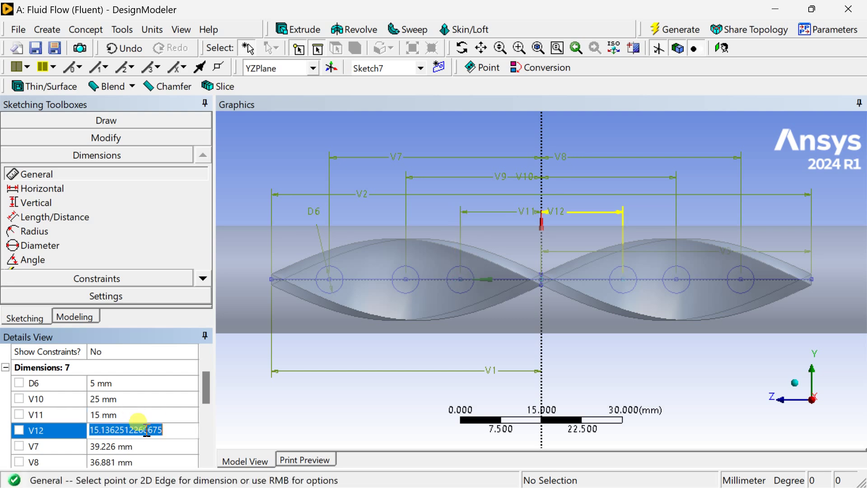
{"action": "type", "text": "15"}
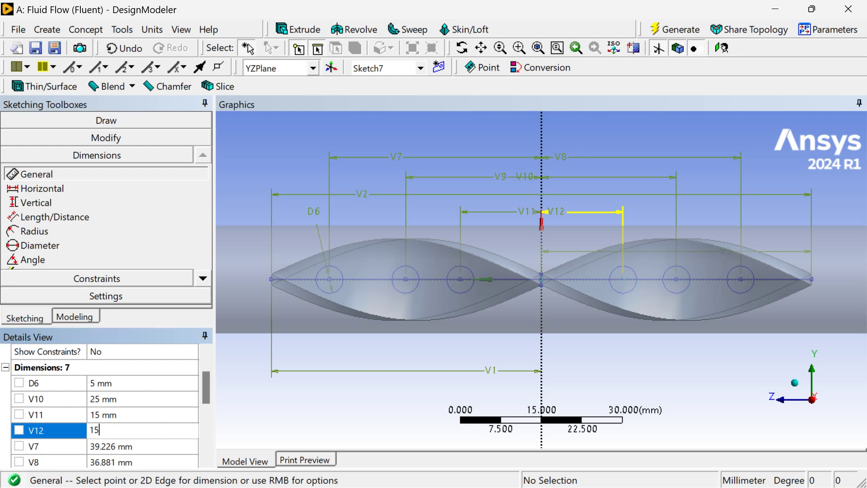
{"action": "key", "text": "Return"}
- Set the distances of both outermost circles from the vertical axis (V7 and V8) to 35 mm
{"action": "left_click", "coordinate": [137, 445]}
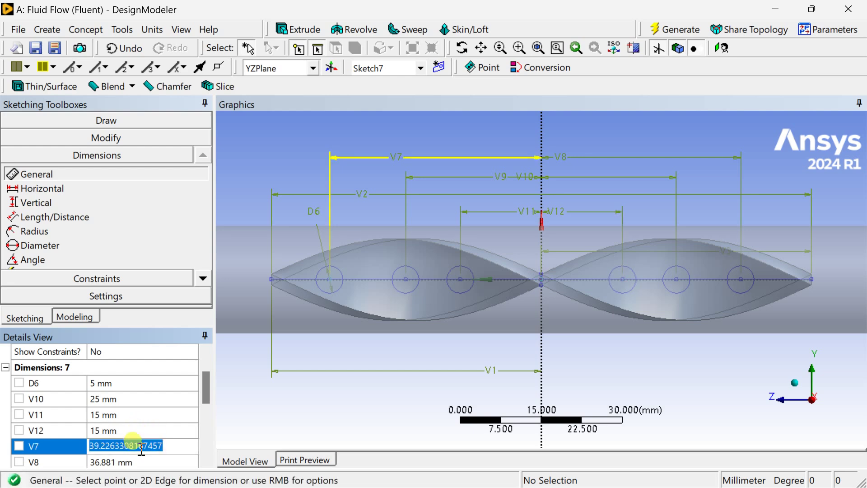
{"action": "type", "text": "35"}
{"action": "key", "text": "Return"}
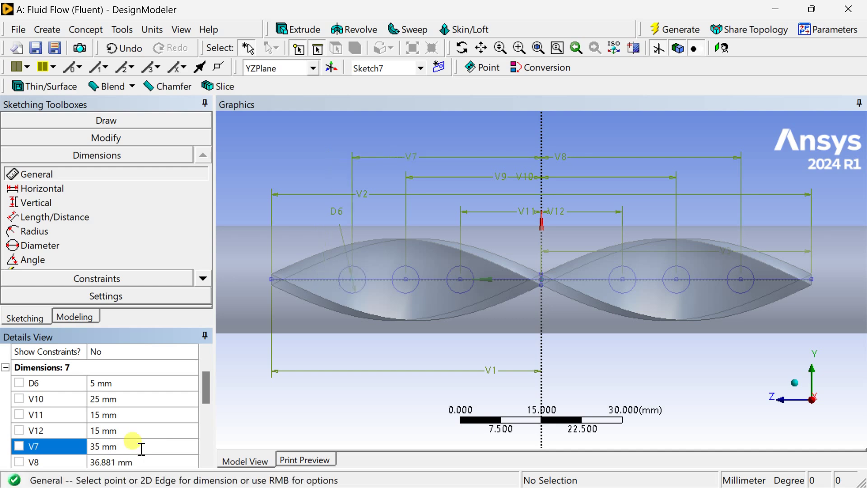
{"action": "left_click", "coordinate": [137, 462]}
{"action": "type", "text": "3"}
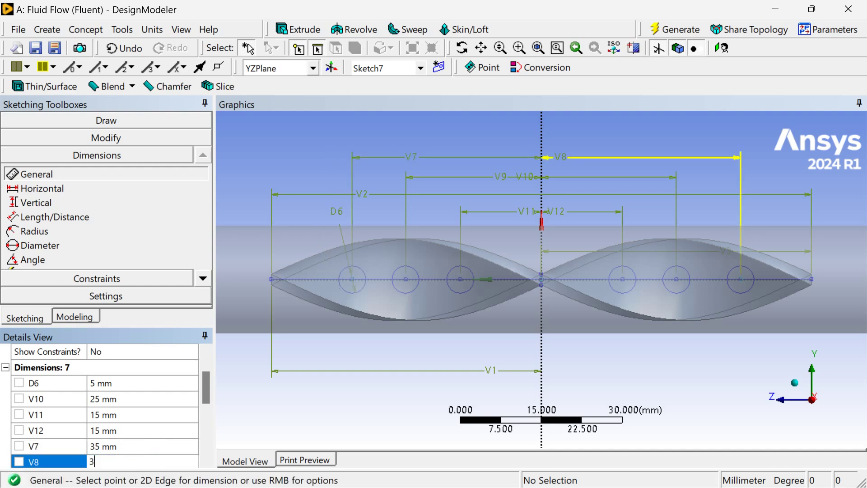
{"action": "key", "text": "Return"}
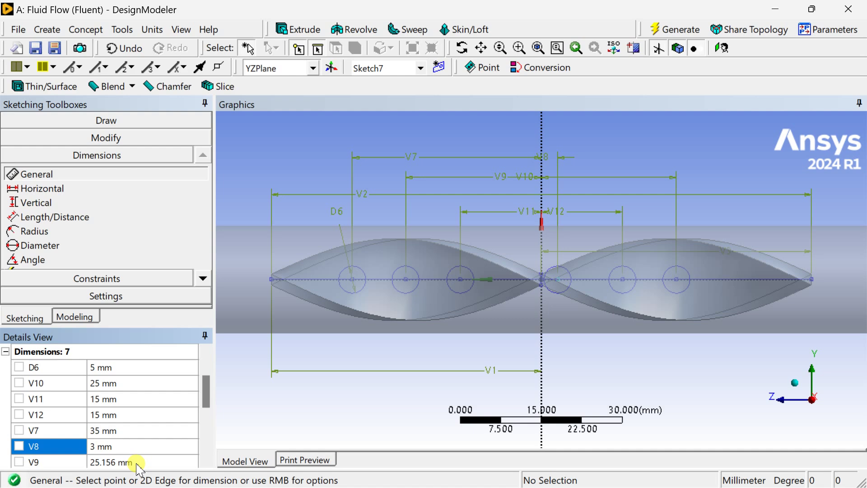
{"action": "left_click", "coordinate": [138, 450]}
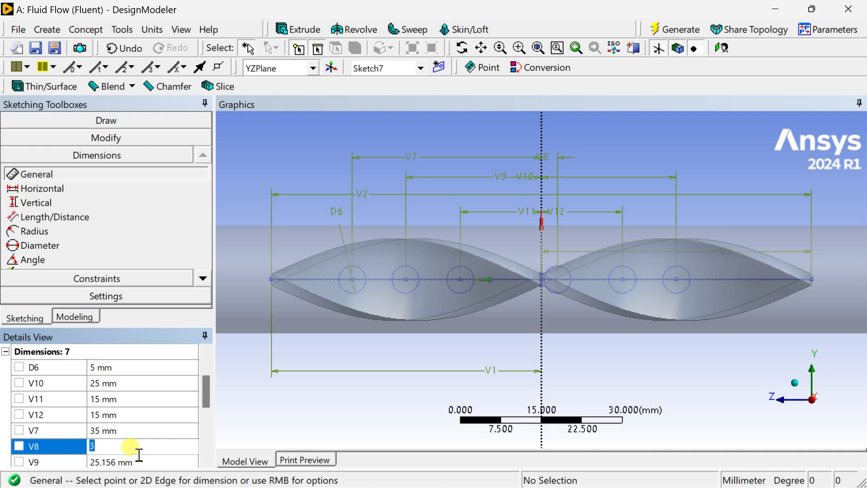
{"action": "type", "text": "35"}
{"action": "key", "text": "Return"}
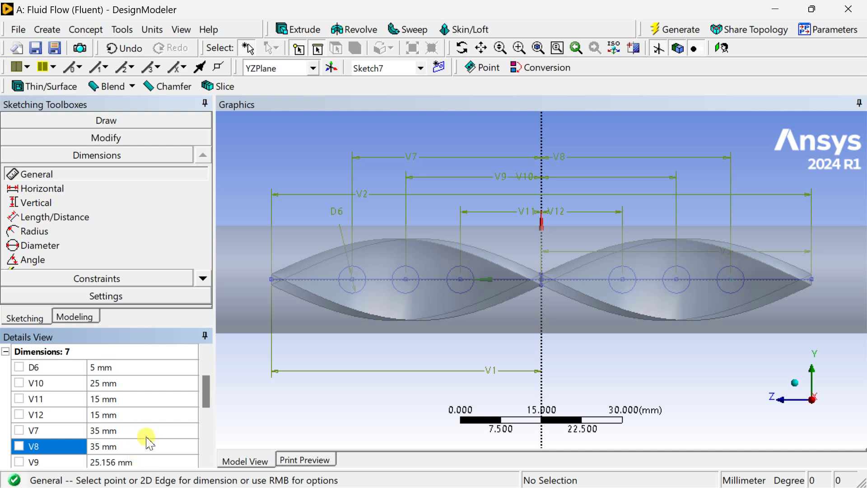
- Set the distance of the middle circle on the positive Z strip (V9) to 25 mm and generate the model
{"action": "left_click", "coordinate": [152, 463]}
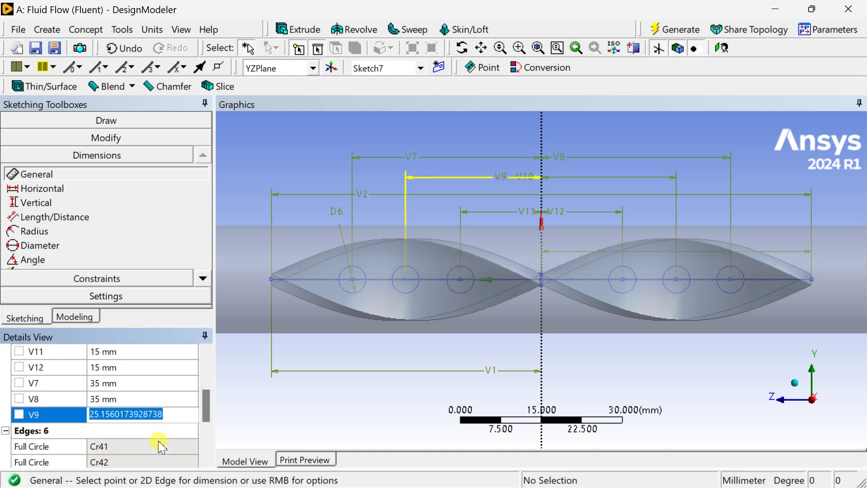
{"action": "type", "text": "25"}
{"action": "key", "text": "Return"}
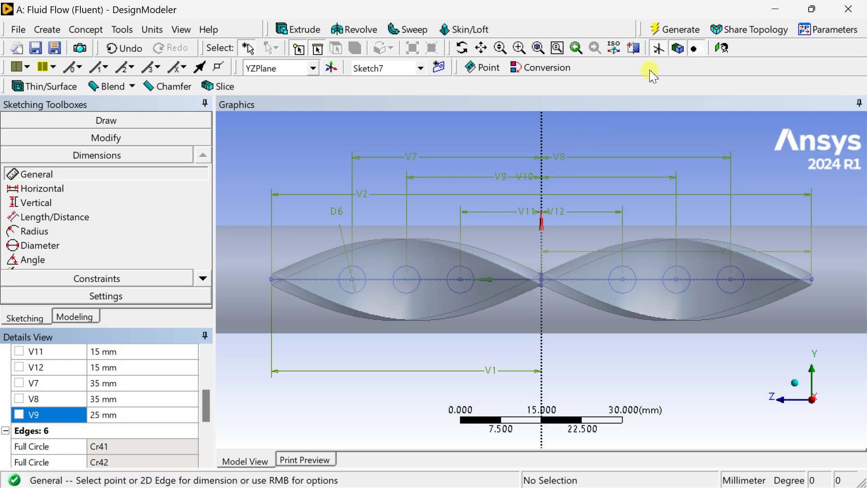
{"action": "left_click", "coordinate": [677, 31]}
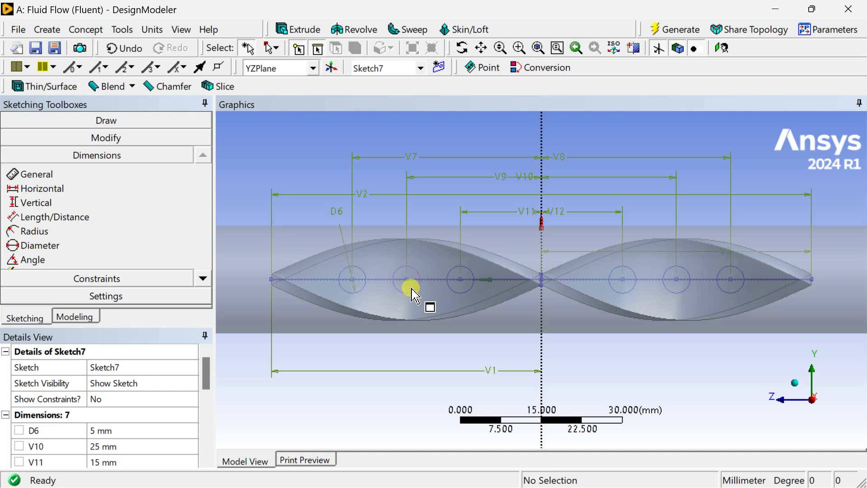
- Draw two small circles between the outermost and middle 5 mm circles on the positive Z strip, one above and one below the horizontal axis
{"action": "scroll", "coordinate": [411, 289], "scroll_direction": "up", "scroll_amount": 2}
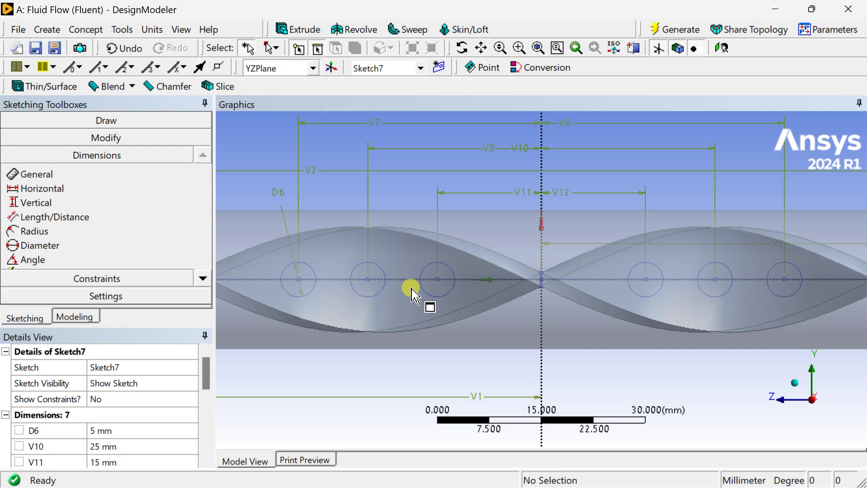
{"action": "scroll", "coordinate": [416, 286], "scroll_direction": "up", "scroll_amount": 1}
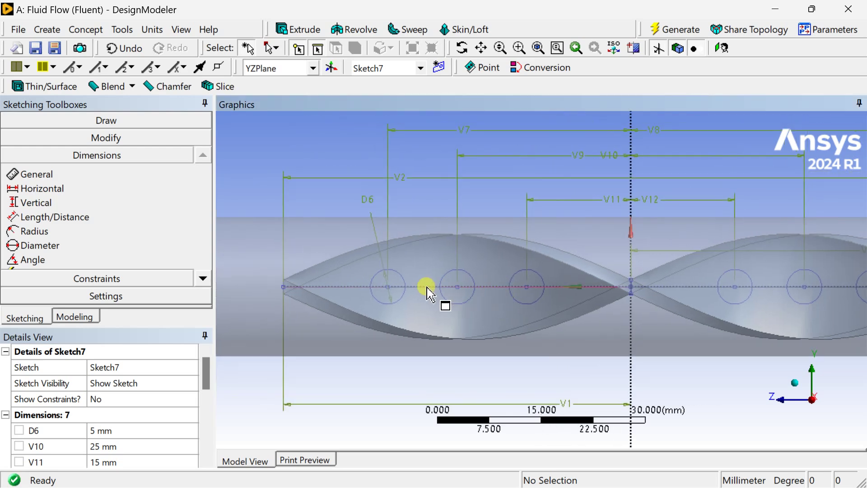
{"action": "scroll", "coordinate": [416, 291], "scroll_direction": "up", "scroll_amount": 1}
{"action": "scroll", "coordinate": [416, 289], "scroll_direction": "up", "scroll_amount": 1}
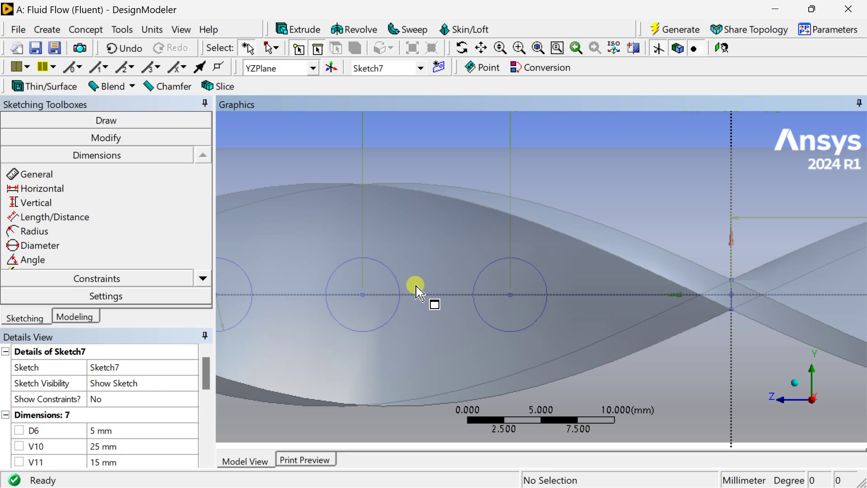
{"action": "scroll", "coordinate": [431, 270], "scroll_direction": "down", "scroll_amount": 1}
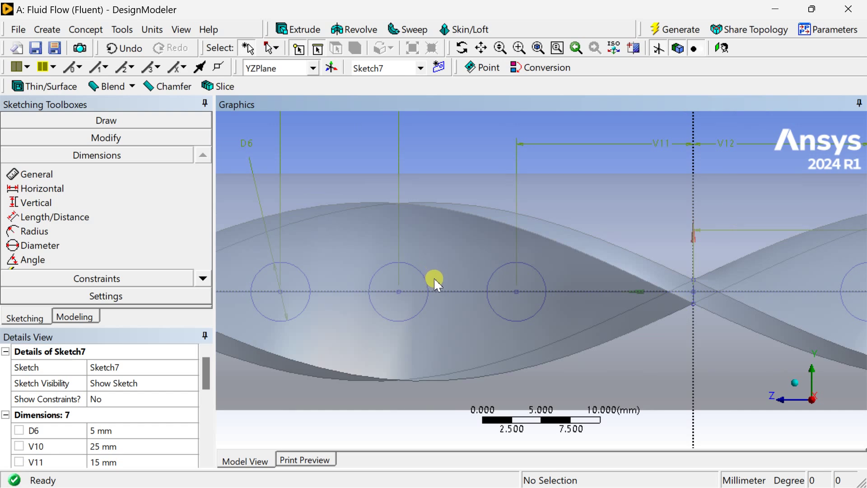
{"action": "mouse_move", "coordinate": [360, 286]}
{"action": "middle_mouse_down", "text": "ctrl"}
{"action": "mouse_move", "coordinate": [436, 286]}
{"action": "mouse_move", "coordinate": [484, 303]}
{"action": "middle_mouse_up", "text": "ctrl"}
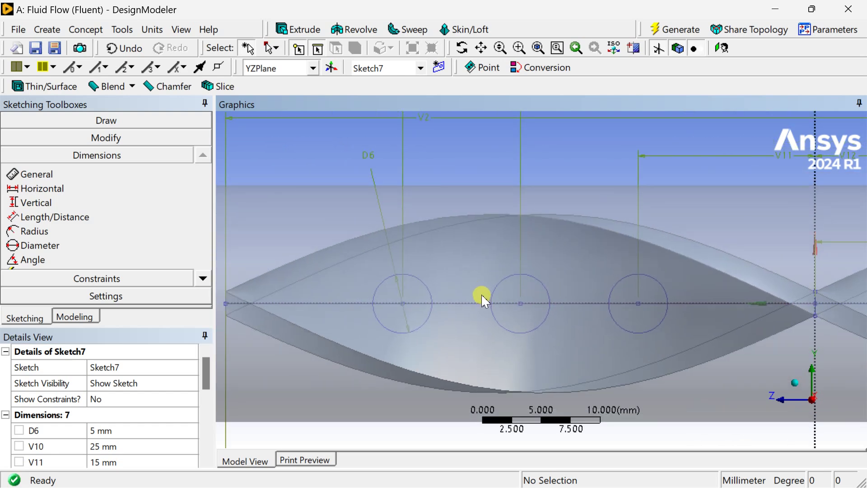
{"action": "left_click", "coordinate": [143, 140]}
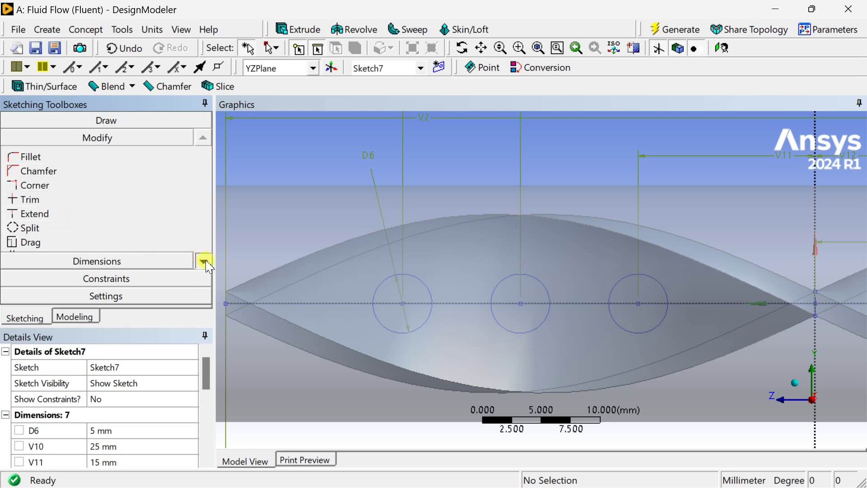
{"action": "left_click", "coordinate": [204, 261]}
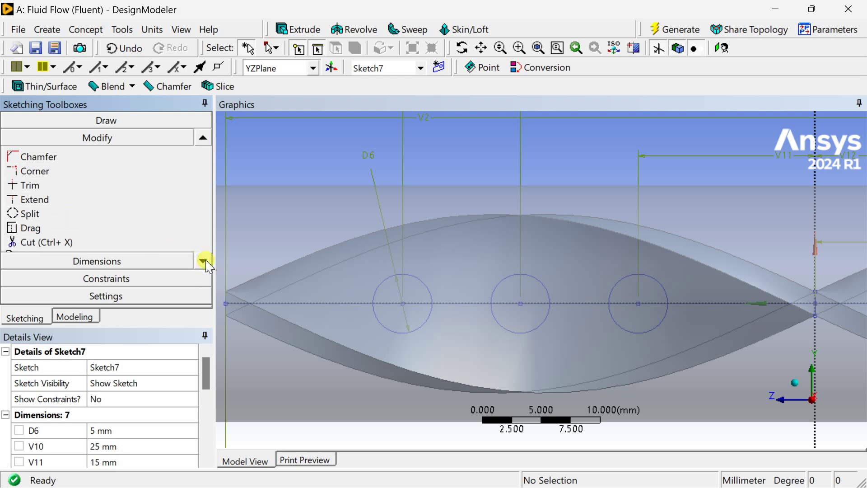
{"action": "left_click", "coordinate": [181, 120]}
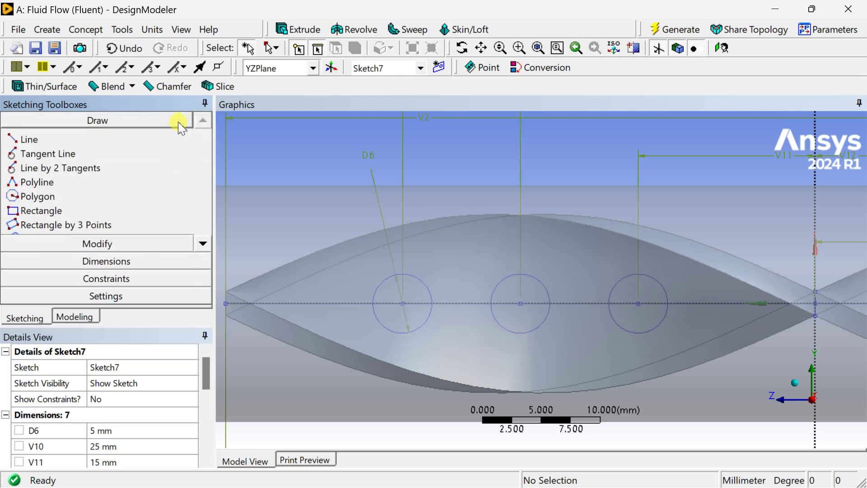
{"action": "left_click", "coordinate": [203, 244]}
{"action": "left_click", "coordinate": [203, 244]}
{"action": "left_click", "coordinate": [203, 244]}
{"action": "left_click", "coordinate": [203, 244]}
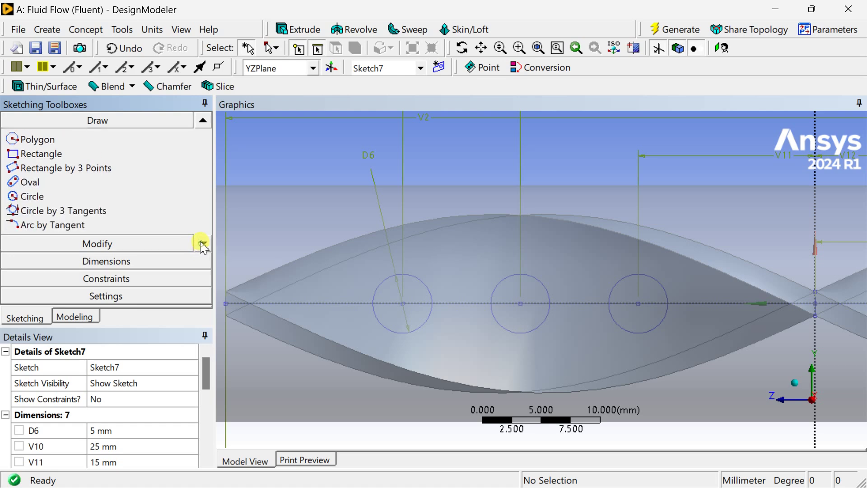
{"action": "left_click", "coordinate": [48, 196]}
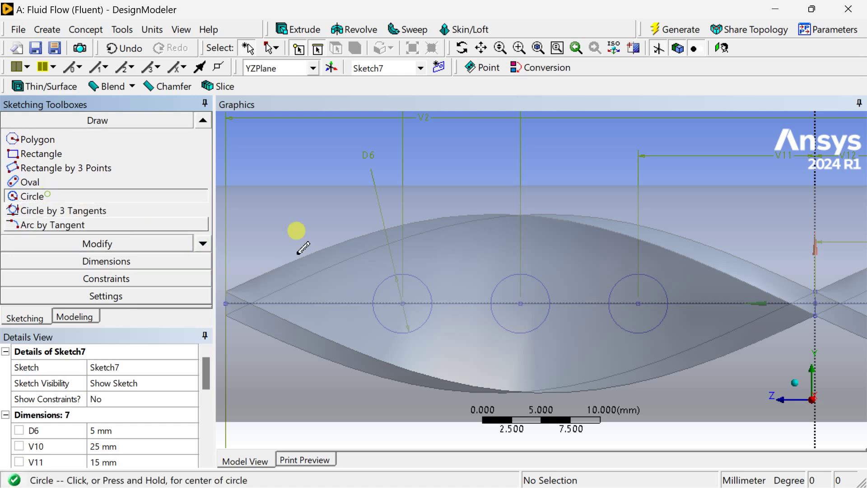
{"action": "left_click", "coordinate": [460, 267]}
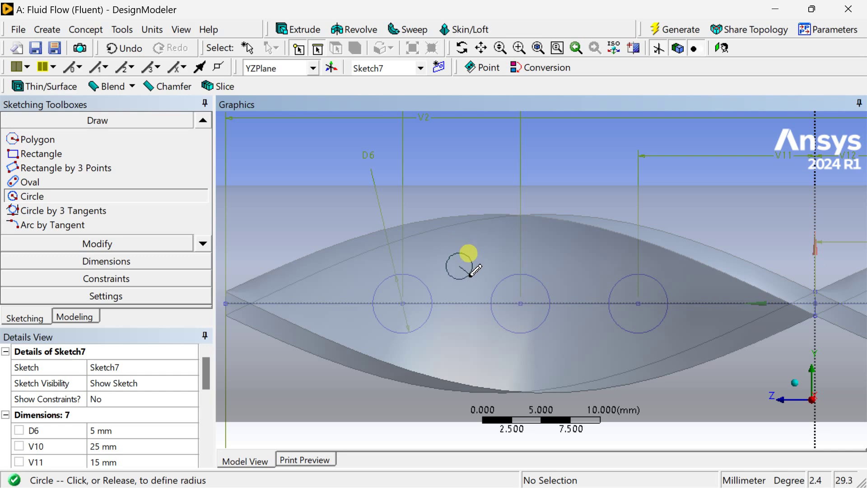
{"action": "left_click", "coordinate": [471, 273]}
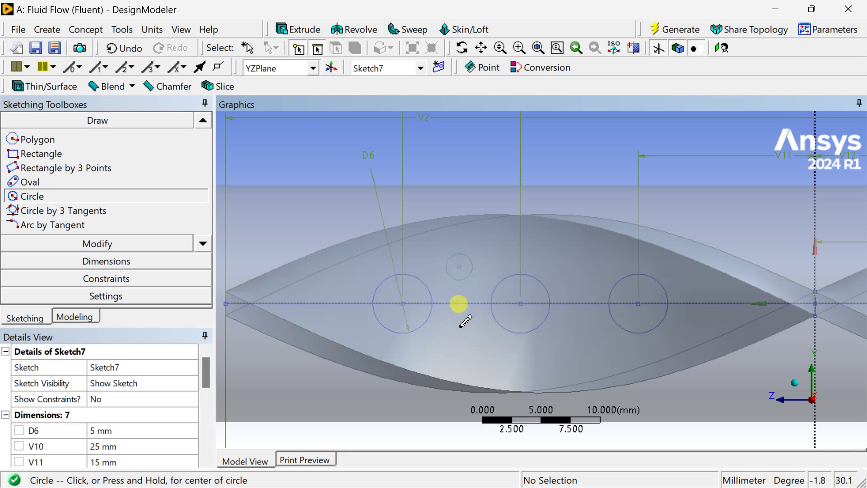
{"action": "left_click", "coordinate": [459, 325]}
{"action": "left_click", "coordinate": [468, 318]}
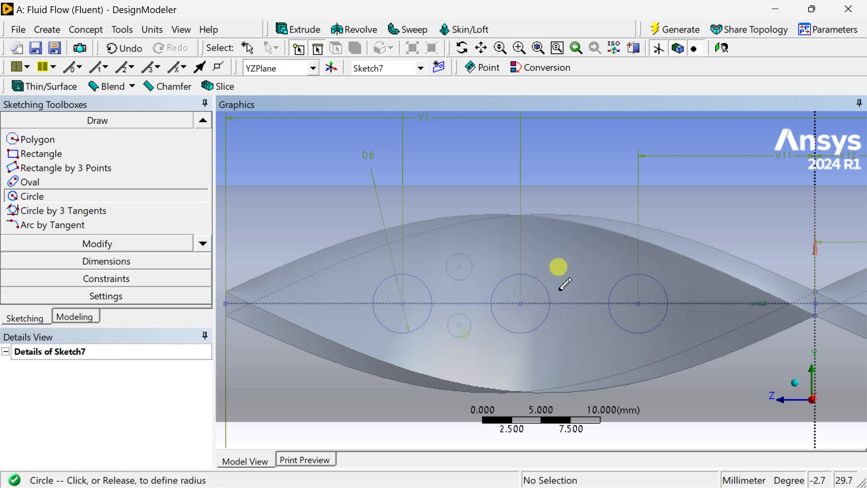
- Draw two small circles between the middle and innermost 5 mm circles on the positive Z strip, one above and one below the horizontal axis
{"action": "left_click", "coordinate": [575, 259]}
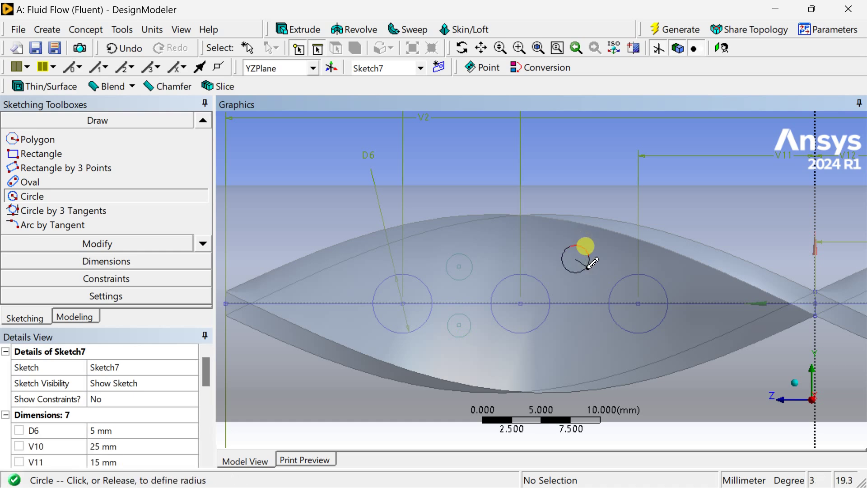
{"action": "left_click", "coordinate": [588, 266]}
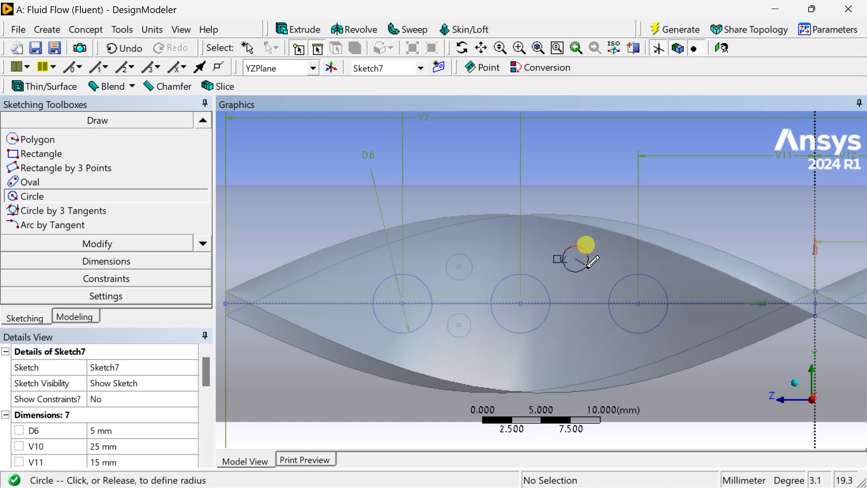
{"action": "left_click", "coordinate": [575, 324]}
{"action": "left_click", "coordinate": [587, 327]}
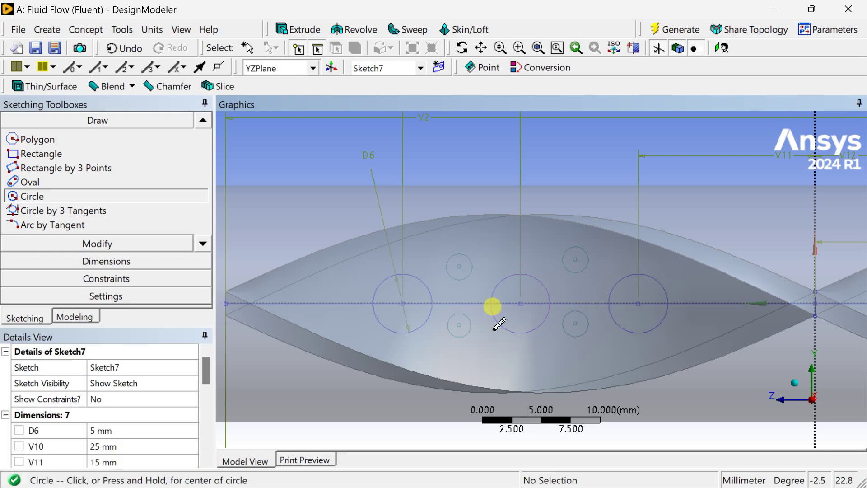
- Draw a small circle of about 1 mm radius on the horizontal axis beyond the outermost hole, and another between the innermost hole and the centre
{"action": "left_click", "coordinate": [325, 303]}
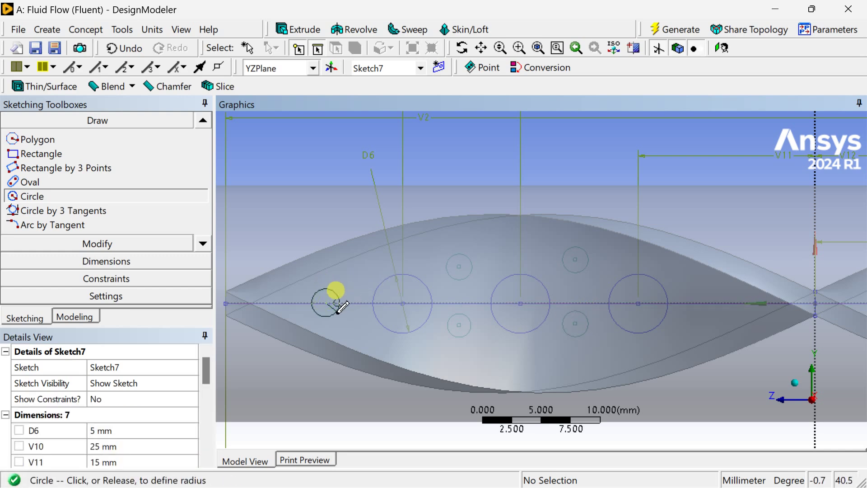
{"action": "left_click", "coordinate": [339, 305]}
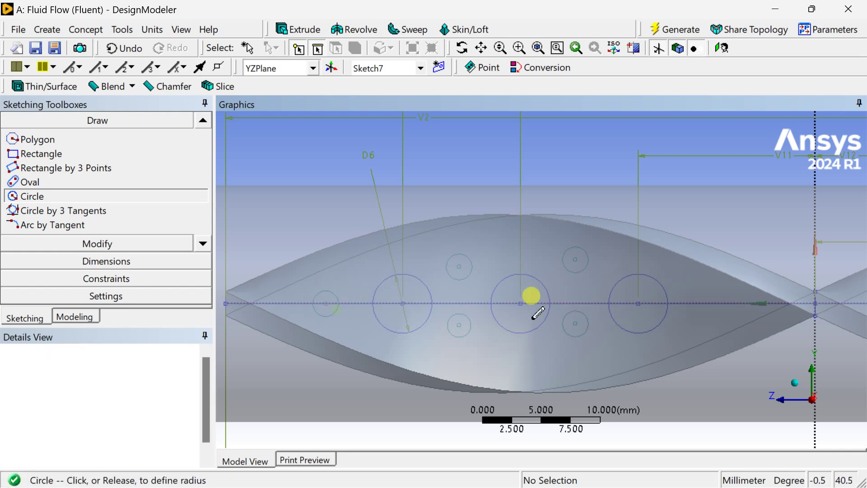
{"action": "left_click", "coordinate": [717, 304]}
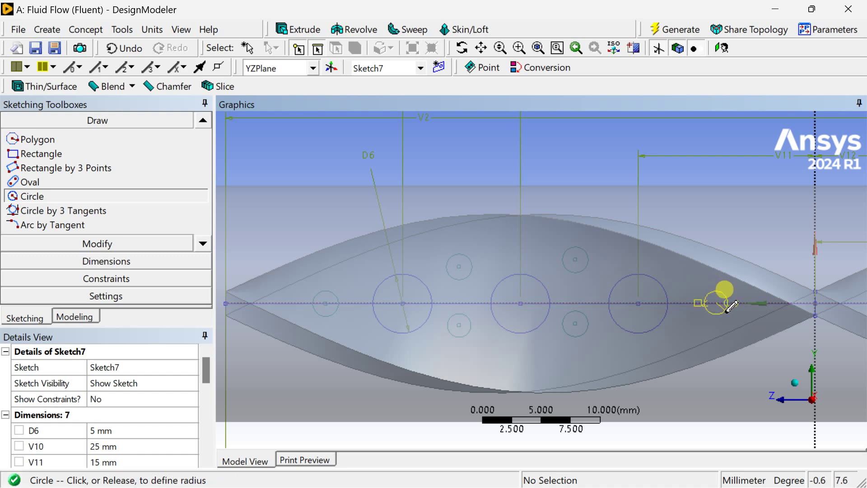
{"action": "left_click", "coordinate": [728, 306]}
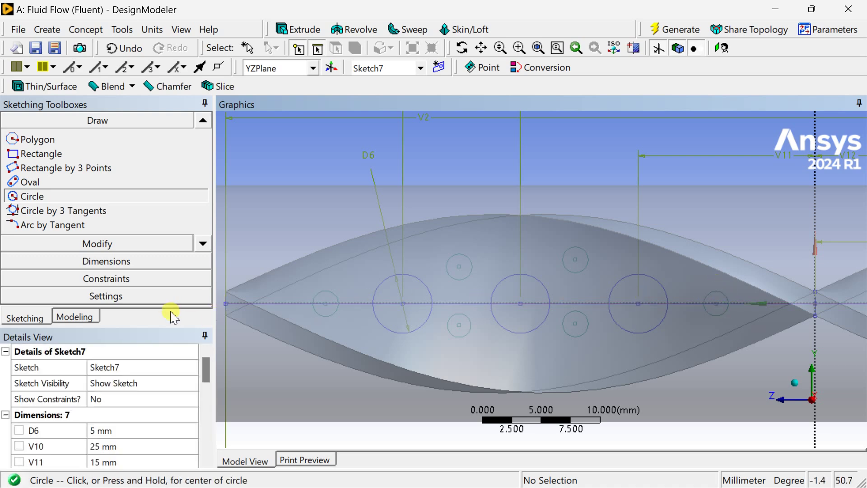
- Apply an equal-radius constraint to the two small circles between the outermost and middle 5 mm circles
{"action": "left_click", "coordinate": [136, 277]}
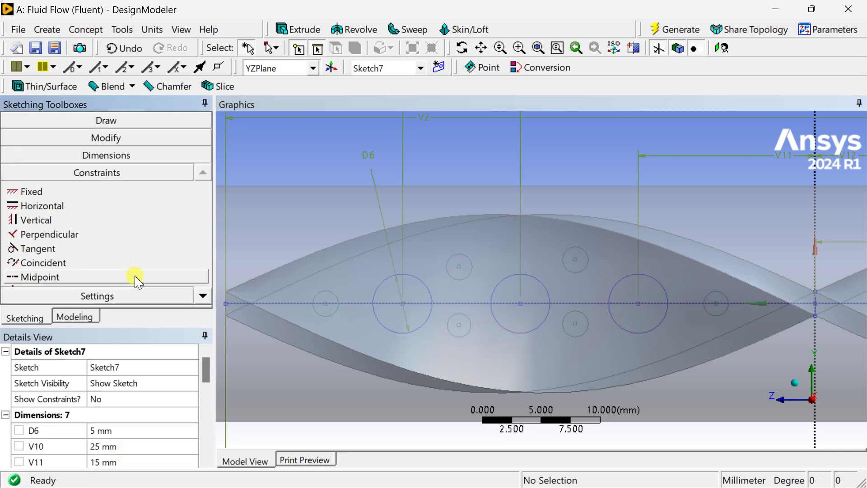
{"action": "left_click", "coordinate": [203, 296]}
{"action": "left_click", "coordinate": [203, 296]}
{"action": "left_click", "coordinate": [203, 296]}
{"action": "left_click", "coordinate": [203, 296]}
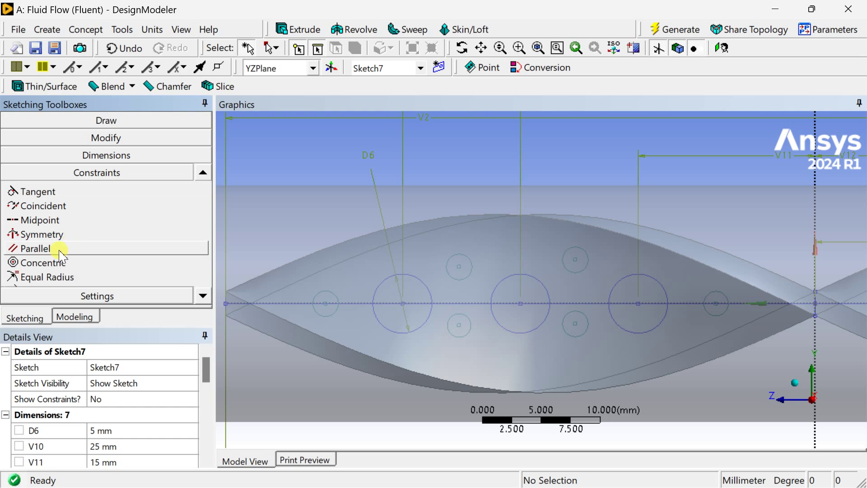
{"action": "left_click", "coordinate": [76, 276]}
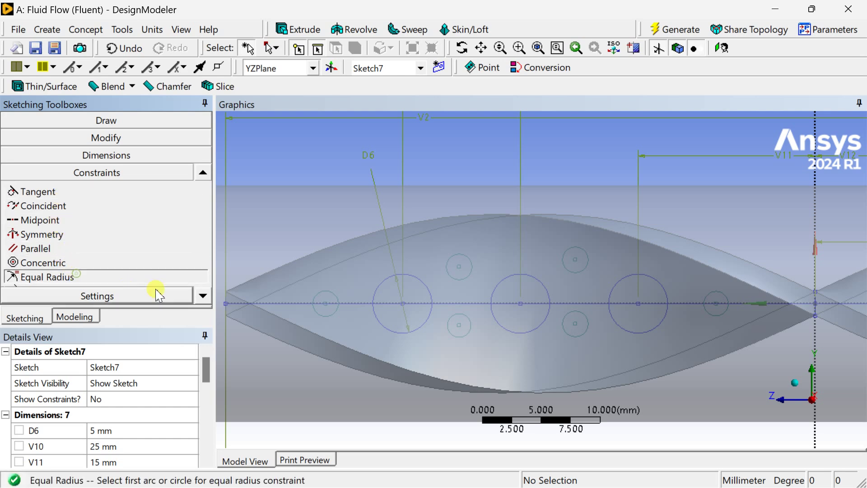
{"action": "left_click", "coordinate": [459, 256]}
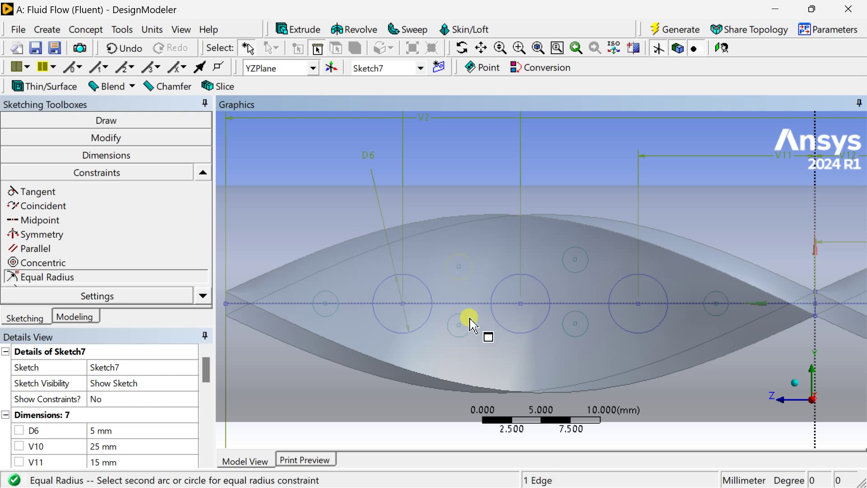
{"action": "left_click", "coordinate": [470, 322]}
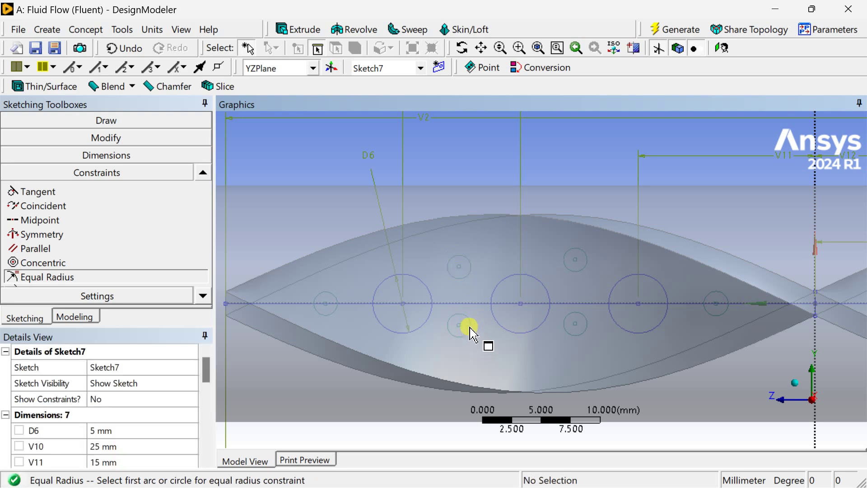
- Extend the equal-radius constraints to the two small circles beside the innermost hole and the small axis circle nearest the centre
{"action": "left_click", "coordinate": [470, 328]}
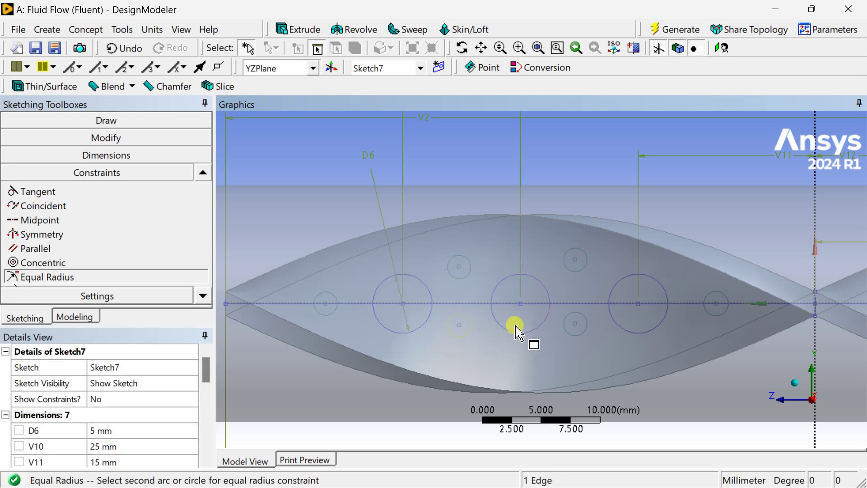
{"action": "left_click", "coordinate": [570, 273]}
{"action": "left_click", "coordinate": [585, 331]}
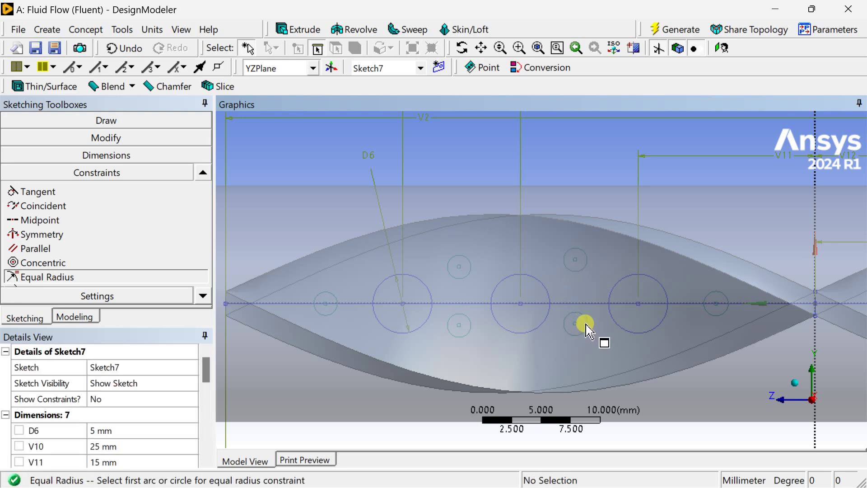
{"action": "left_click", "coordinate": [583, 321]}
{"action": "left_click", "coordinate": [708, 316]}
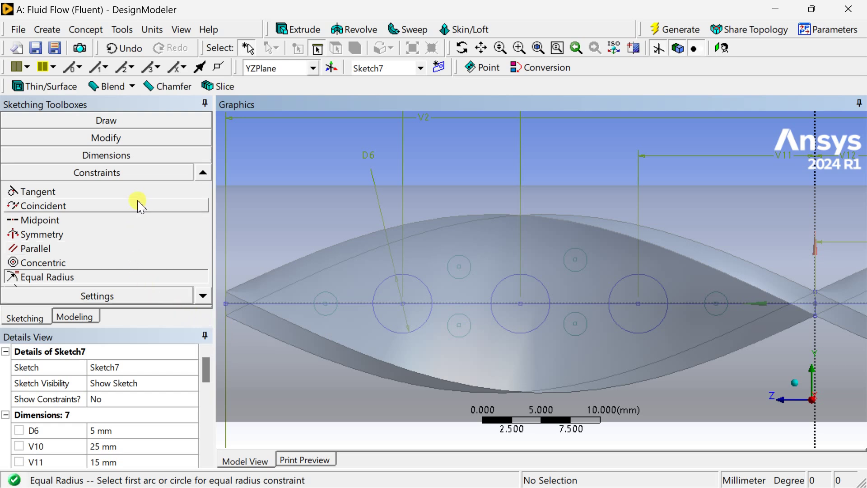
- Add a radius dimension to the outermost small circle on the horizontal axis
{"action": "left_click", "coordinate": [144, 157]}
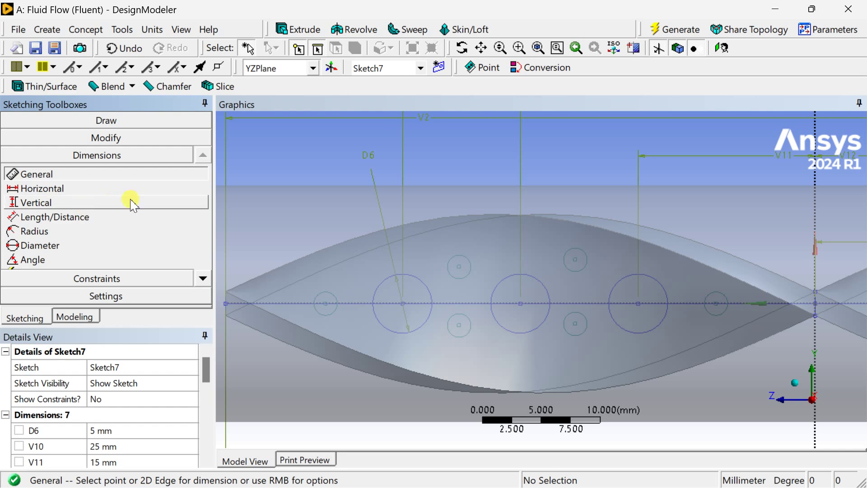
{"action": "left_click", "coordinate": [58, 231]}
{"action": "left_click", "coordinate": [327, 292]}
{"action": "left_click", "coordinate": [306, 223]}
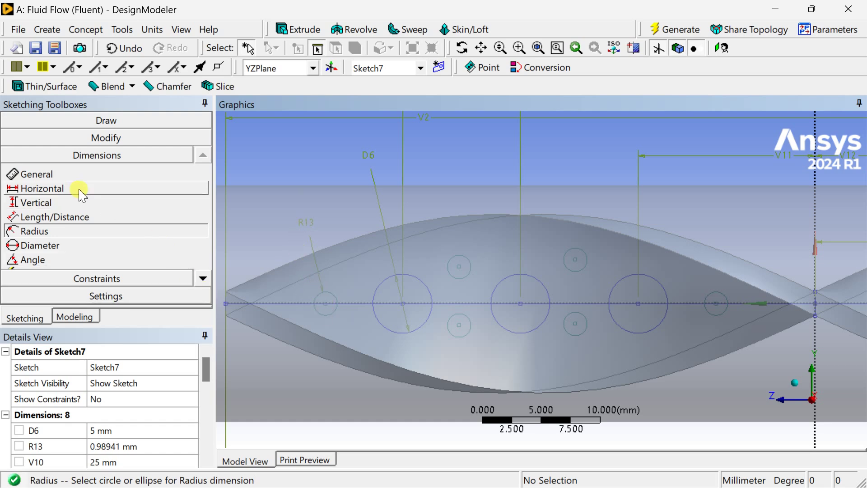
- Dimension the distance from the outermost small circle's centre to the vertical axis
{"action": "left_click", "coordinate": [77, 174]}
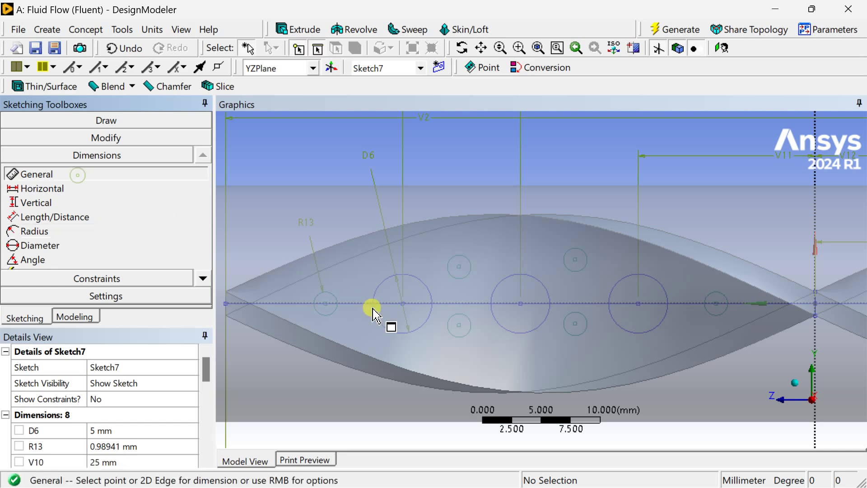
{"action": "left_click", "coordinate": [325, 304]}
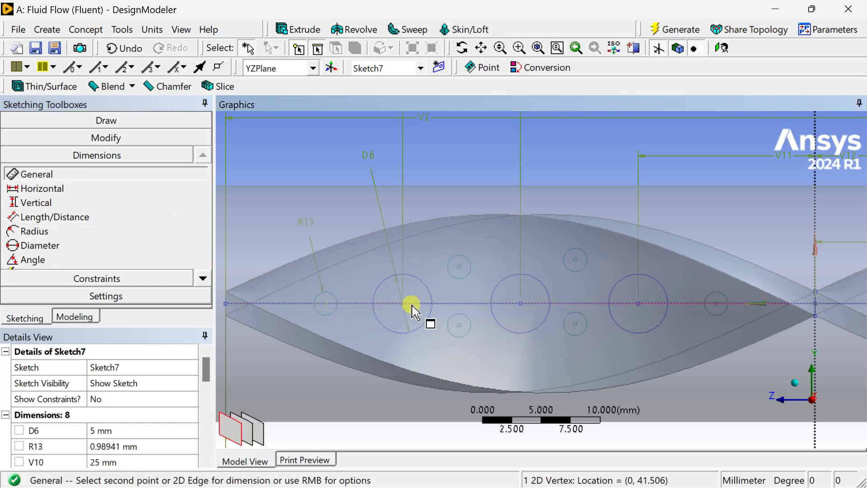
{"action": "left_click", "coordinate": [817, 220]}
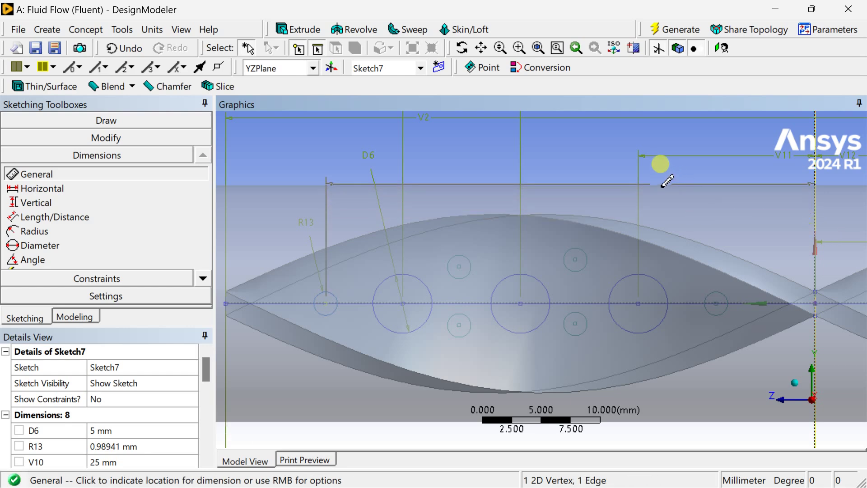
{"action": "left_click", "coordinate": [659, 175]}
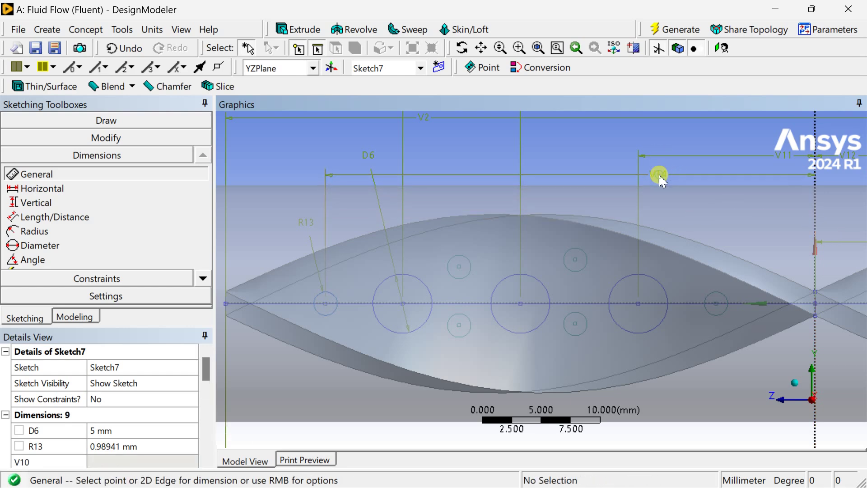
- Apply symmetry constraints about the horizontal axis to the centres of both upper and lower pairs of small circles between the 5 mm circles
{"action": "left_click", "coordinate": [459, 267]}
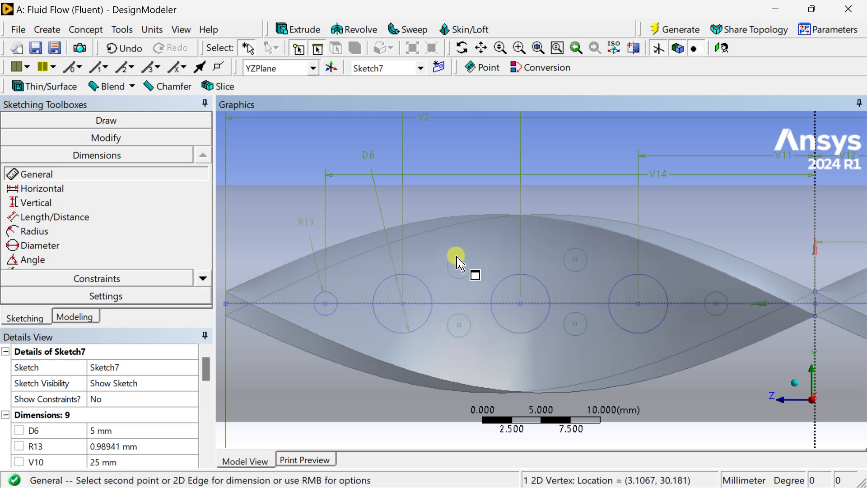
{"action": "left_click", "coordinate": [128, 283]}
{"action": "left_click", "coordinate": [202, 297]}
{"action": "left_click", "coordinate": [203, 297]}
{"action": "left_click", "coordinate": [57, 263]}
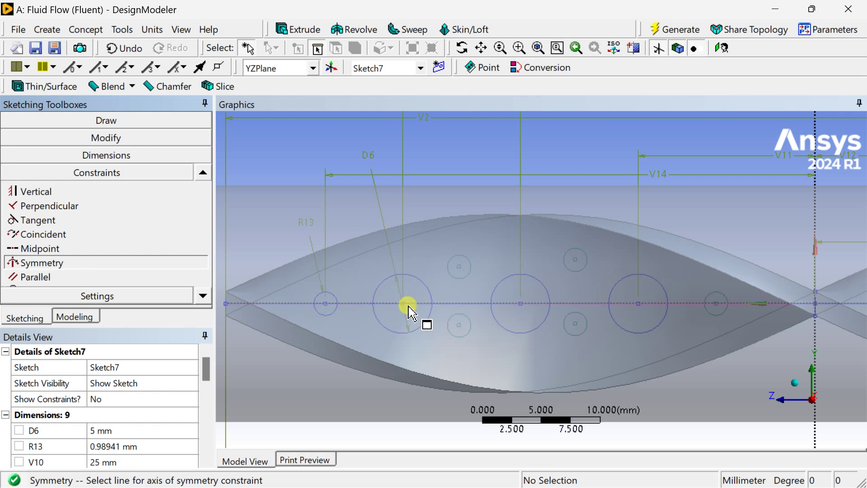
{"action": "left_click", "coordinate": [358, 303]}
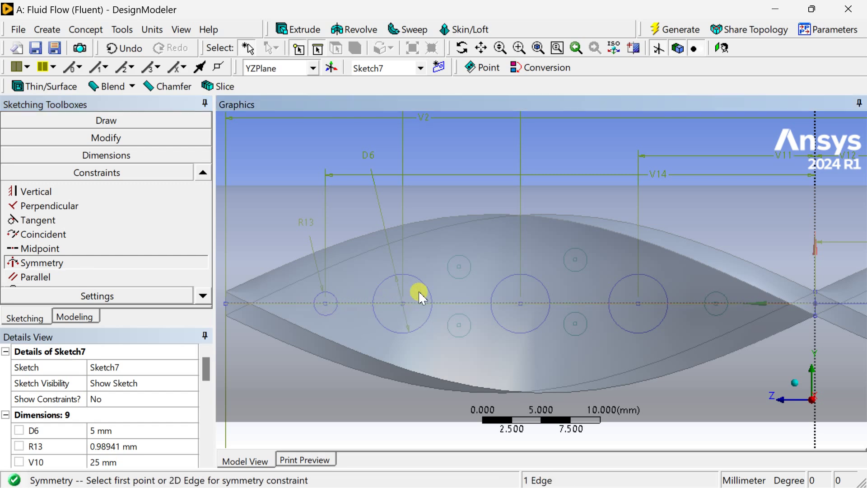
{"action": "left_click", "coordinate": [459, 267]}
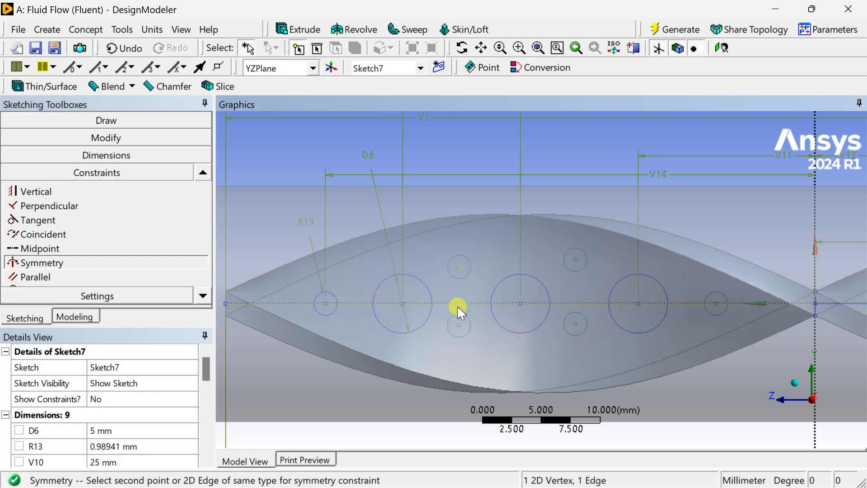
{"action": "left_click", "coordinate": [460, 326]}
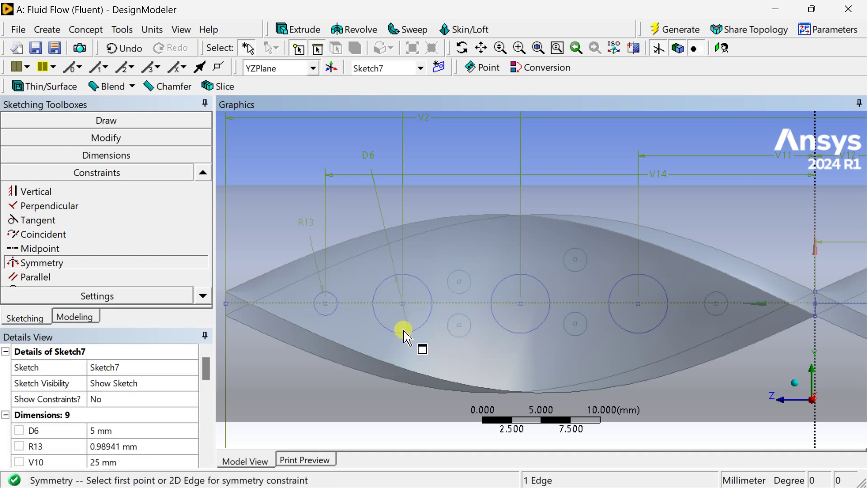
{"action": "left_click", "coordinate": [576, 262]}
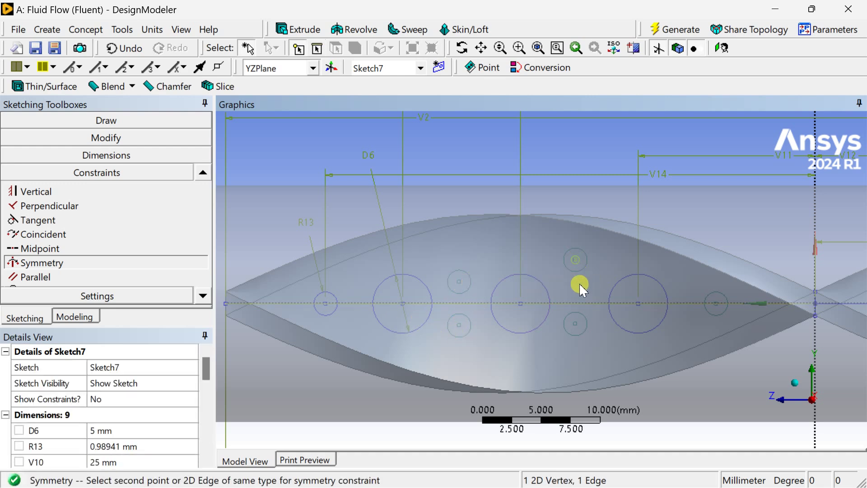
{"action": "left_click", "coordinate": [574, 326]}
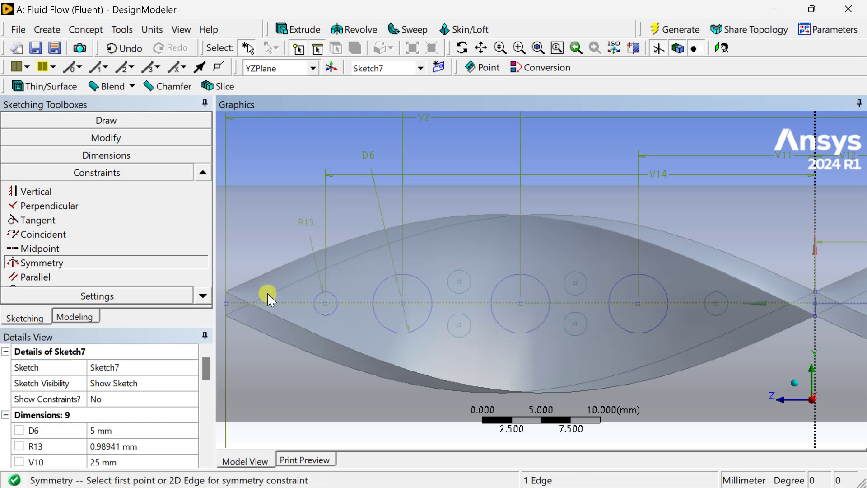
- Dimension the distance from the horizontal axis to the upper small circle between the outermost and middle 5 mm circles
{"action": "left_click", "coordinate": [121, 155]}
{"action": "left_click", "coordinate": [459, 282]}
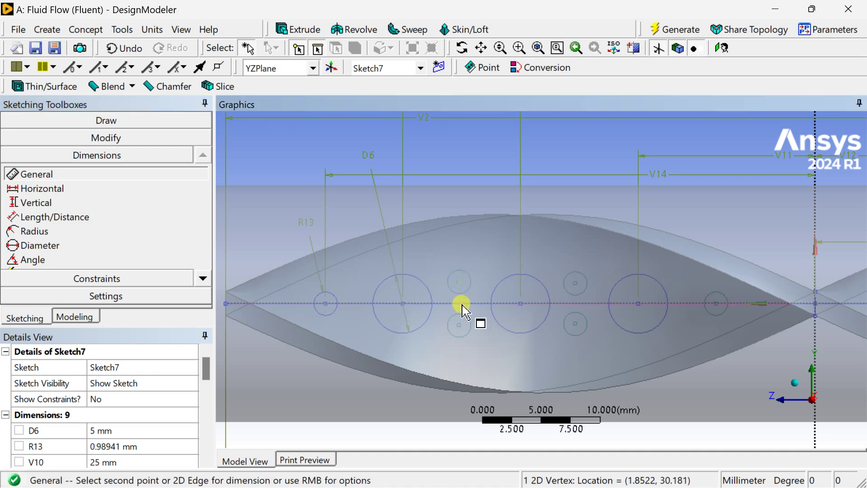
{"action": "left_click", "coordinate": [464, 307]}
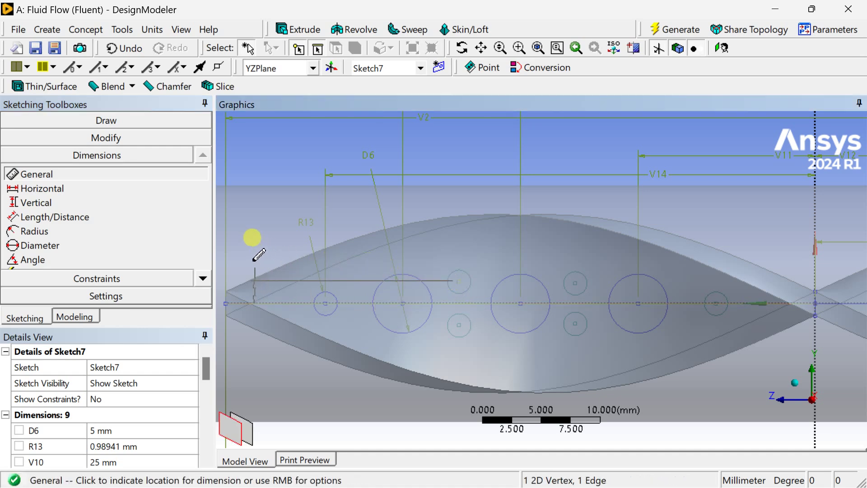
{"action": "left_click", "coordinate": [243, 249]}
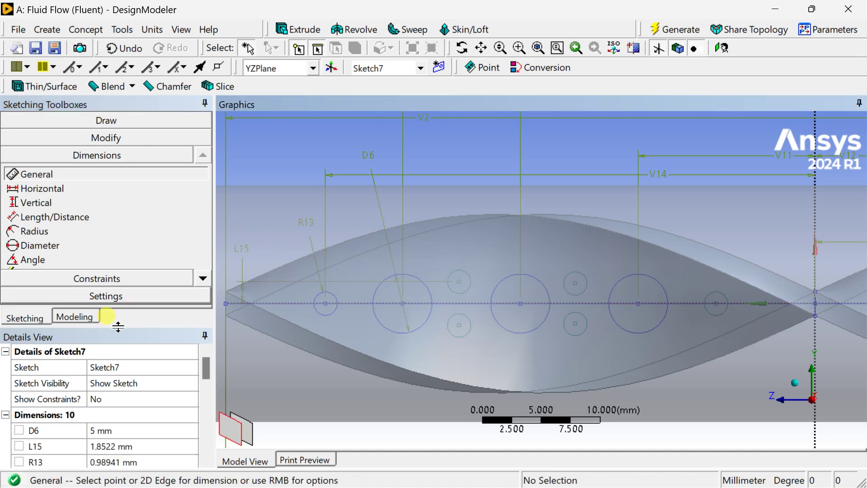
- Try a distance of 2.5 mm from the horizontal axis for that upper small circle's centre
{"action": "left_click", "coordinate": [127, 447]}
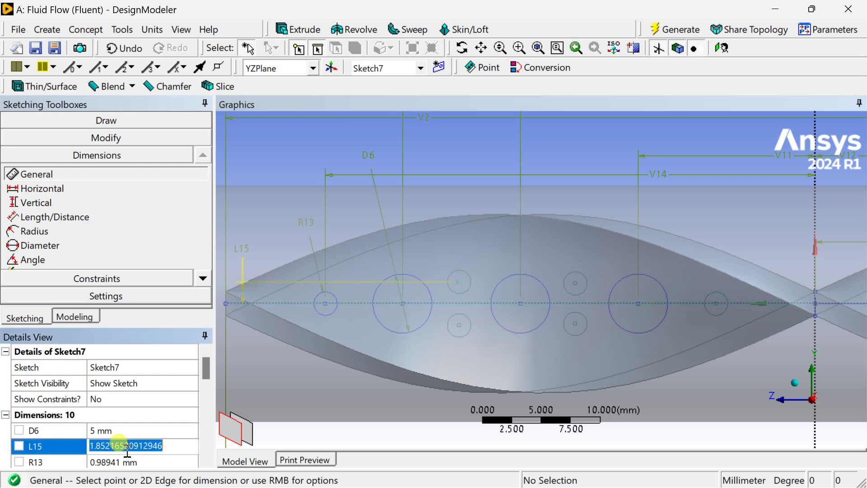
{"action": "type", "text": "2.5"}
{"action": "key", "text": "Return"}
- Set the distance from the horizontal axis to that upper small circle's centre to 3 mm
{"action": "left_click", "coordinate": [127, 449]}
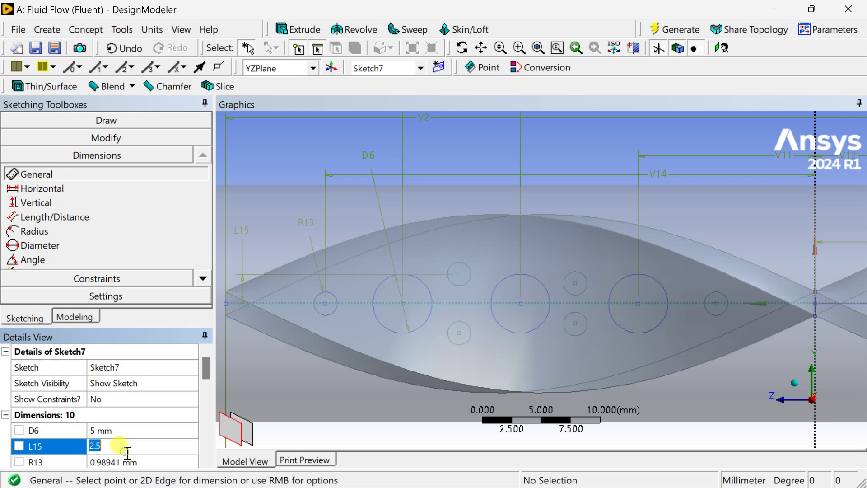
{"action": "type", "text": "3"}
{"action": "key", "text": "Return"}
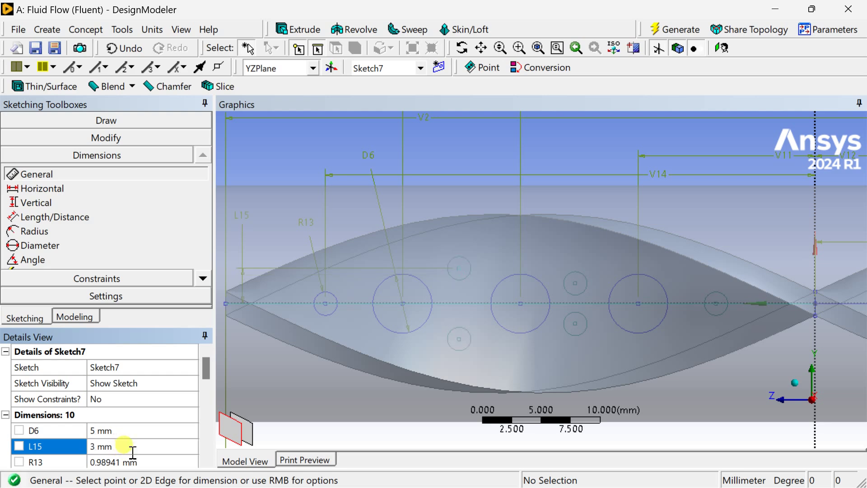
- Set the radius of the outermost small circle on the horizontal axis to 1 mm
{"action": "scroll", "coordinate": [128, 453], "scroll_direction": "down", "scroll_amount": 1}
{"action": "left_click", "coordinate": [135, 414]}
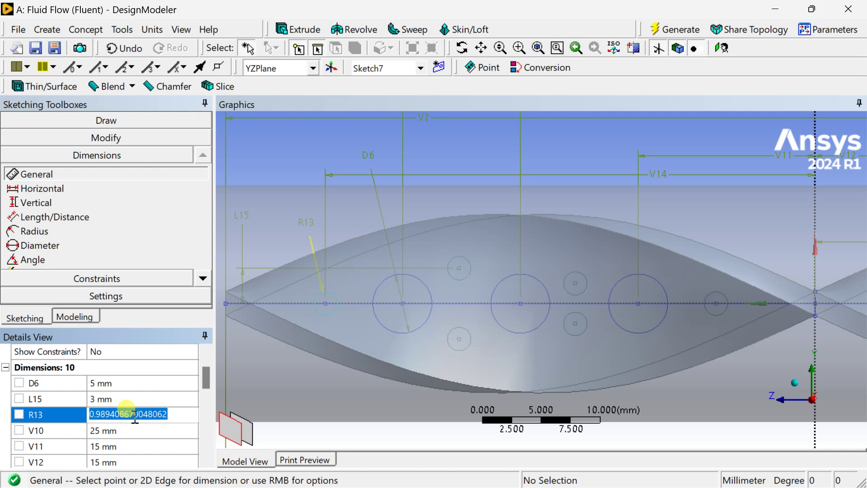
{"action": "type", "text": "1"}
{"action": "key", "text": "Return"}
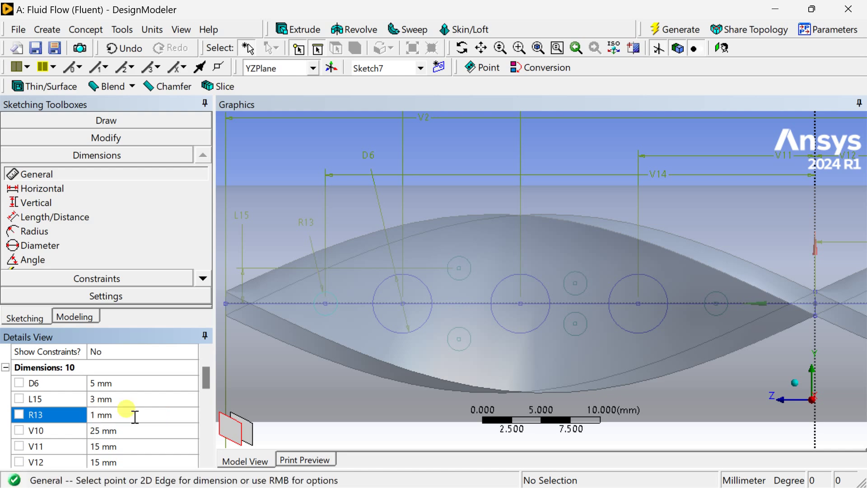
- Try distances of 40, 45 and 47 mm between the outermost small circle's centre and the vertical axis
{"action": "scroll", "coordinate": [134, 414], "scroll_direction": "down", "scroll_amount": 2}
{"action": "left_click", "coordinate": [135, 383]}
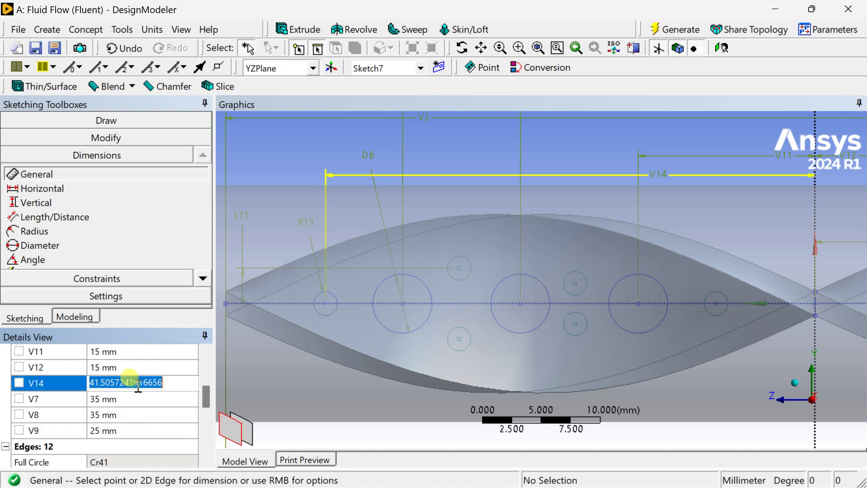
{"action": "type", "text": "40"}
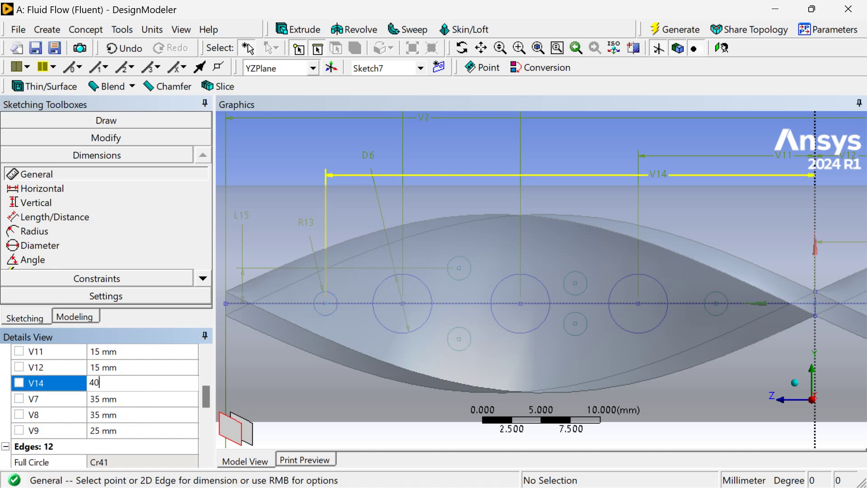
{"action": "key", "text": "Return"}
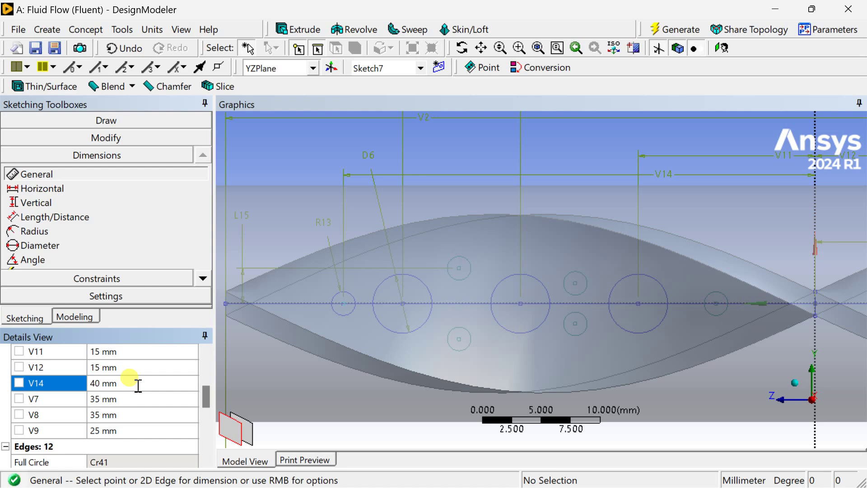
{"action": "left_click", "coordinate": [139, 386]}
{"action": "type", "text": "3"}
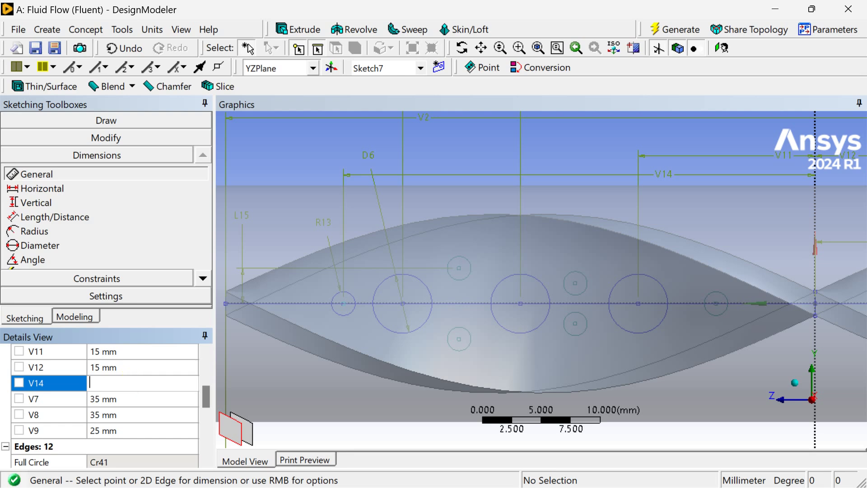
{"action": "type", "text": "45"}
{"action": "key", "text": "Return"}
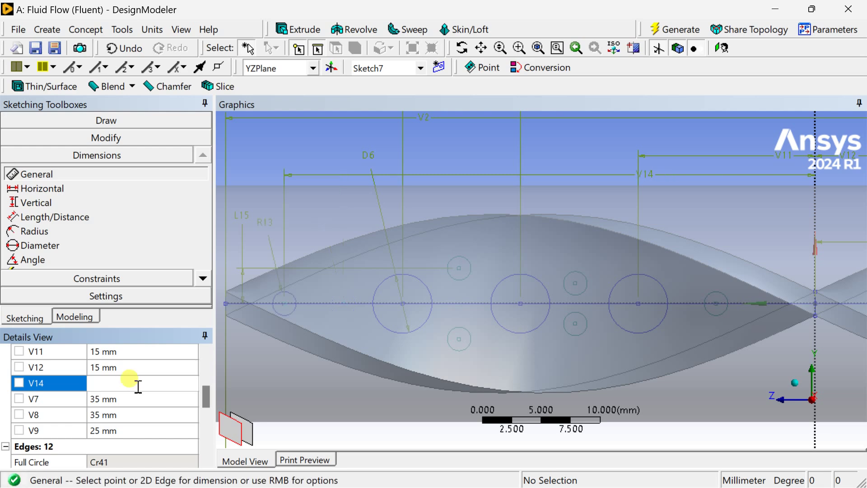
{"action": "left_click", "coordinate": [138, 384]}
{"action": "type", "text": "47"}
{"action": "key", "text": "Return"}
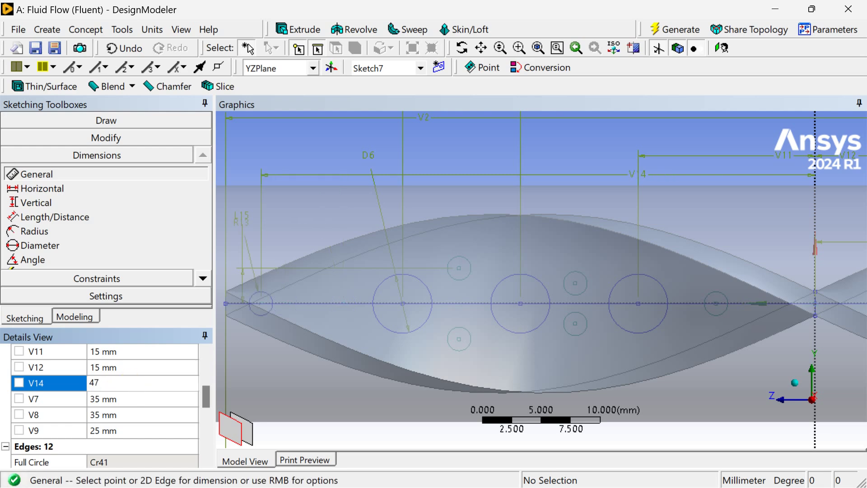
- Set the distance from the outermost small circle's centre to the vertical axis to 42 mm
{"action": "left_click", "coordinate": [138, 385]}
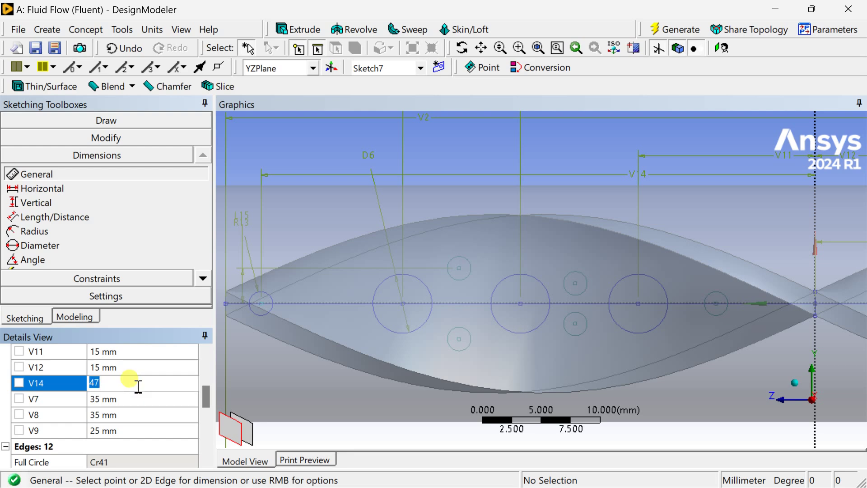
{"action": "type", "text": "42"}
{"action": "key", "text": "Return"}
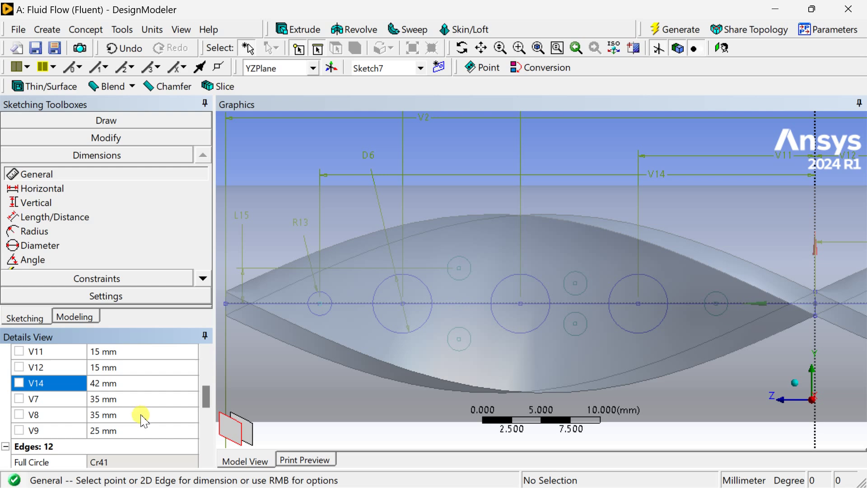
- Dimension the distance from the horizontal axis to the upper small circle between the middle and innermost 5 mm circles
{"action": "scroll", "coordinate": [142, 418], "scroll_direction": "up", "scroll_amount": 1}
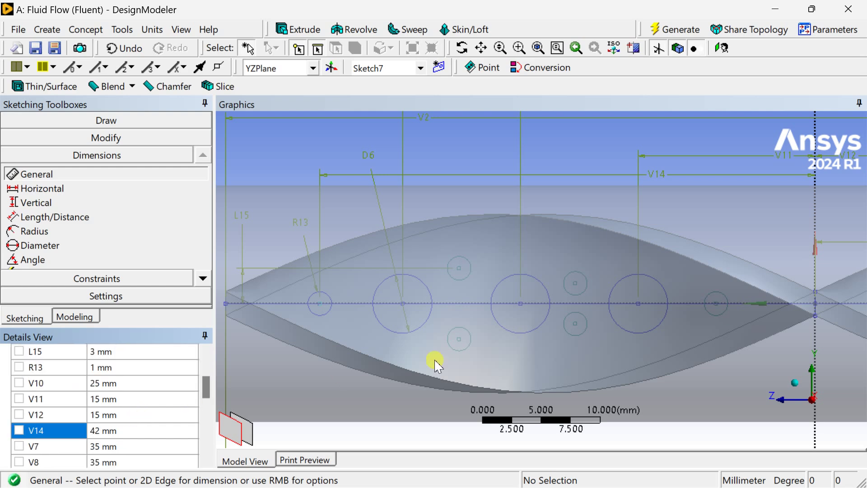
{"action": "left_click", "coordinate": [574, 283]}
{"action": "left_click", "coordinate": [590, 303]}
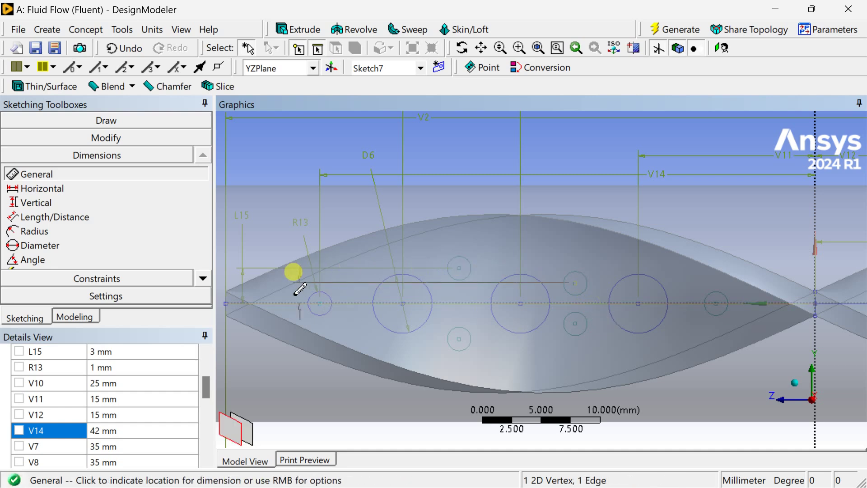
{"action": "left_click", "coordinate": [267, 293]}
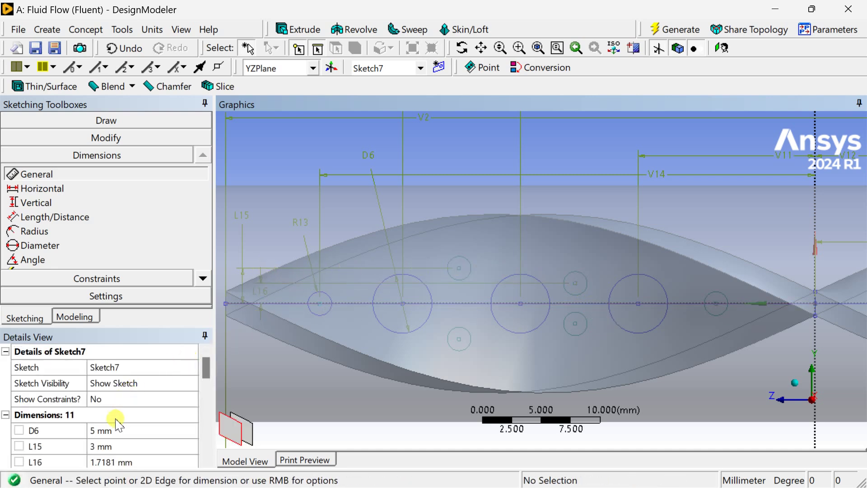
- Set the distance from the horizontal axis to the upper small circle beside the innermost 5 mm circle to 3 mm and regenerate the model
{"action": "scroll", "coordinate": [123, 427], "scroll_direction": "down", "scroll_amount": 1}
{"action": "left_click", "coordinate": [127, 414]}
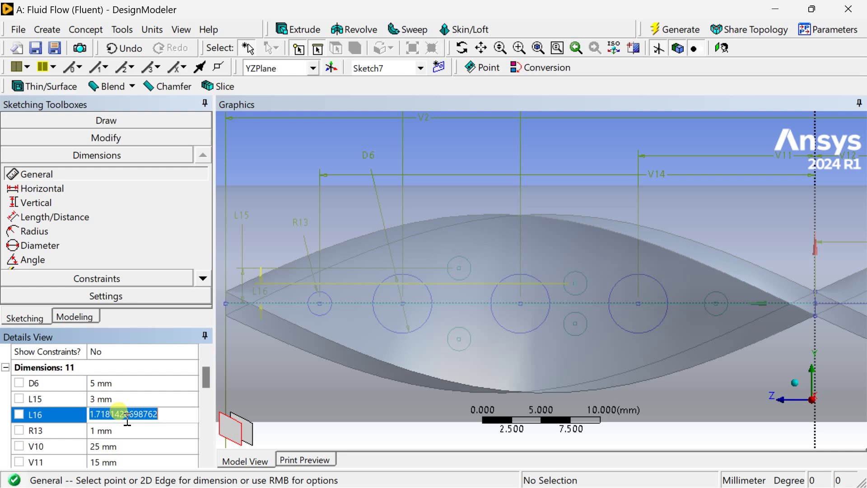
{"action": "type", "text": "1"}
{"action": "left_click", "coordinate": [123, 412]}
{"action": "left_click", "coordinate": [124, 412]}
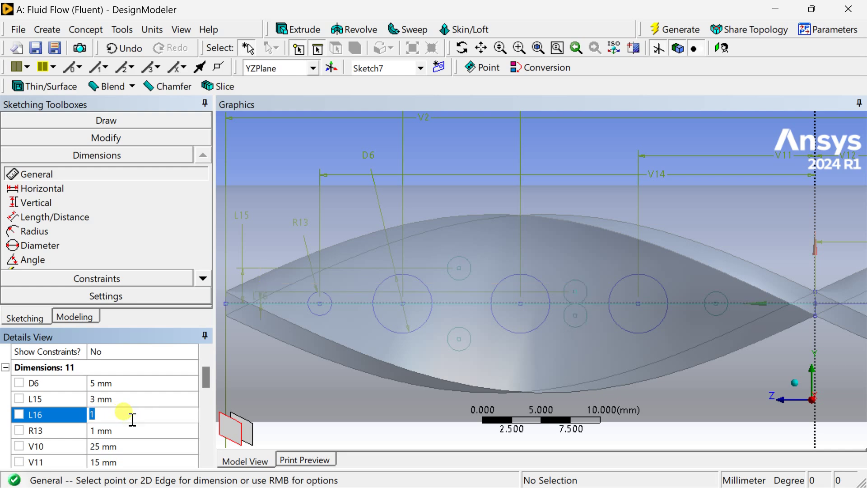
{"action": "type", "text": "3"}
{"action": "key", "text": "Return"}
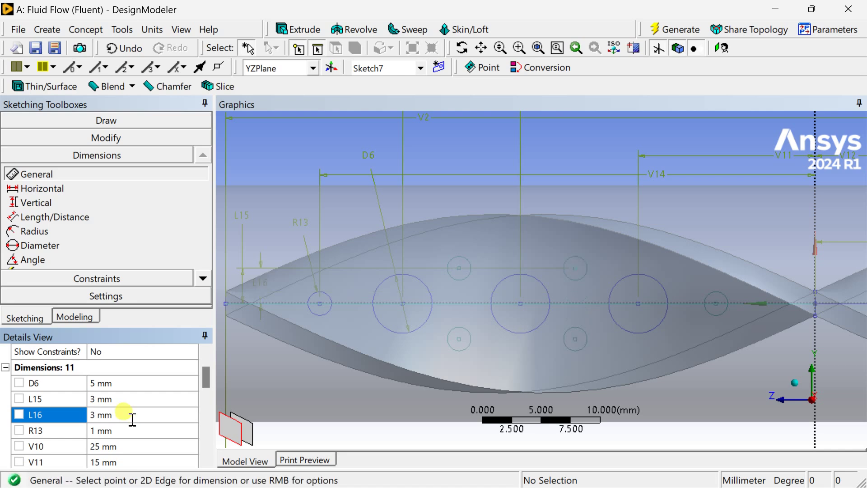
{"action": "left_click", "coordinate": [676, 32]}
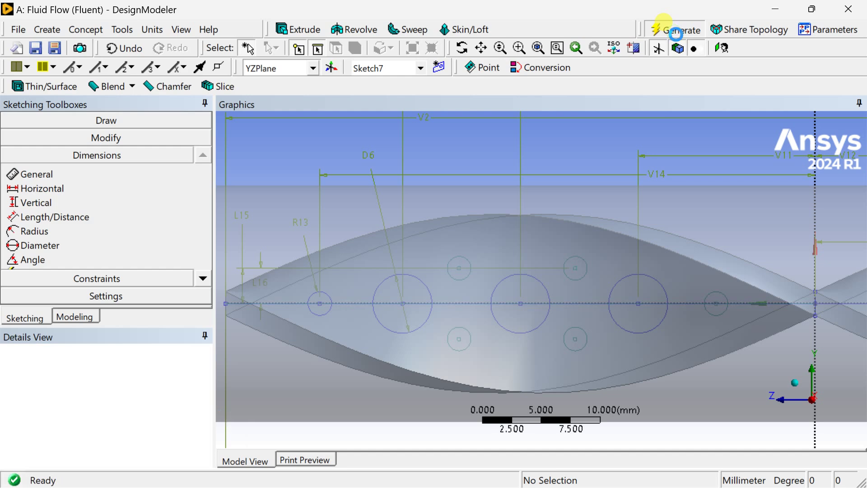
{"action": "left_click", "coordinate": [717, 303]}
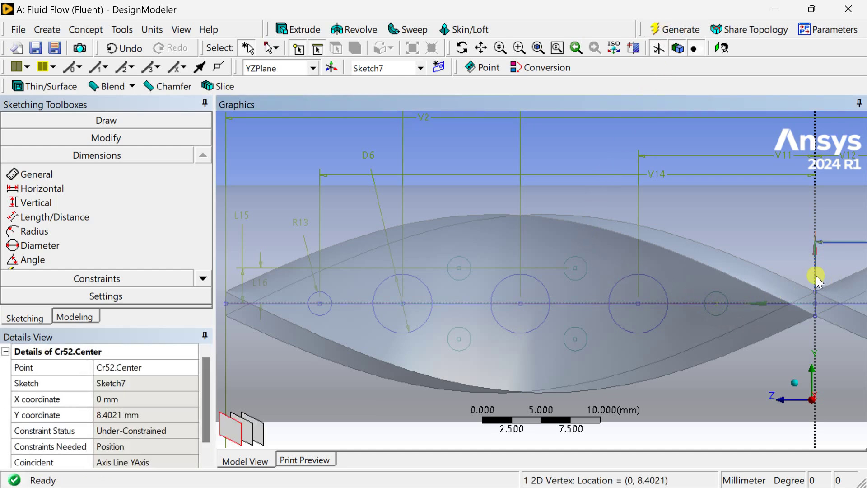
{"action": "left_click", "coordinate": [815, 274]}
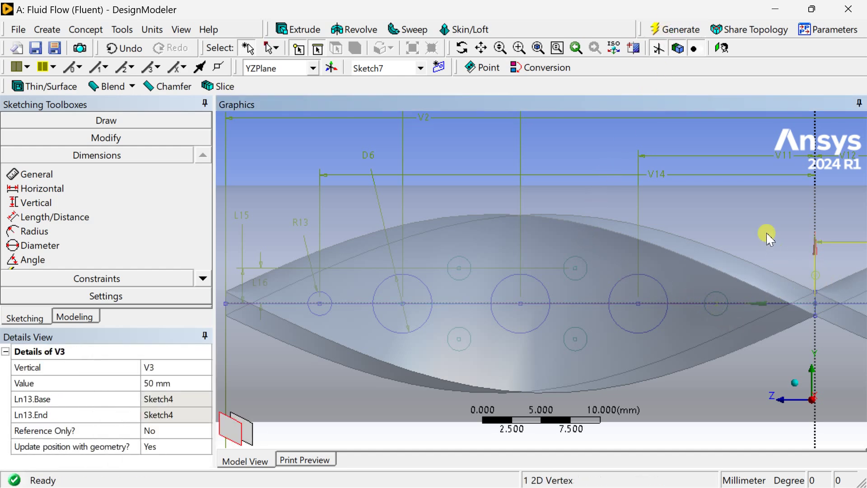
{"action": "left_click", "coordinate": [716, 304]}
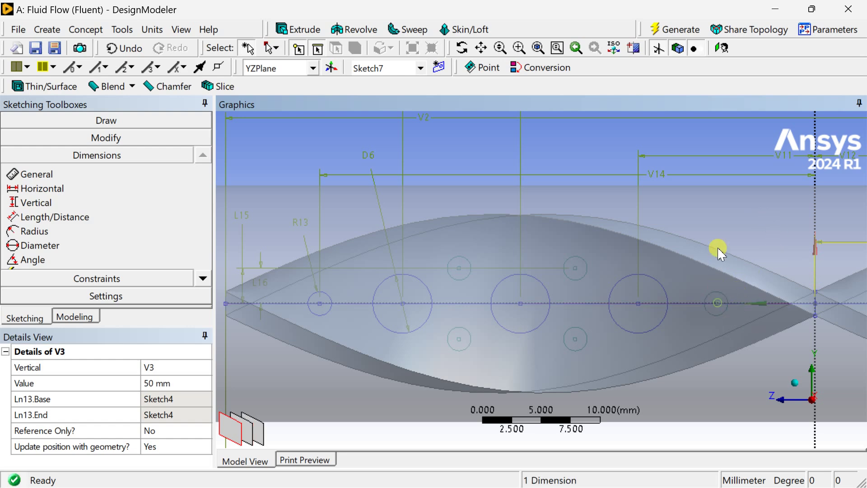
- Dimension the horizontal distance from the centre of the small circle nearest the vertical axis to that axis
{"action": "left_click", "coordinate": [67, 175]}
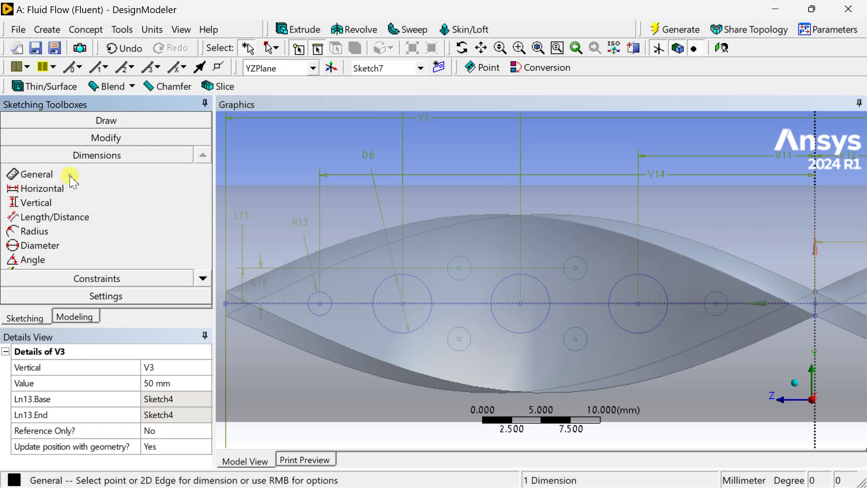
{"action": "left_click", "coordinate": [717, 304]}
{"action": "left_click", "coordinate": [815, 285]}
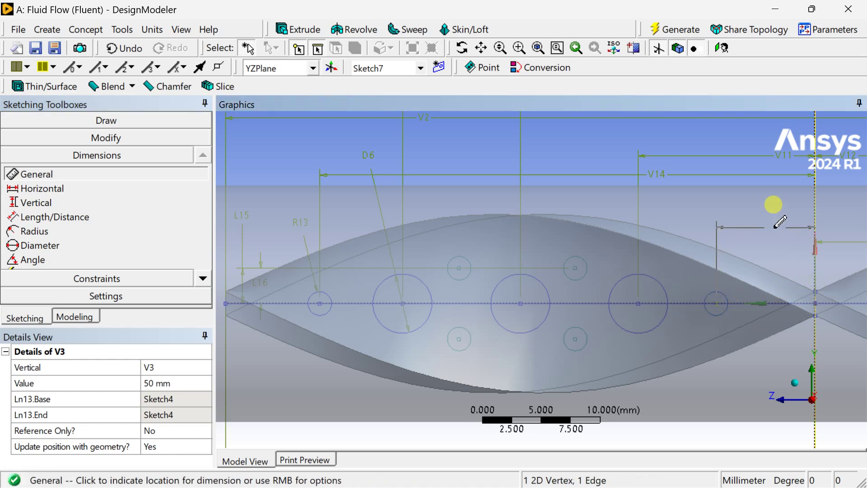
{"action": "left_click", "coordinate": [768, 213]}
{"action": "scroll", "coordinate": [134, 396], "scroll_direction": "down", "scroll_amount": 2}
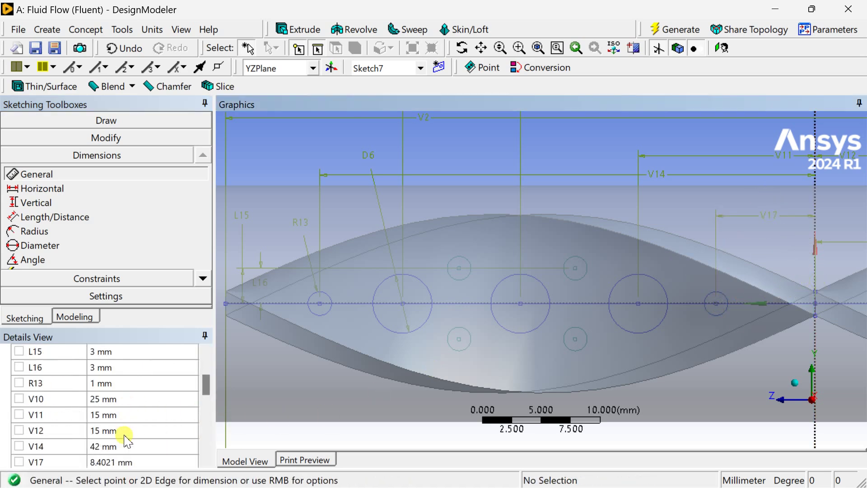
- Try a distance of 10 mm between the small circle nearest the vertical axis and that axis
{"action": "left_click", "coordinate": [131, 462]}
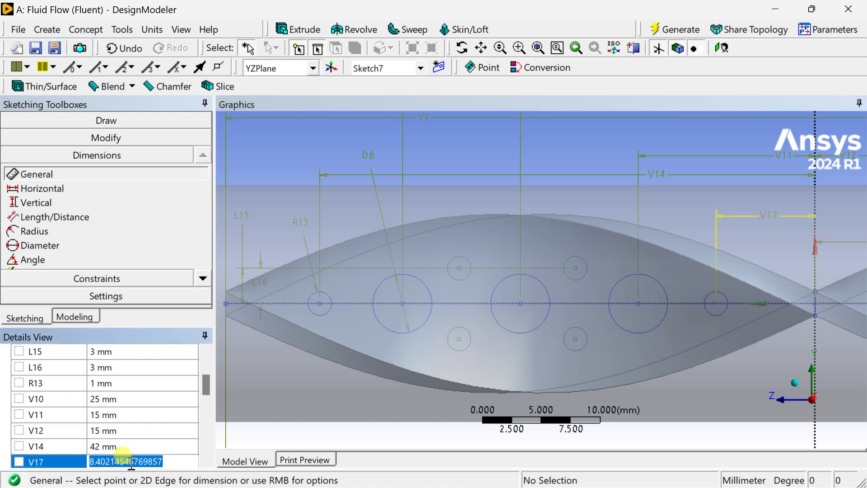
{"action": "type", "text": "10"}
{"action": "key", "text": "Return"}
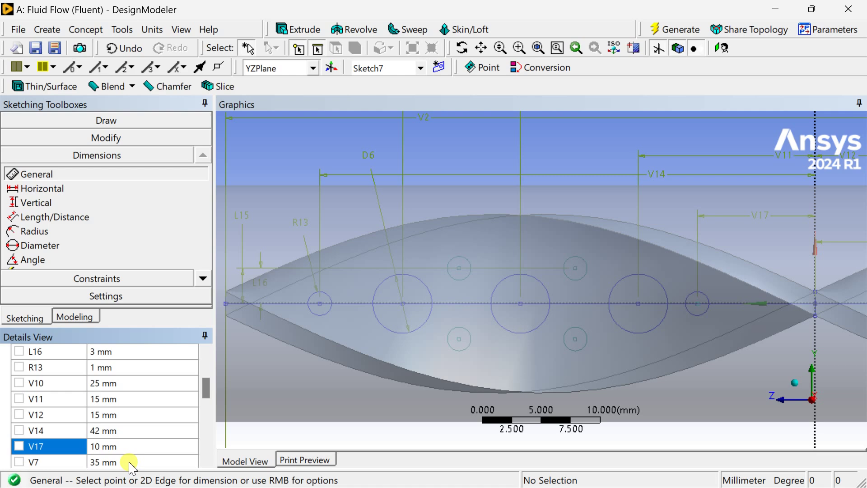
- Set the distance from the small circle nearest the vertical axis to that axis to 8 mm
{"action": "left_click", "coordinate": [132, 444]}
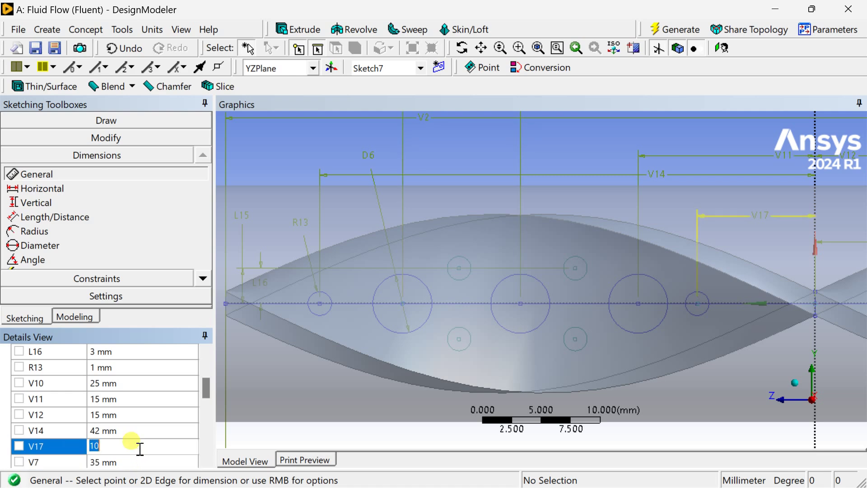
{"action": "type", "text": "8"}
{"action": "key", "text": "Return"}
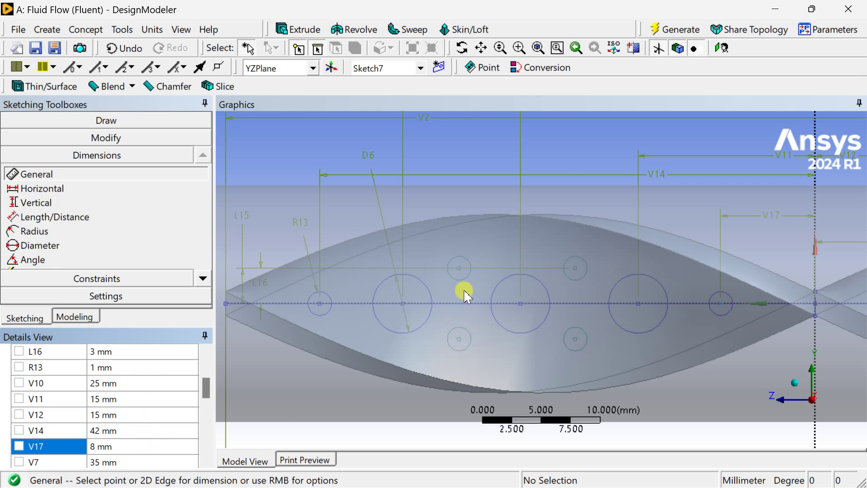
- Pick the six small circles on the first twisted strip for Replicate, using the plane origin as paste handle
{"action": "scroll", "coordinate": [468, 289], "scroll_direction": "down", "scroll_amount": 2}
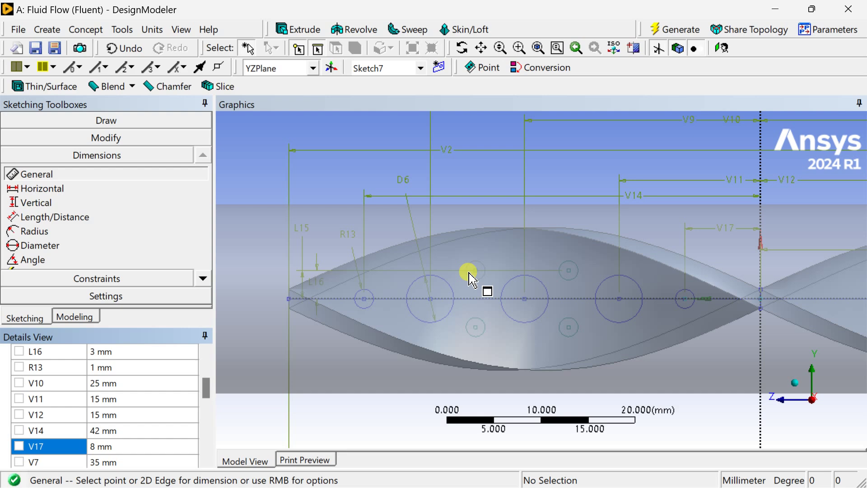
{"action": "scroll", "coordinate": [470, 278], "scroll_direction": "down", "scroll_amount": 1}
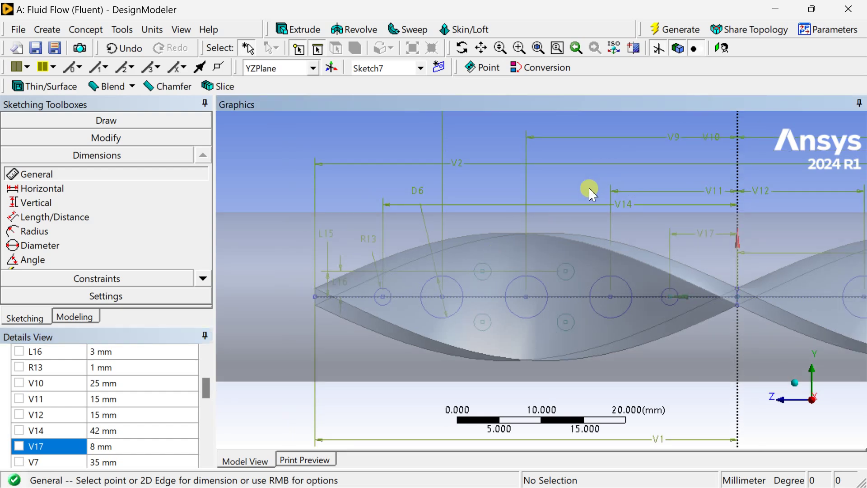
{"action": "middle_click_drag", "start_coordinate": [585, 218], "coordinate": [484, 234], "text": "ctrl"}
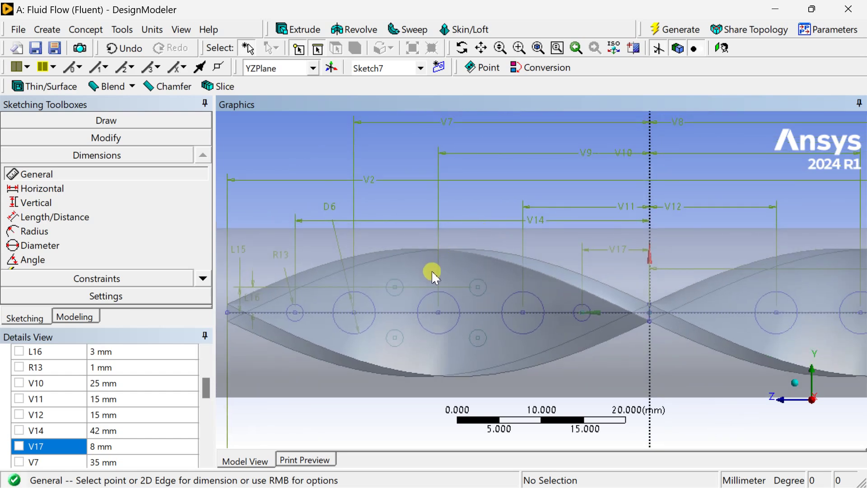
{"action": "scroll", "coordinate": [433, 273], "scroll_direction": "up", "scroll_amount": 1}
{"action": "middle_click_drag", "start_coordinate": [435, 266], "coordinate": [519, 268], "text": "ctrl"}
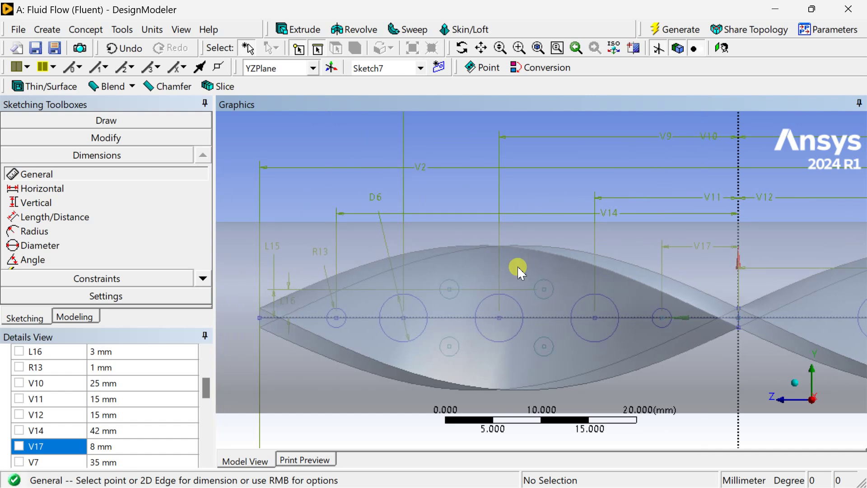
{"action": "scroll", "coordinate": [518, 270], "scroll_direction": "down", "scroll_amount": 1}
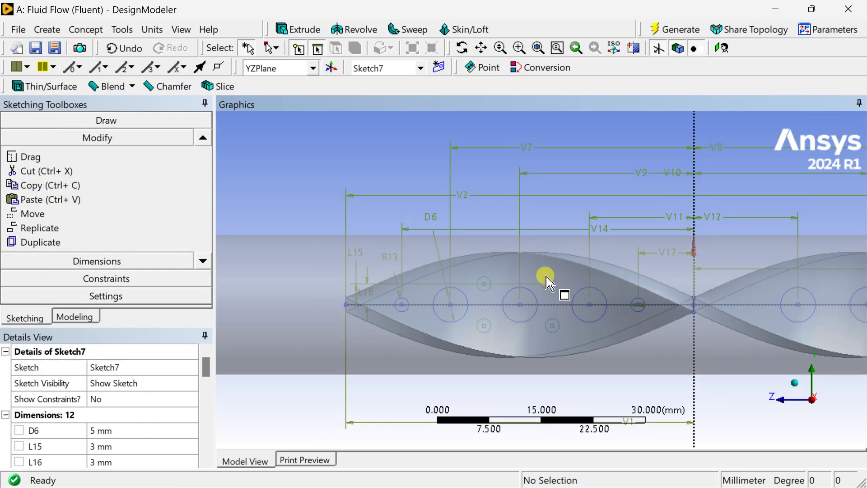
{"action": "middle_click_drag", "start_coordinate": [568, 293], "coordinate": [522, 286], "text": "ctrl"}
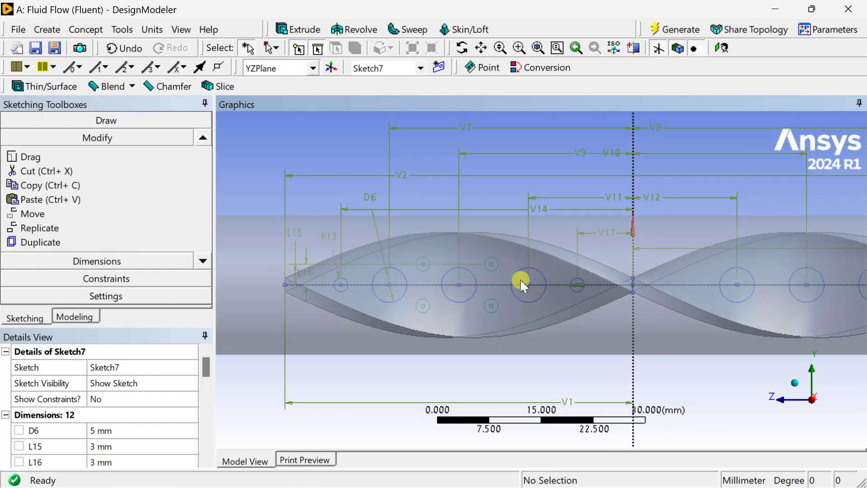
{"action": "left_click", "coordinate": [61, 230]}
{"action": "left_click", "coordinate": [419, 285]}
{"action": "left_click", "coordinate": [423, 264], "text": "ctrl"}
{"action": "left_click", "coordinate": [423, 306], "text": "ctrl"}
{"action": "left_click", "coordinate": [491, 263], "text": "ctrl"}
{"action": "left_click", "coordinate": [491, 305], "text": "ctrl"}
{"action": "left_click", "coordinate": [577, 285], "text": "ctrl"}
{"action": "right_click", "coordinate": [433, 194]}
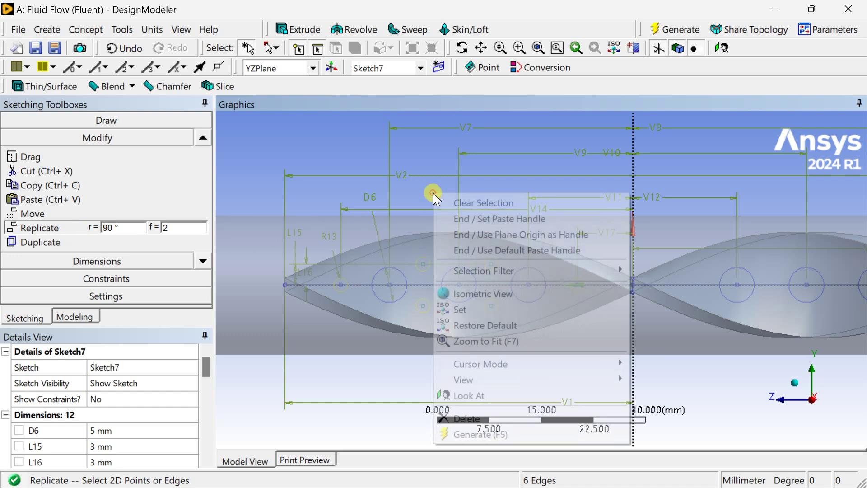
{"action": "left_click", "coordinate": [487, 234]}
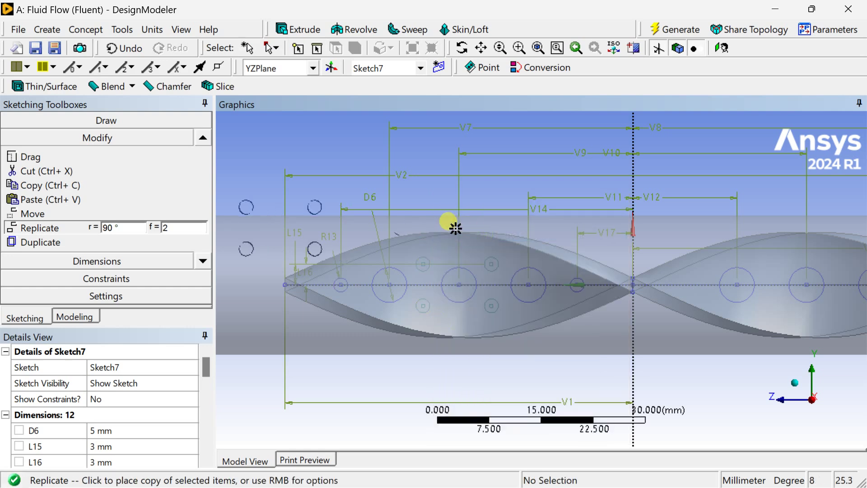
- Flip the replicated small circles vertically, place them on the second twisted strip with the handle at the plane origin, and end the placement
{"action": "right_click", "coordinate": [493, 168]}
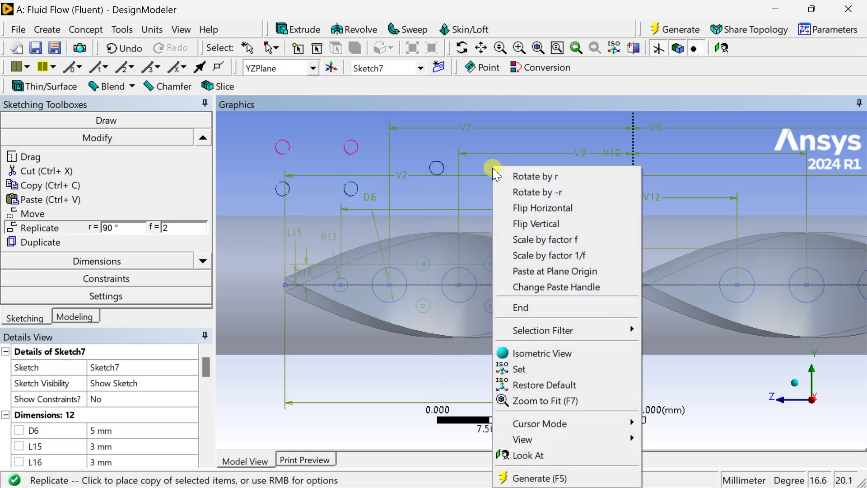
{"action": "left_click", "coordinate": [522, 224]}
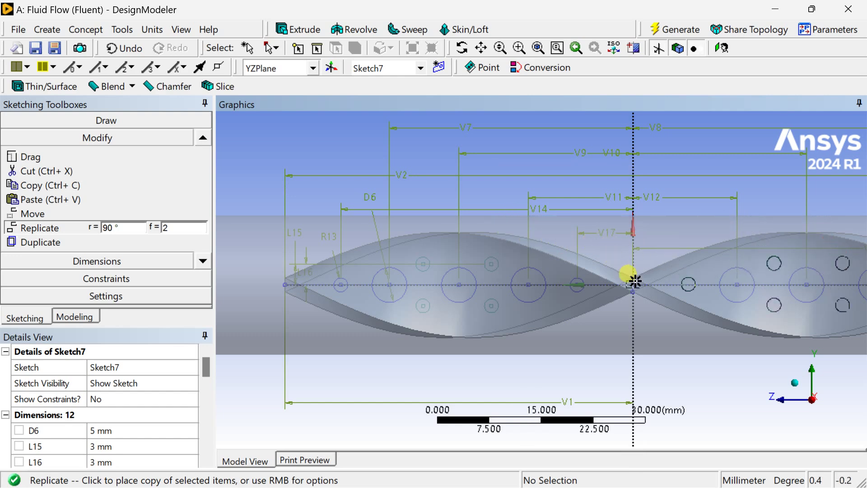
{"action": "scroll", "coordinate": [634, 285], "scroll_direction": "up", "scroll_amount": 1}
{"action": "scroll", "coordinate": [637, 285], "scroll_direction": "up", "scroll_amount": 1}
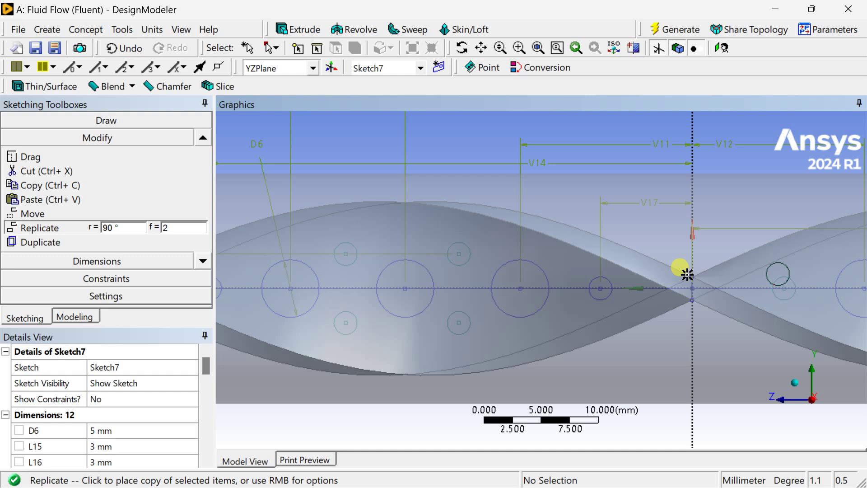
{"action": "scroll", "coordinate": [609, 246], "scroll_direction": "down", "scroll_amount": 8}
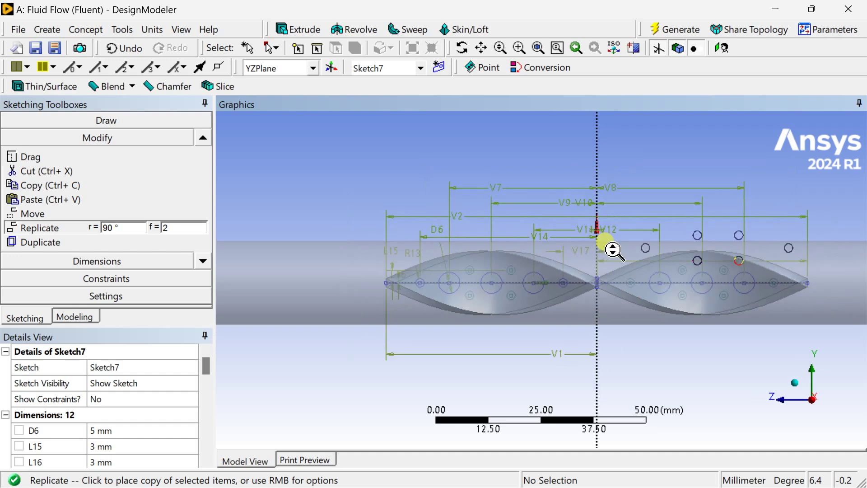
{"action": "right_click", "coordinate": [615, 168]}
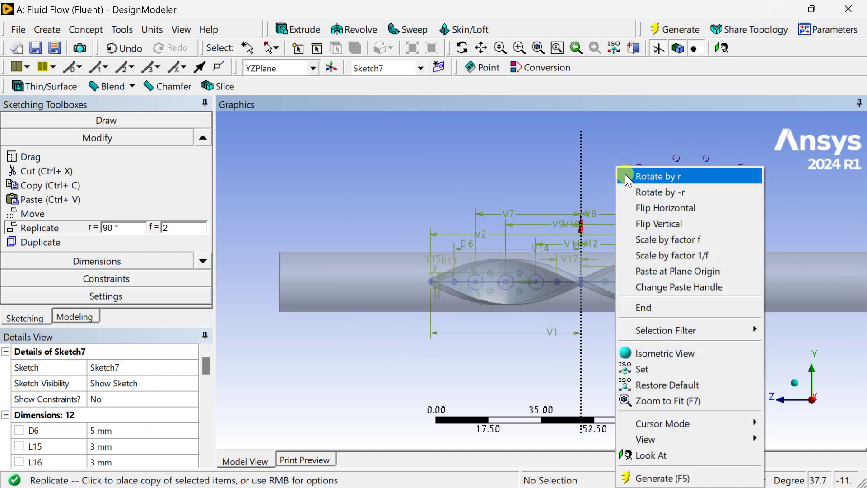
{"action": "left_click", "coordinate": [654, 305]}
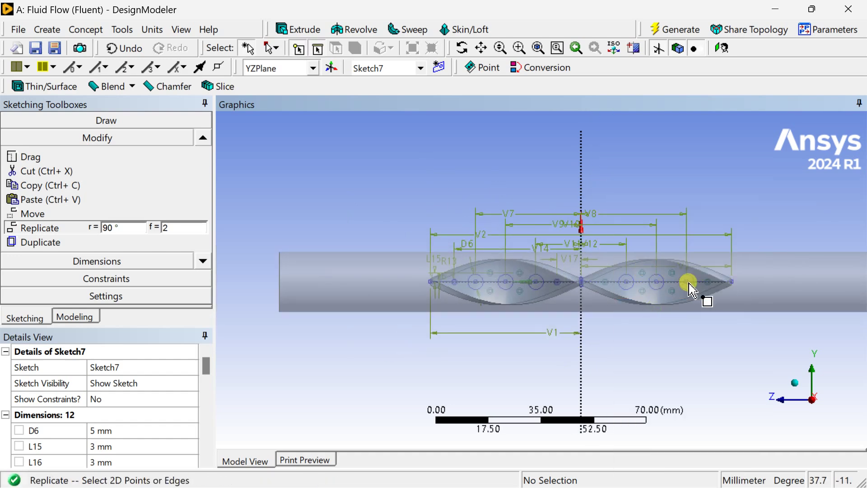
- Check the circles on both twisted strips, switch to the isometric view and regenerate the model
{"action": "scroll", "coordinate": [684, 286], "scroll_direction": "up", "scroll_amount": 2}
{"action": "middle_click_drag", "start_coordinate": [644, 296], "coordinate": [522, 290], "text": "ctrl"}
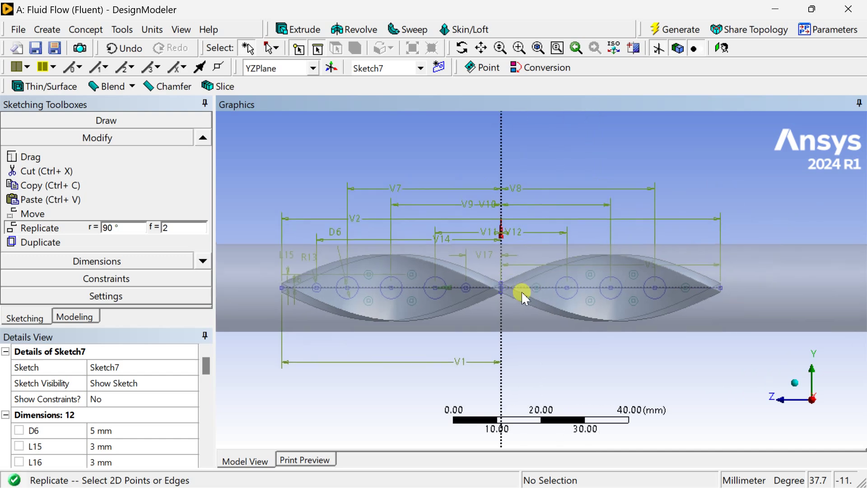
{"action": "scroll", "coordinate": [519, 291], "scroll_direction": "up", "scroll_amount": 6}
{"action": "scroll", "coordinate": [522, 293], "scroll_direction": "down", "scroll_amount": 5}
{"action": "scroll", "coordinate": [521, 294], "scroll_direction": "down", "scroll_amount": 1}
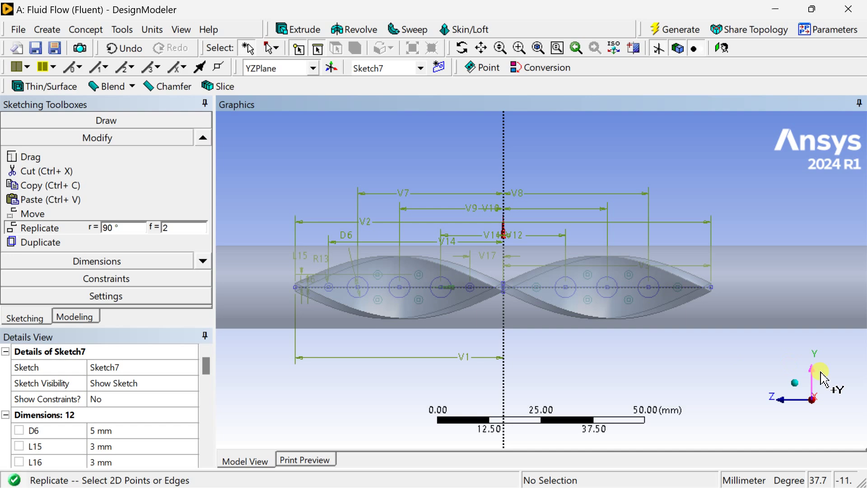
{"action": "left_click", "coordinate": [793, 385]}
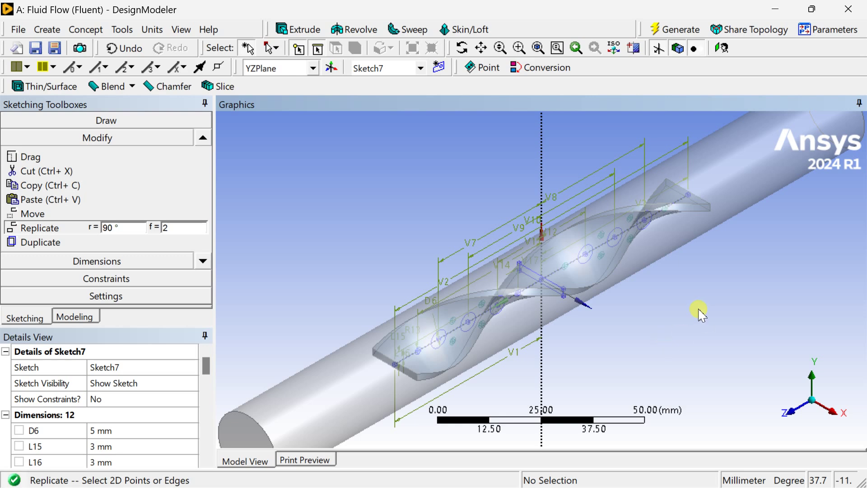
{"action": "left_click", "coordinate": [682, 35]}
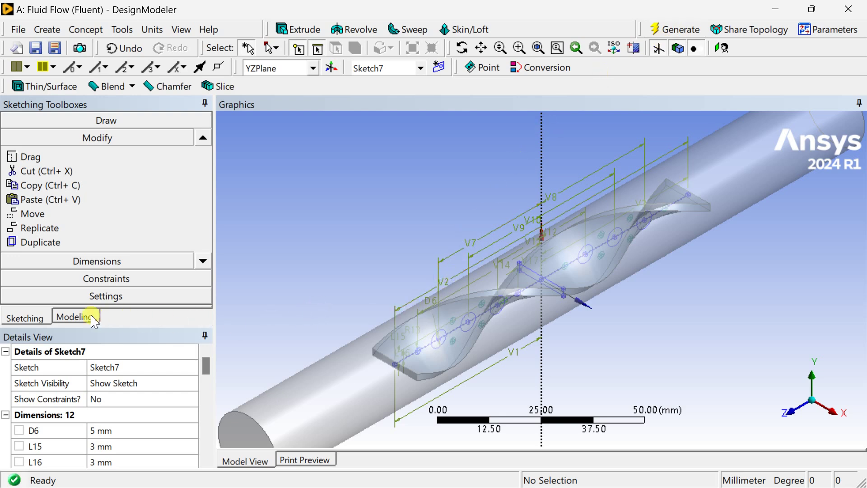
- Create an extrusion from Sketch7 with its operation set to Add Frozen
{"action": "left_click", "coordinate": [75, 317]}
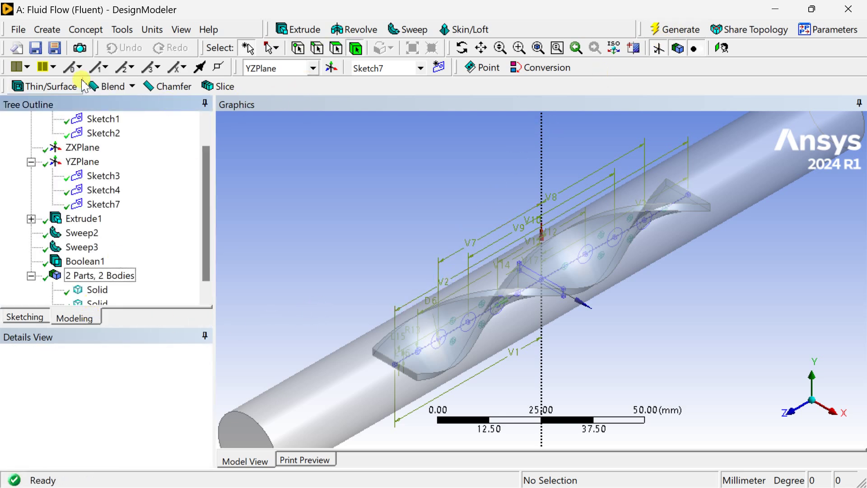
{"action": "left_click", "coordinate": [302, 30]}
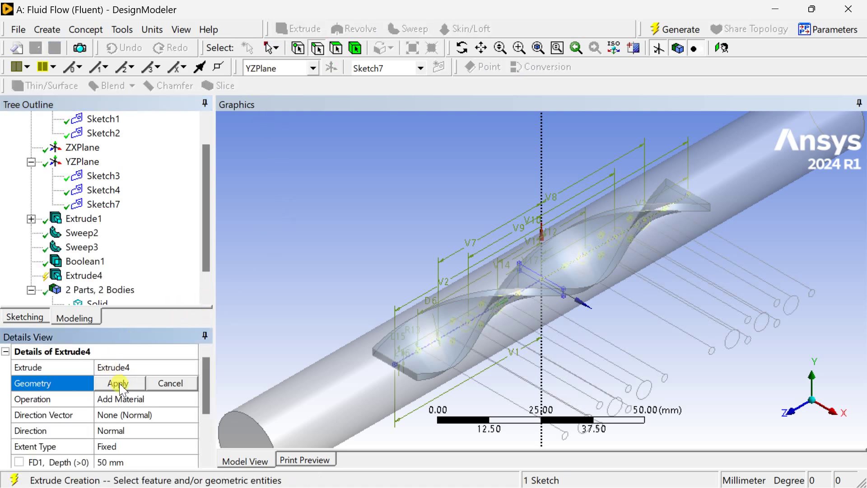
{"action": "left_click", "coordinate": [119, 383]}
{"action": "left_click", "coordinate": [138, 399]}
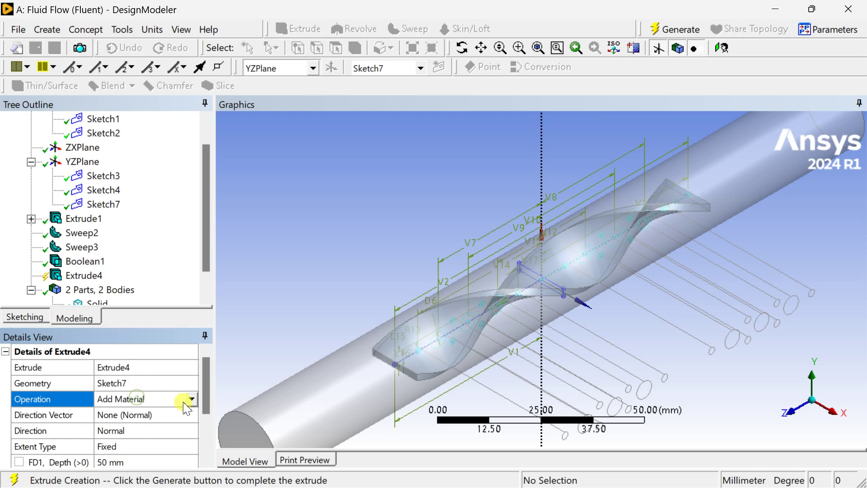
{"action": "left_click", "coordinate": [192, 400]}
{"action": "left_click", "coordinate": [163, 410]}
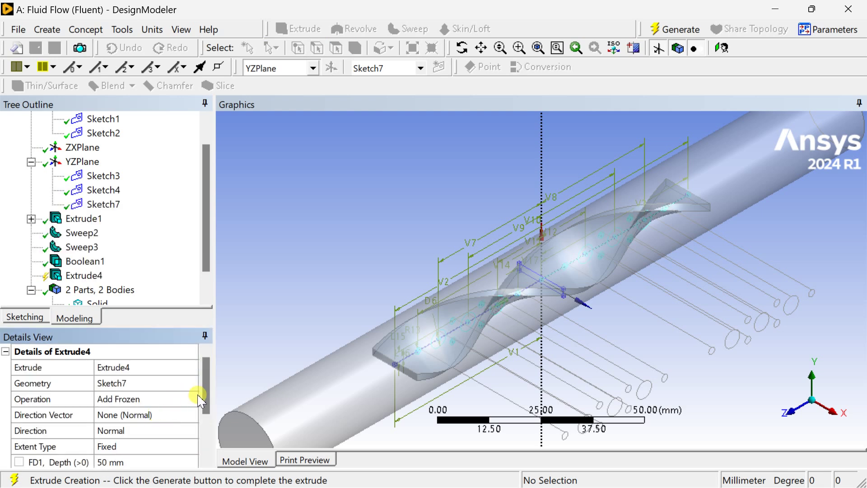
- Set the Sketch7 extrusion's direction to Both - Symmetric and generate the cylinders
{"action": "left_click_drag", "start_coordinate": [211, 403], "coordinate": [211, 418]}
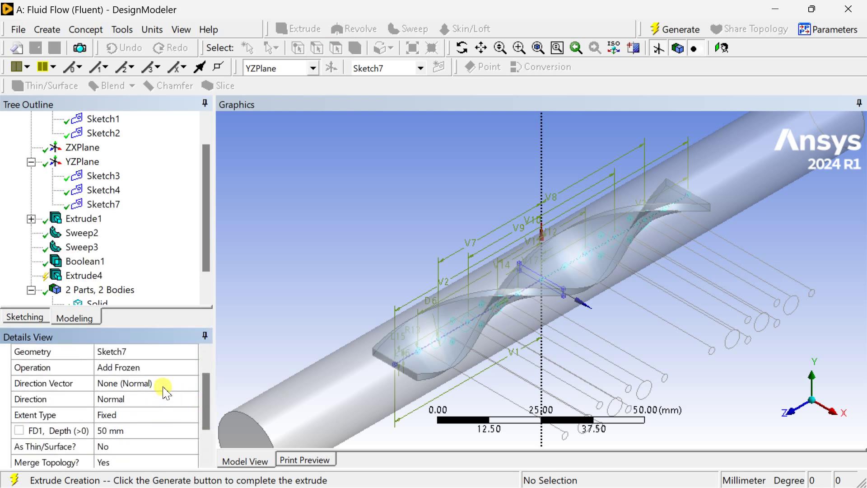
{"action": "left_click", "coordinate": [168, 400]}
{"action": "left_click", "coordinate": [192, 399]}
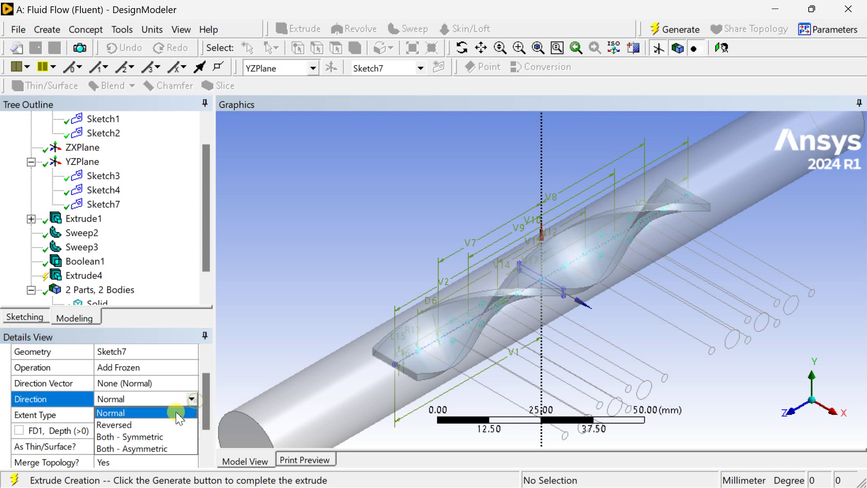
{"action": "left_click", "coordinate": [170, 435]}
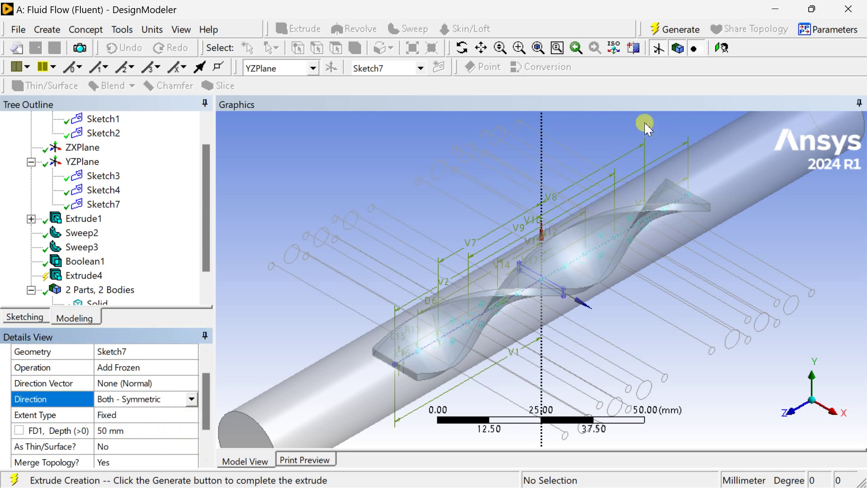
{"action": "left_click", "coordinate": [684, 33]}
- Hide the outer pipe body, leaving the twisted strips and the extruded cylinders in view
{"action": "mouse_move", "coordinate": [523, 244]}
{"action": "middle_mouse_down"}
{"action": "mouse_move", "coordinate": [523, 301]}
{"action": "mouse_move", "coordinate": [666, 388]}
{"action": "mouse_move", "coordinate": [670, 349]}
{"action": "mouse_move", "coordinate": [576, 269]}
{"action": "mouse_move", "coordinate": [574, 249]}
{"action": "mouse_move", "coordinate": [605, 307]}
{"action": "mouse_move", "coordinate": [623, 372]}
{"action": "mouse_move", "coordinate": [658, 393]}
{"action": "middle_mouse_up"}
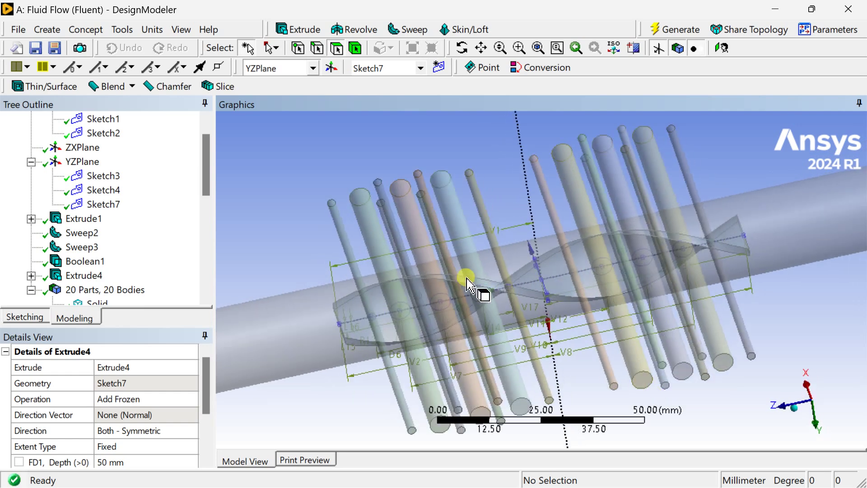
{"action": "scroll", "coordinate": [261, 214], "scroll_direction": "down", "scroll_amount": 2}
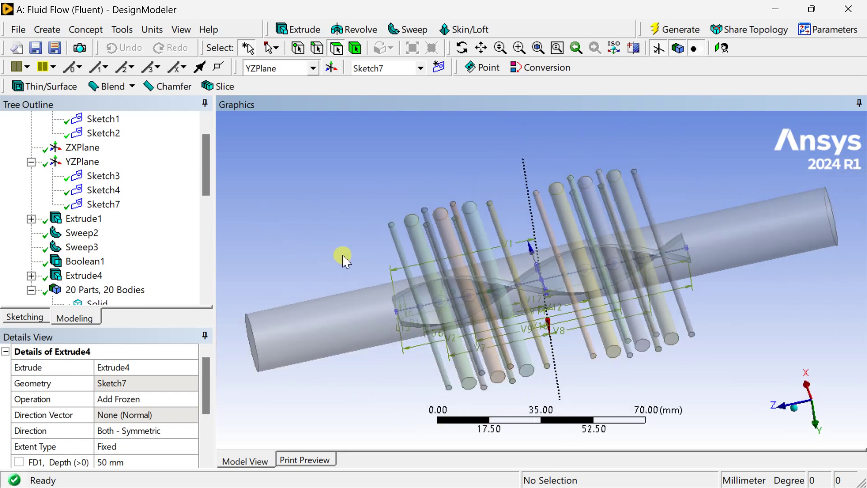
{"action": "middle_click_drag", "start_coordinate": [340, 253], "coordinate": [415, 247], "text": "ctrl"}
{"action": "left_click", "coordinate": [383, 325]}
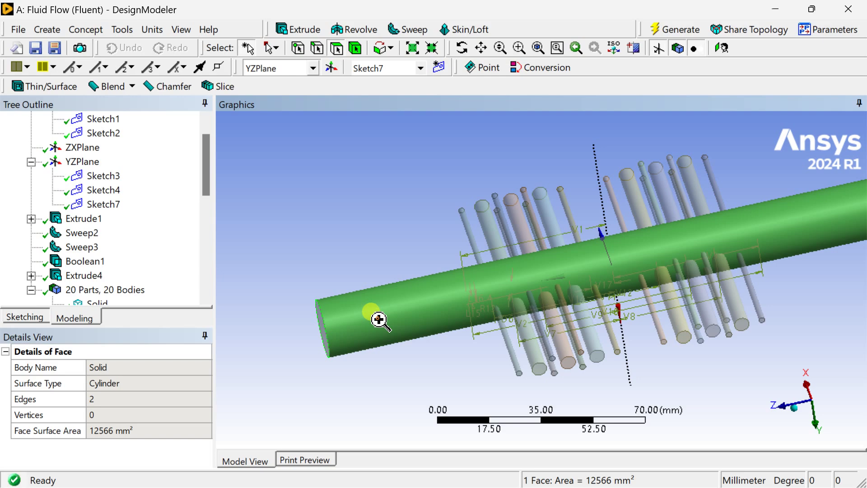
{"action": "right_click", "coordinate": [380, 319]}
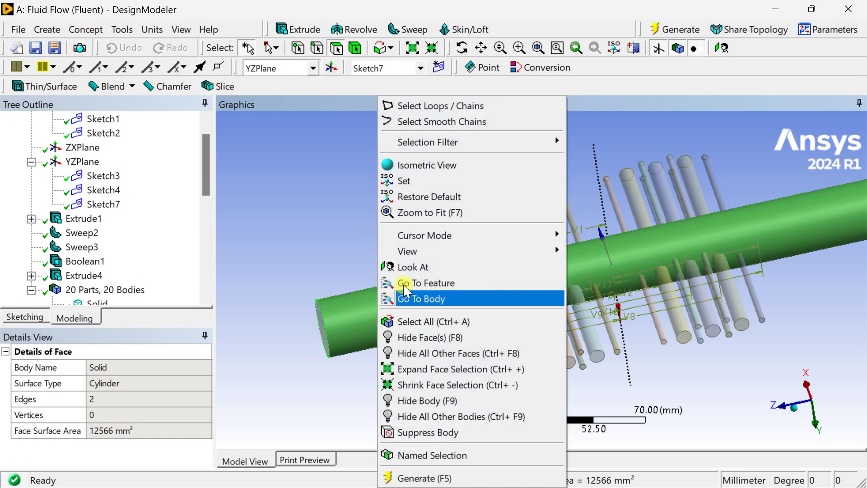
{"action": "left_click", "coordinate": [429, 401]}
{"action": "middle_click_drag", "start_coordinate": [483, 313], "coordinate": [445, 248]}
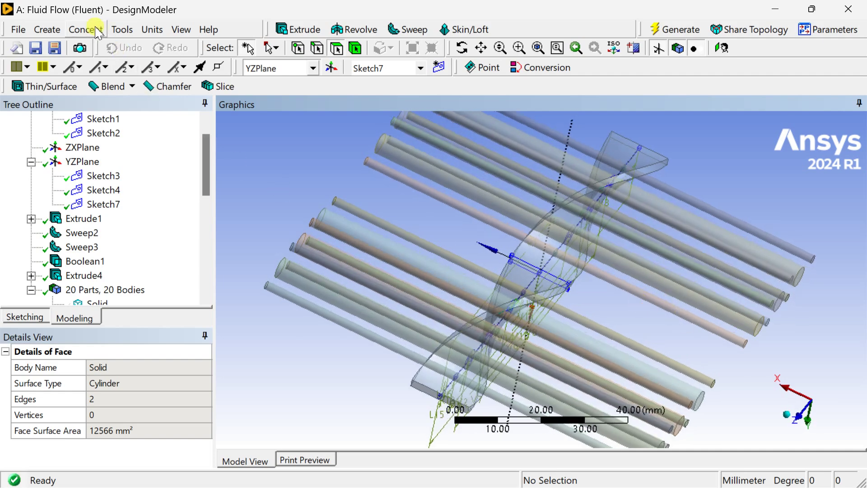
- Create a Boolean with the Subtract operation and assign the united twisted strip as its target body
{"action": "left_click", "coordinate": [56, 31]}
{"action": "left_click", "coordinate": [77, 269]}
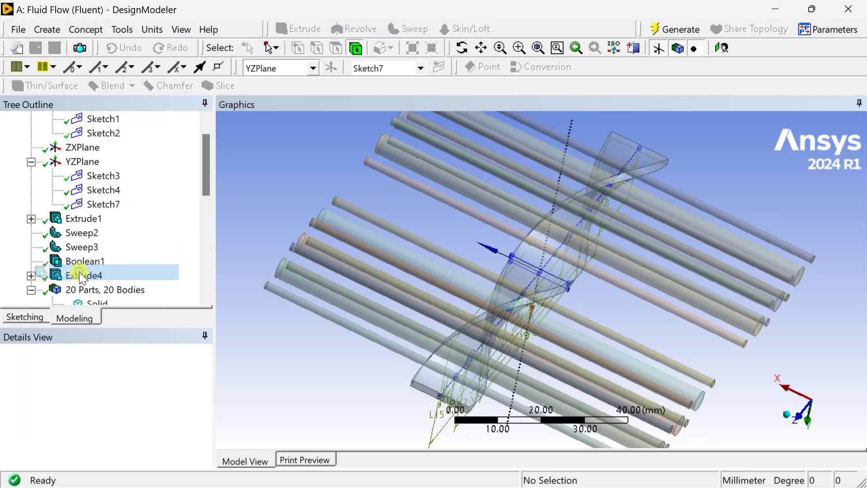
{"action": "left_click", "coordinate": [154, 406]}
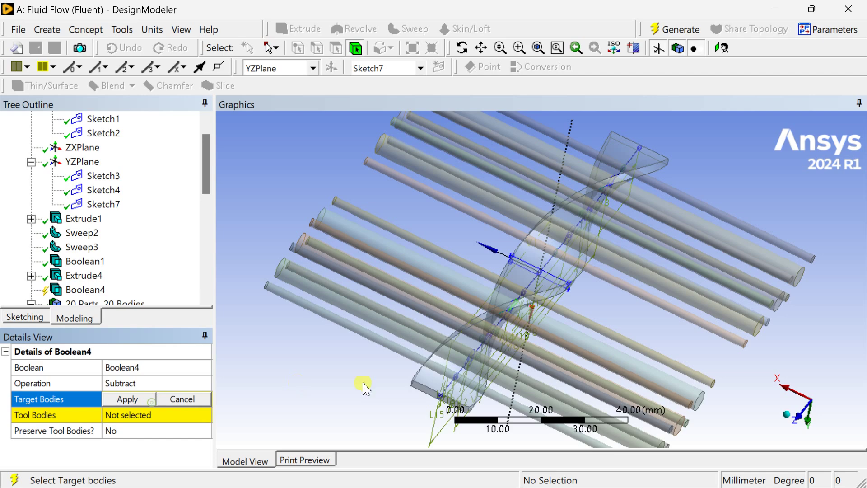
{"action": "left_click", "coordinate": [420, 388]}
{"action": "left_click", "coordinate": [127, 400]}
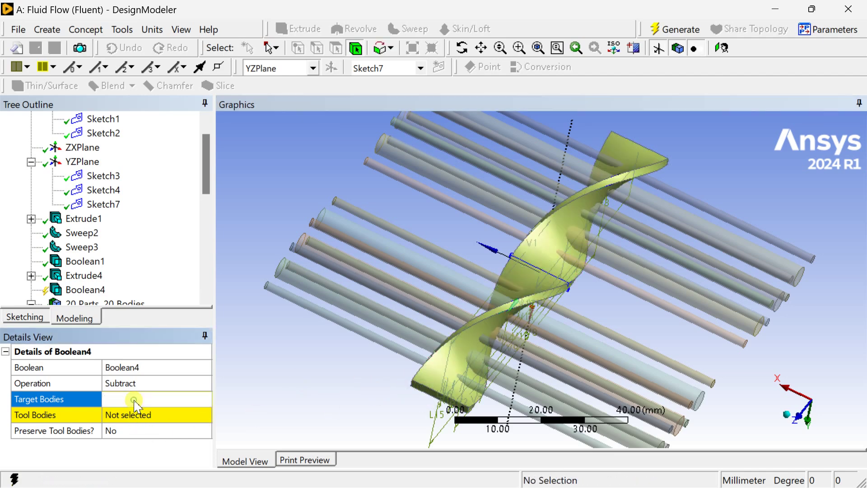
- Assign all 18 extruded cylinders as the Boolean's tool bodies, excluding the pipe and strip, and generate the subtraction
{"action": "left_click", "coordinate": [138, 416]}
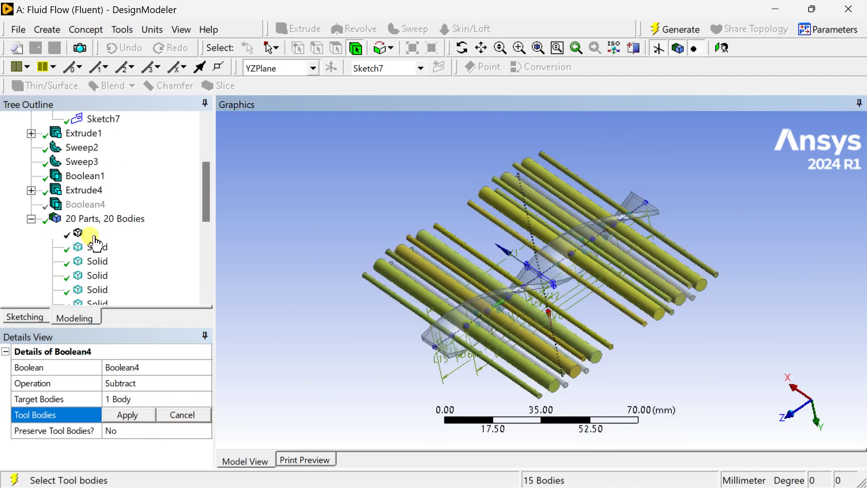
{"action": "left_click", "coordinate": [93, 233]}
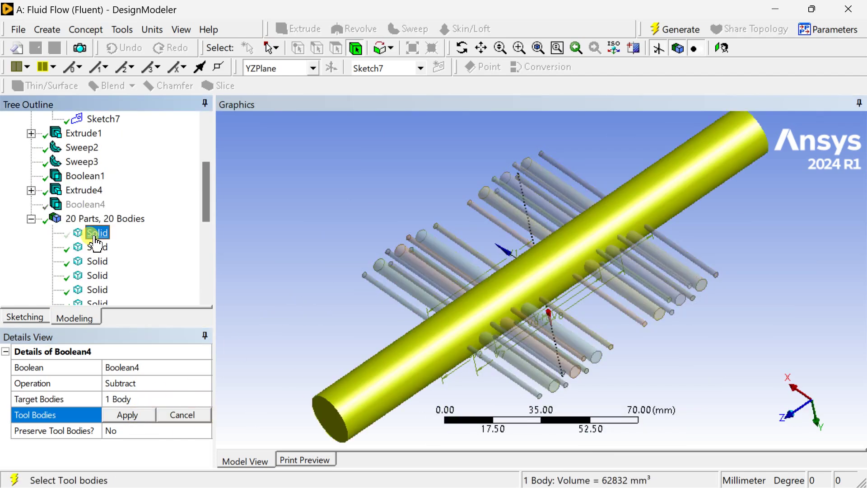
{"action": "scroll", "coordinate": [90, 246], "scroll_direction": "down", "scroll_amount": 1}
{"action": "left_click", "coordinate": [97, 219]}
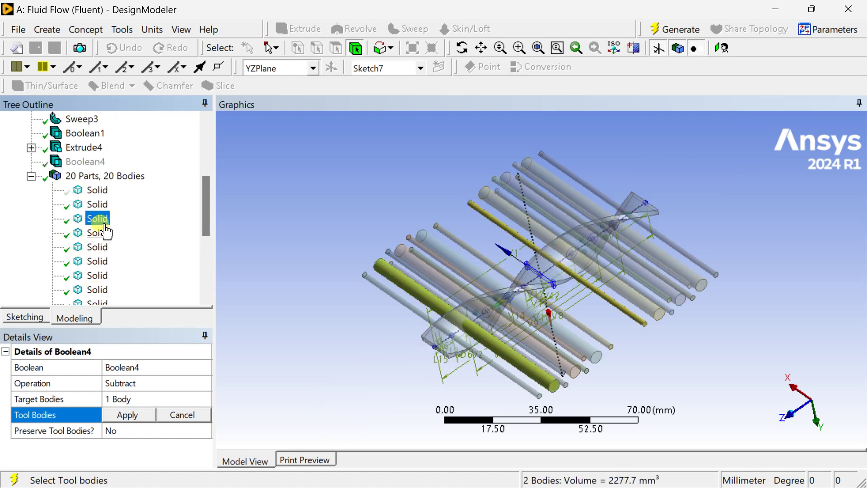
{"action": "scroll", "coordinate": [98, 271], "scroll_direction": "down", "scroll_amount": 3}
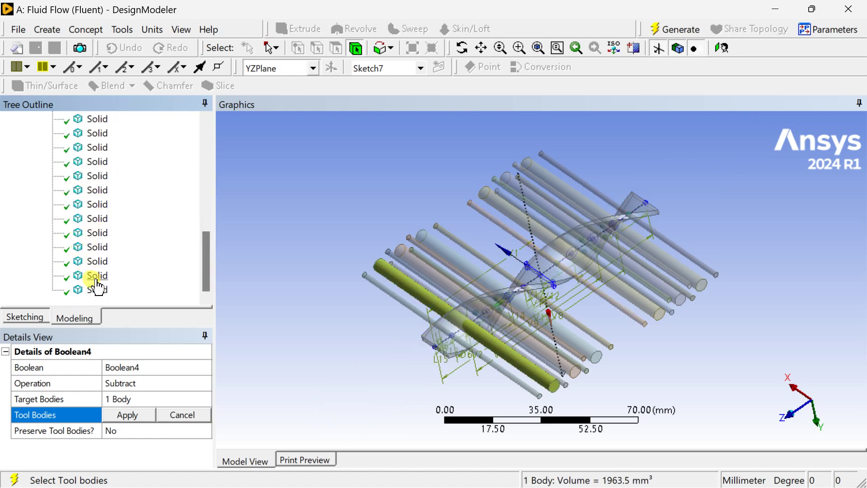
{"action": "left_click", "coordinate": [98, 290], "text": "shift"}
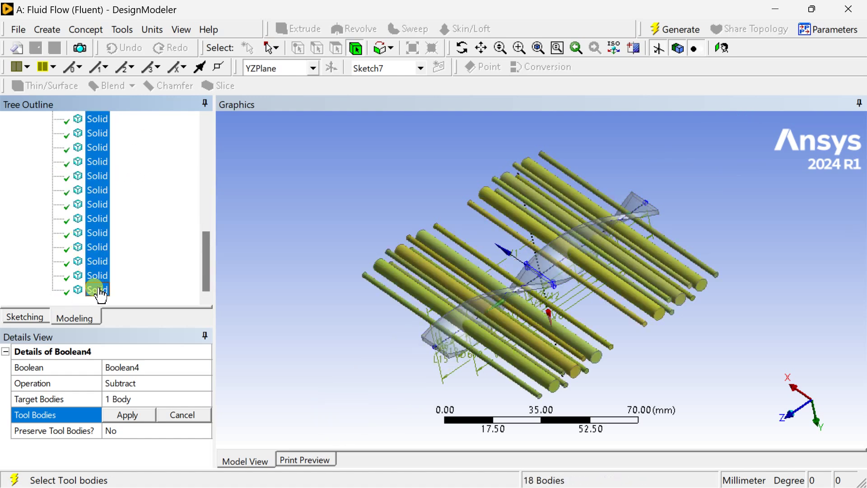
{"action": "left_click", "coordinate": [129, 417]}
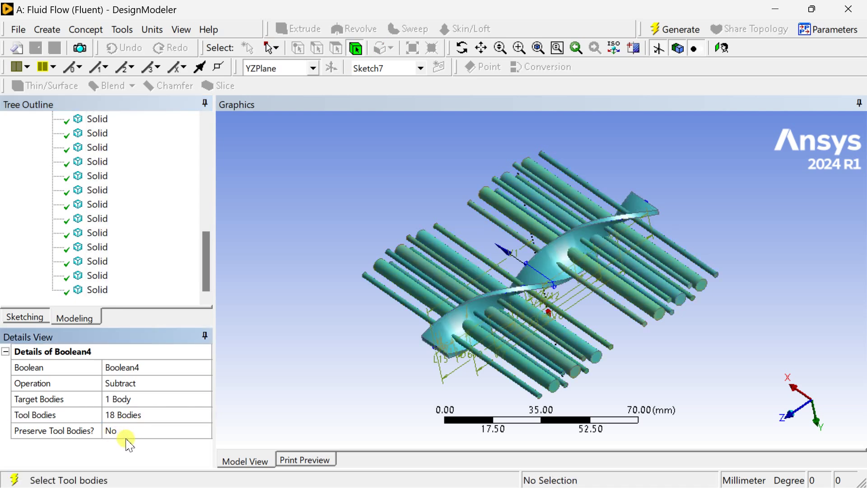
{"action": "left_click", "coordinate": [676, 31]}
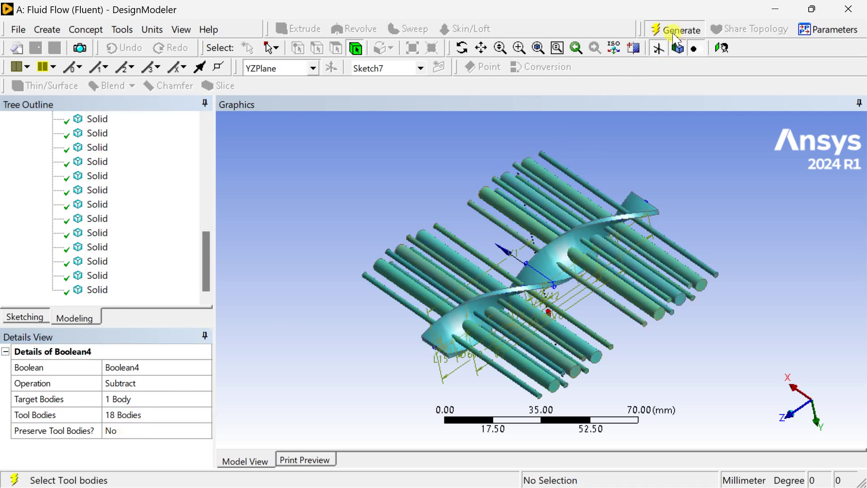
- Turn off the plane display and inspect the holes cut through the twisted strip up close
{"action": "middle_click_drag", "start_coordinate": [532, 266], "coordinate": [524, 307]}
{"action": "left_click", "coordinate": [515, 292]}
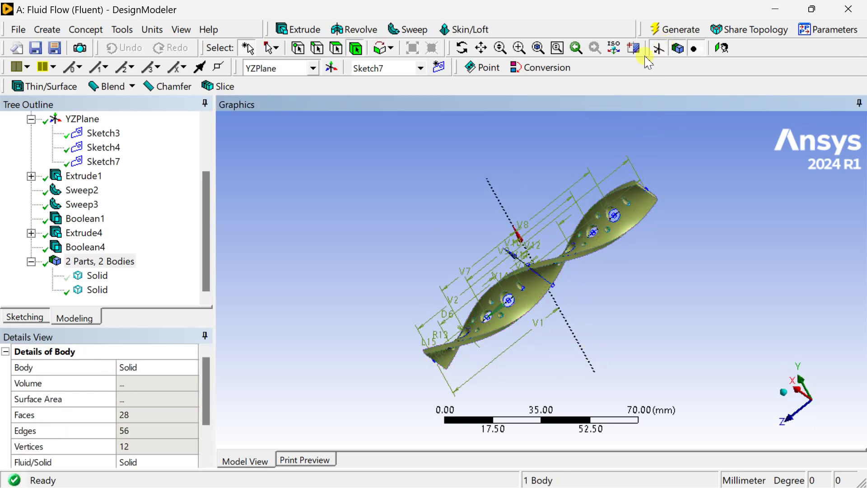
{"action": "left_click", "coordinate": [660, 51]}
{"action": "middle_click_drag", "start_coordinate": [541, 219], "coordinate": [636, 211]}
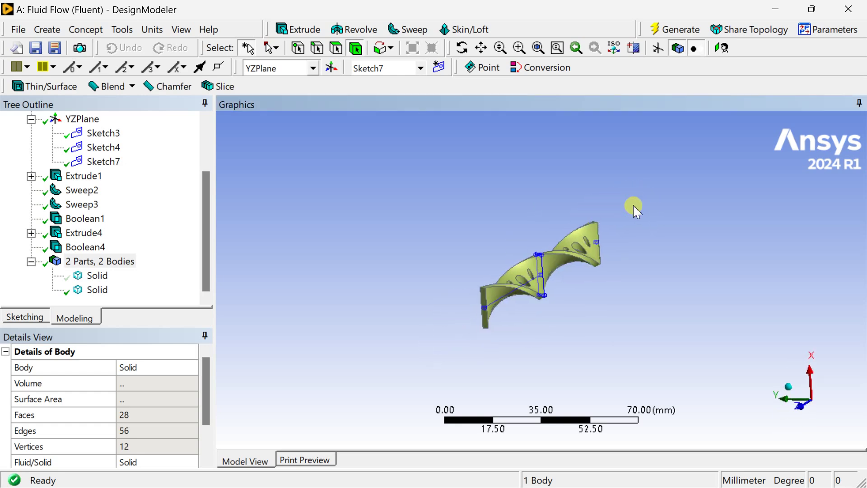
{"action": "scroll", "coordinate": [514, 262], "scroll_direction": "up", "scroll_amount": 6}
{"action": "middle_click_drag", "start_coordinate": [511, 286], "coordinate": [727, 265]}
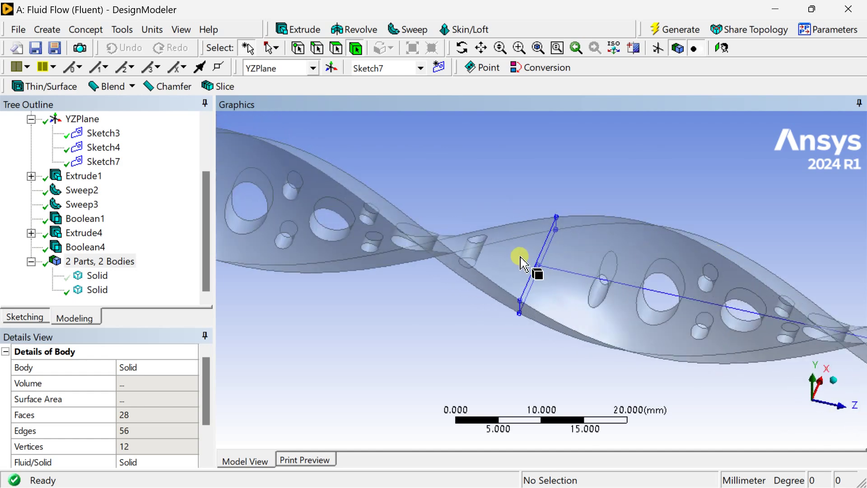
- Set the visibility of Sketch3 under the YZPlane to Show Sketch
{"action": "left_click", "coordinate": [109, 133]}
{"action": "right_click", "coordinate": [111, 135]}
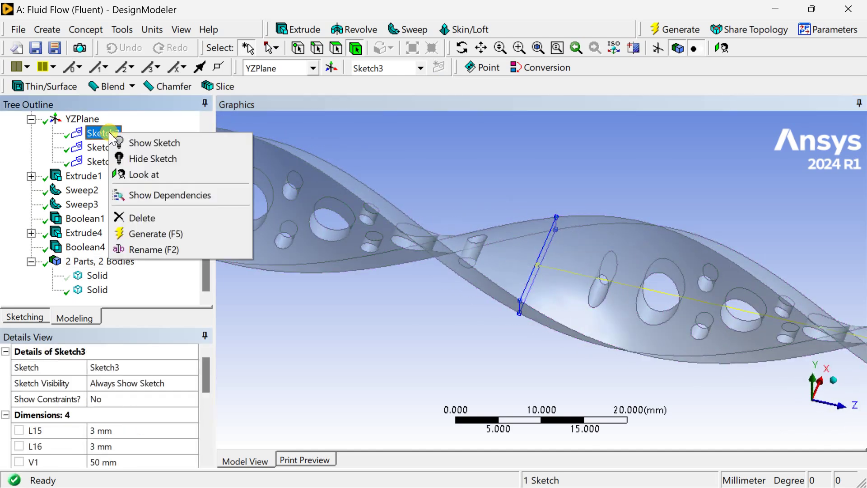
{"action": "left_click", "coordinate": [137, 144]}
{"action": "left_click", "coordinate": [328, 331]}
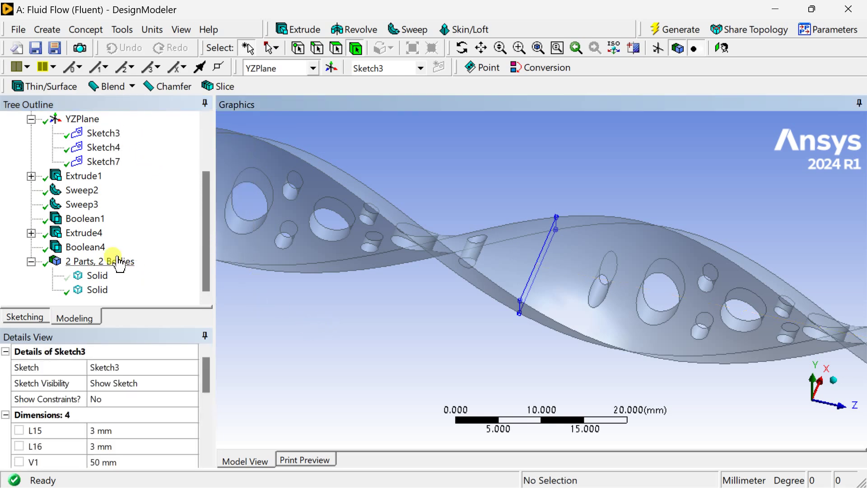
- Check the sketches under Extrude1 and Extrude4, examine the perforated strip from several angles, and return to the isometric view
{"action": "left_click", "coordinate": [30, 175]}
{"action": "left_click", "coordinate": [30, 247]}
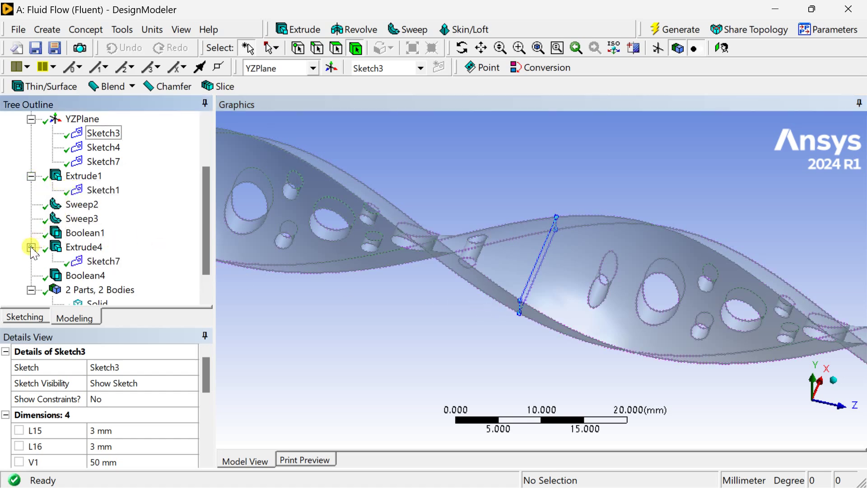
{"action": "left_click", "coordinate": [31, 247]}
{"action": "left_click", "coordinate": [501, 284]}
{"action": "left_click", "coordinate": [453, 310]}
{"action": "scroll", "coordinate": [453, 310], "scroll_direction": "down", "scroll_amount": 2}
{"action": "scroll", "coordinate": [453, 310], "scroll_direction": "down", "scroll_amount": 2}
{"action": "middle_click_drag", "start_coordinate": [474, 329], "coordinate": [524, 277]}
{"action": "left_click", "coordinate": [528, 285]}
{"action": "middle_click_drag", "start_coordinate": [594, 339], "coordinate": [697, 340]}
{"action": "middle_click_drag", "start_coordinate": [557, 310], "coordinate": [557, 221]}
{"action": "left_click", "coordinate": [835, 396]}
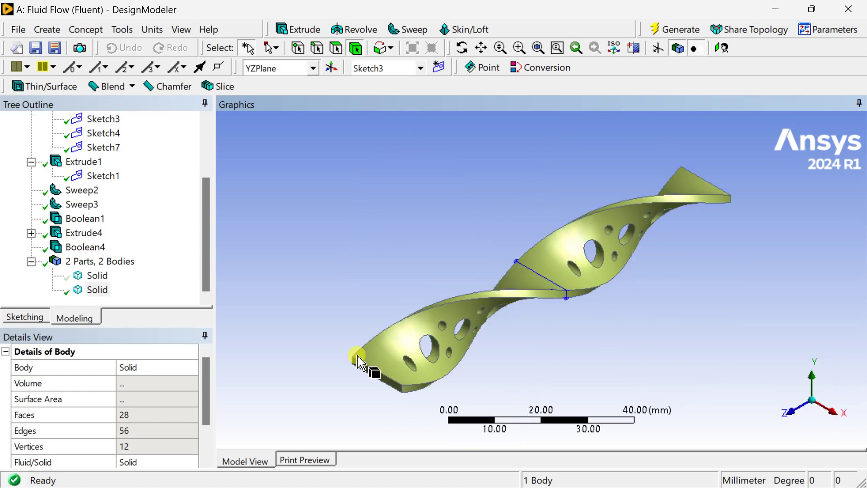
- Show all bodies again, including the hidden pipe
{"action": "left_click", "coordinate": [96, 277]}
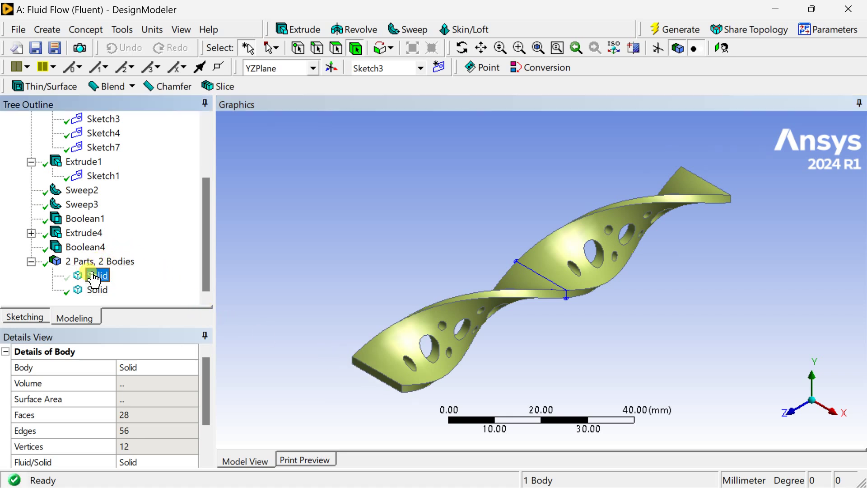
{"action": "right_click", "coordinate": [99, 282]}
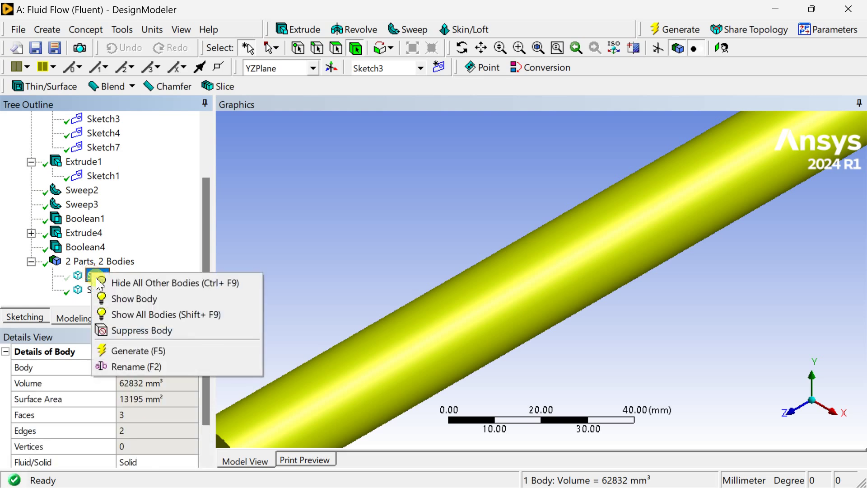
{"action": "left_click", "coordinate": [136, 315]}
- Create another Boolean with the Subtract operation and assign the pipe as its target body
{"action": "left_click", "coordinate": [55, 31]}
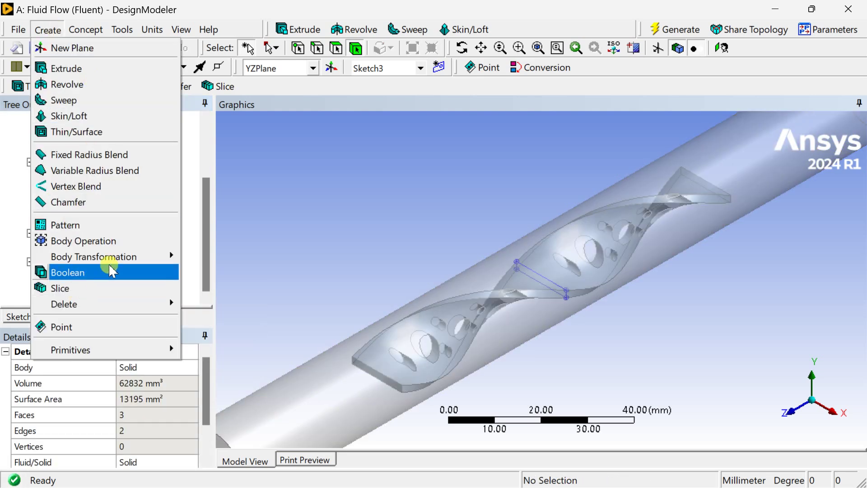
{"action": "key", "text": "Escape"}
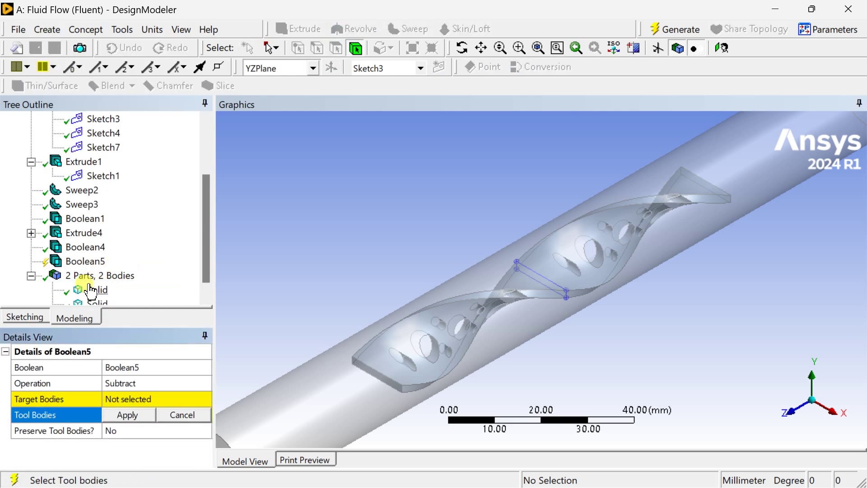
{"action": "left_click", "coordinate": [332, 410]}
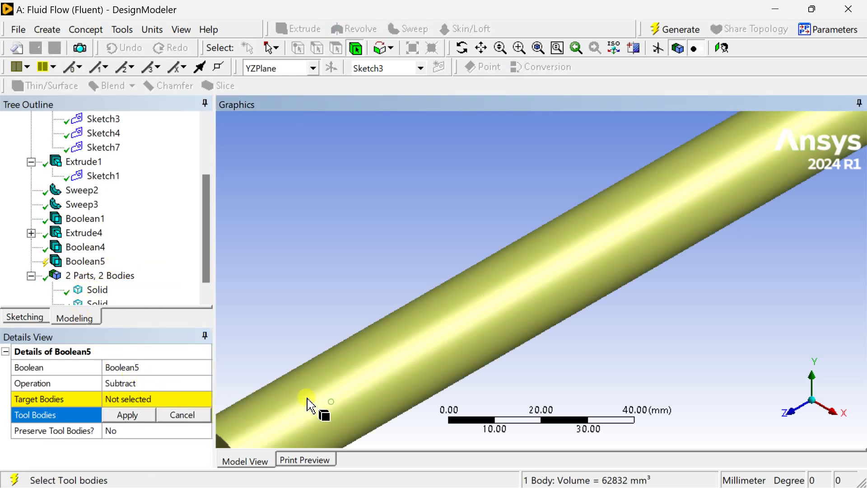
{"action": "left_click", "coordinate": [152, 410]}
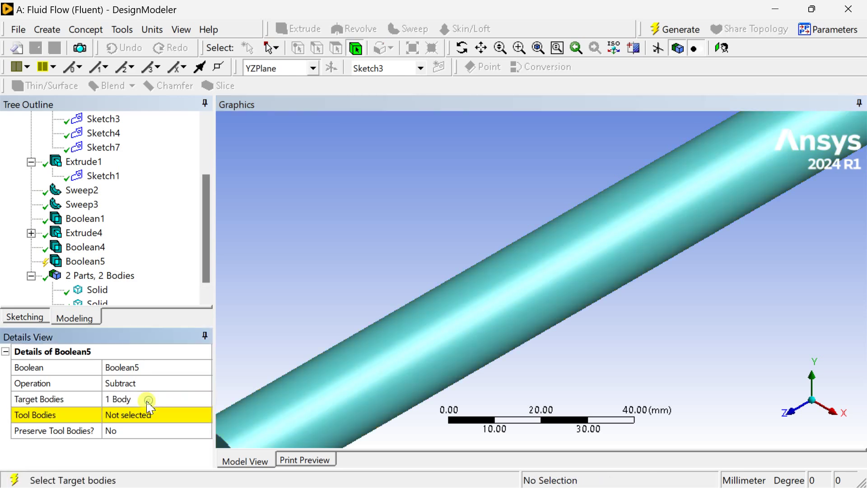
{"action": "left_click", "coordinate": [144, 426]}
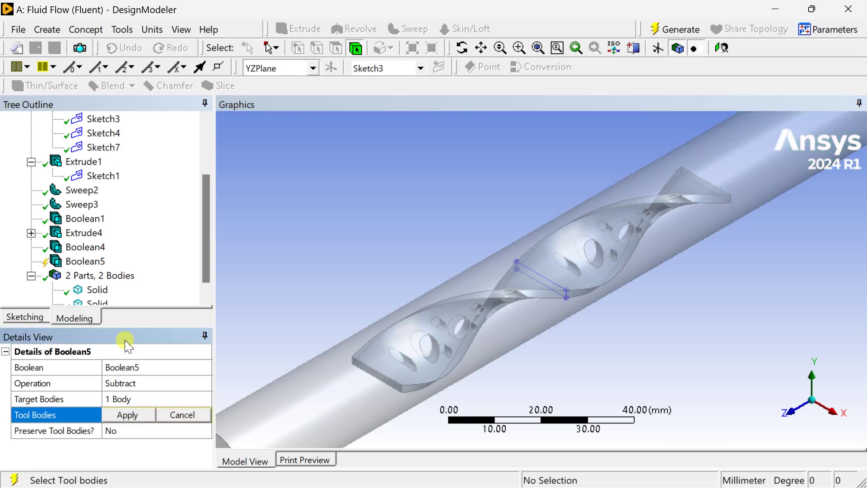
- Assign the perforated twisted strip as the tool body, set Preserve Tool Bodies to Yes, and generate the Boolean
{"action": "scroll", "coordinate": [100, 304], "scroll_direction": "down", "scroll_amount": 1}
{"action": "left_click", "coordinate": [97, 290]}
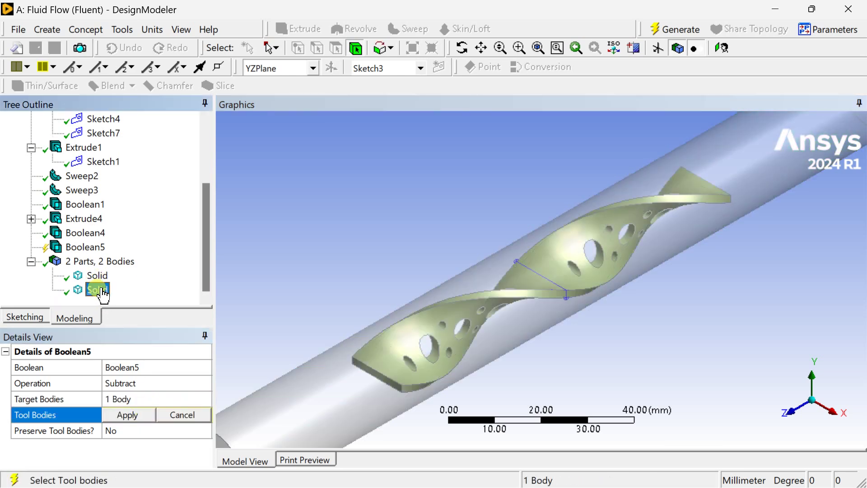
{"action": "left_click", "coordinate": [129, 415]}
{"action": "left_click", "coordinate": [129, 431]}
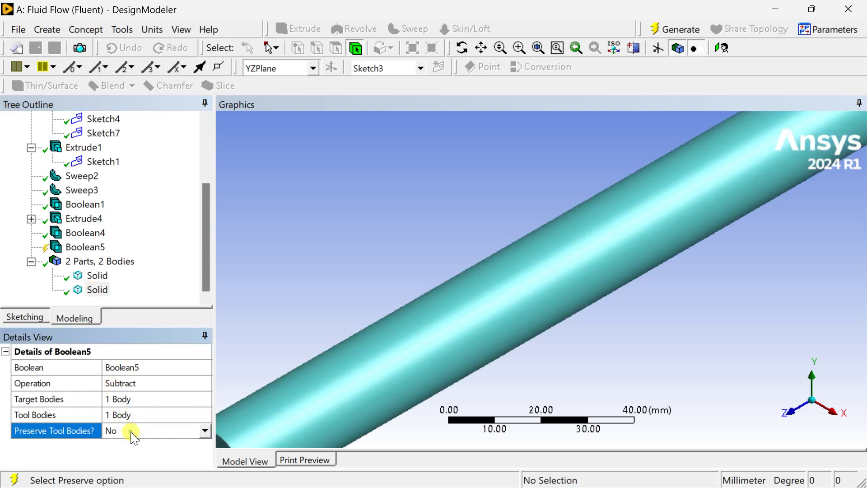
{"action": "left_click", "coordinate": [205, 431]}
{"action": "left_click", "coordinate": [162, 456]}
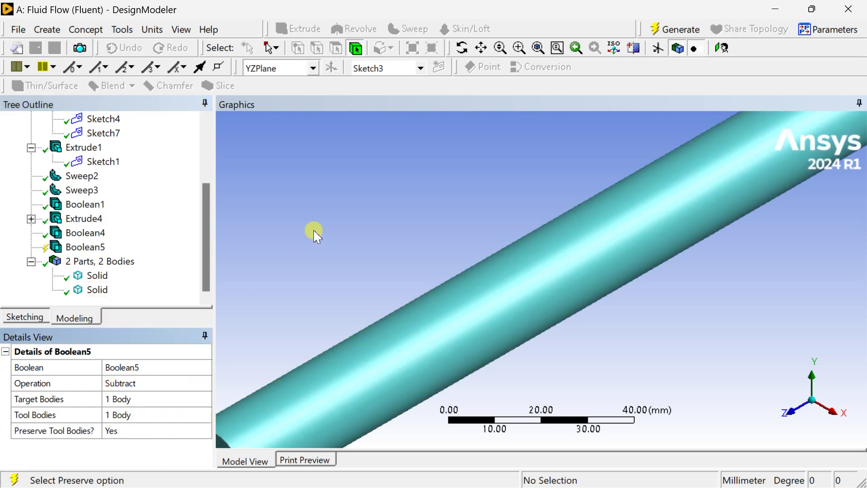
{"action": "left_click", "coordinate": [666, 31]}
- Check the pipe and strip bodies individually, and hide the perforated twisted strip body
{"action": "left_click", "coordinate": [459, 315]}
{"action": "left_click", "coordinate": [454, 302]}
{"action": "left_click", "coordinate": [434, 257]}
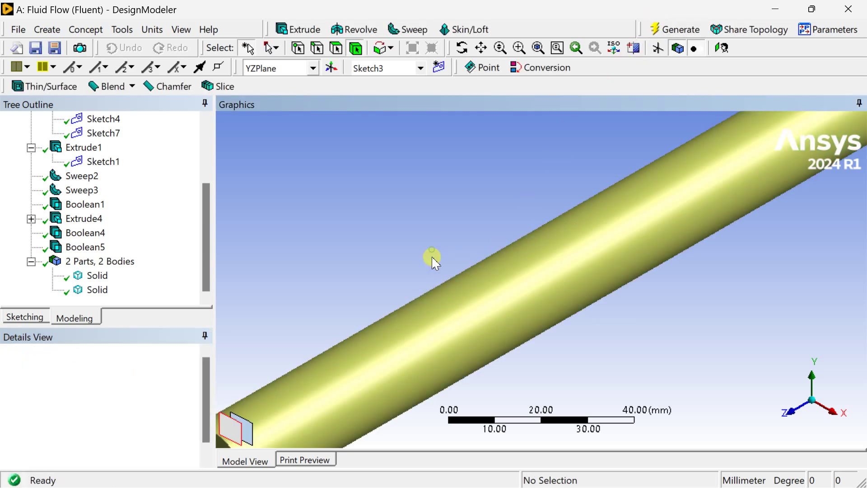
{"action": "left_click", "coordinate": [372, 316]}
{"action": "left_click", "coordinate": [286, 391]}
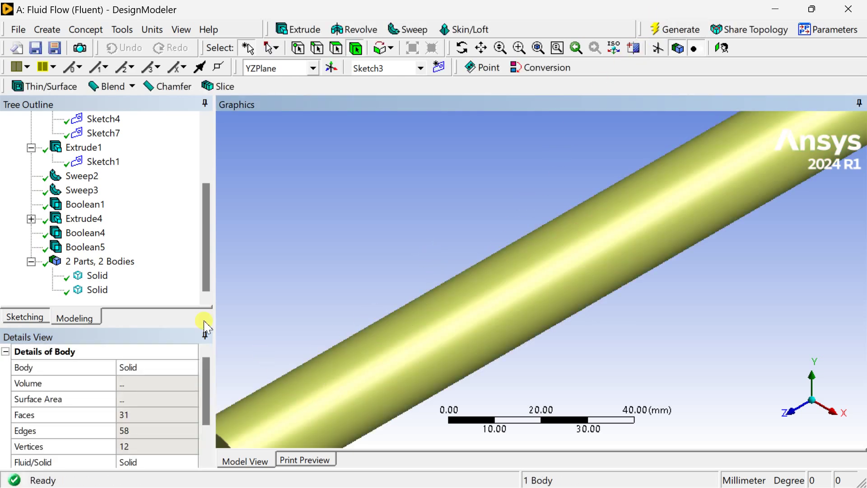
{"action": "left_click", "coordinate": [97, 276]}
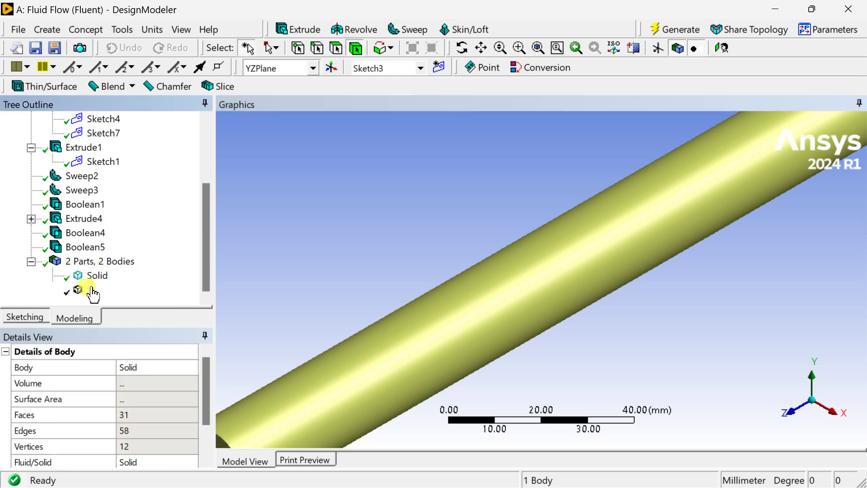
{"action": "left_click", "coordinate": [93, 290]}
{"action": "right_click", "coordinate": [94, 290]}
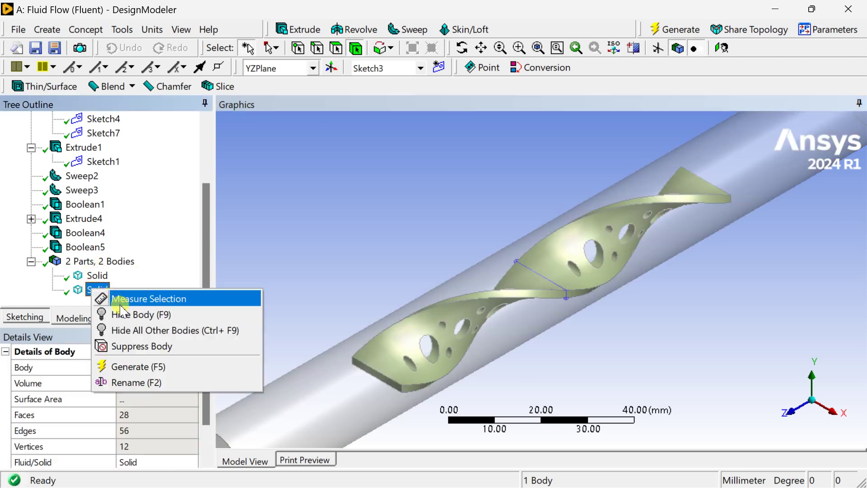
{"action": "left_click", "coordinate": [127, 311]}
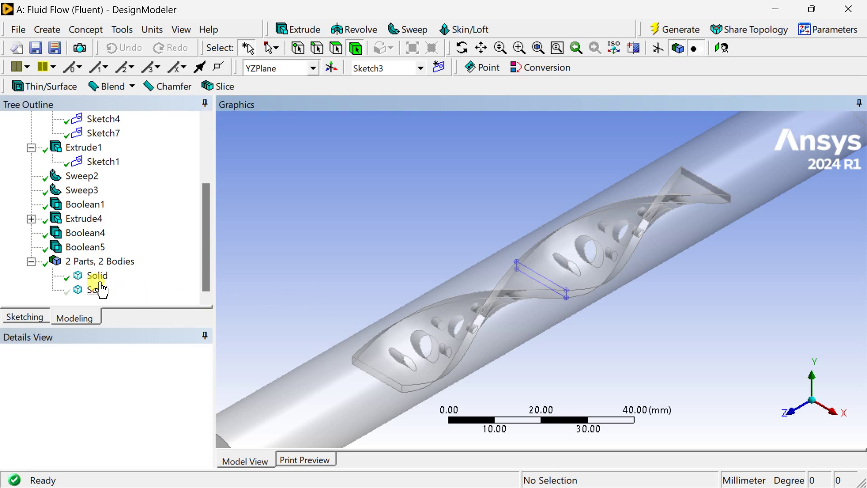
- Combine the pipe and perforated strip solids into one new multibody part
{"action": "left_click", "coordinate": [98, 277]}
{"action": "left_click", "coordinate": [97, 290], "text": "ctrl"}
{"action": "right_click", "coordinate": [98, 289]}
{"action": "left_click", "coordinate": [130, 347]}
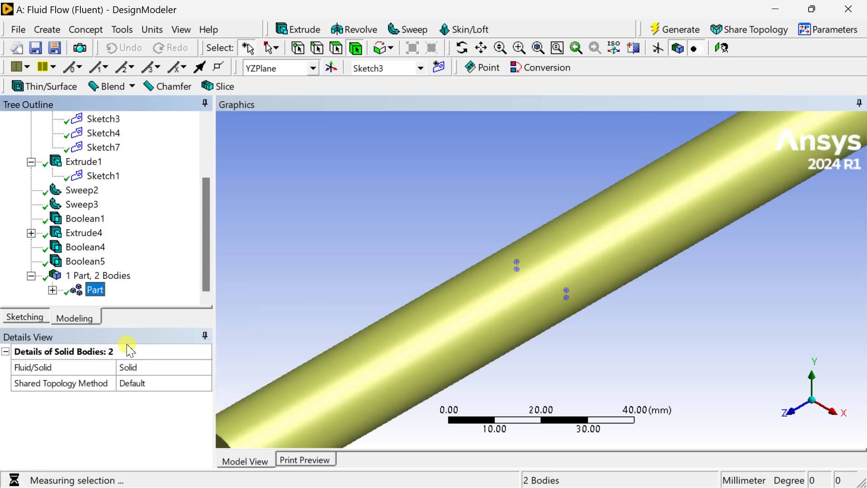
{"action": "left_click", "coordinate": [342, 219]}
- Examine the perforated twisted strip cavity inside the pipe from the pipe's end, close up, and from oblique angles
{"action": "scroll", "coordinate": [397, 238], "scroll_direction": "down", "scroll_amount": 3}
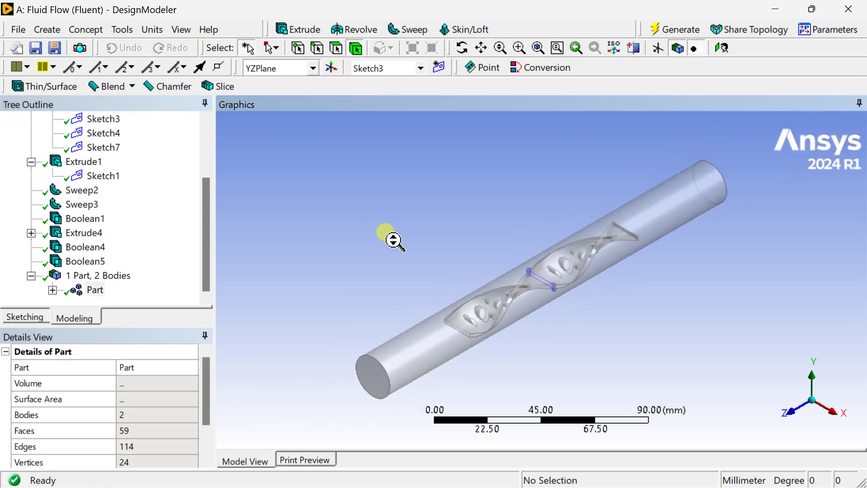
{"action": "middle_click_drag", "start_coordinate": [636, 289], "coordinate": [524, 281]}
{"action": "left_click", "coordinate": [808, 386]}
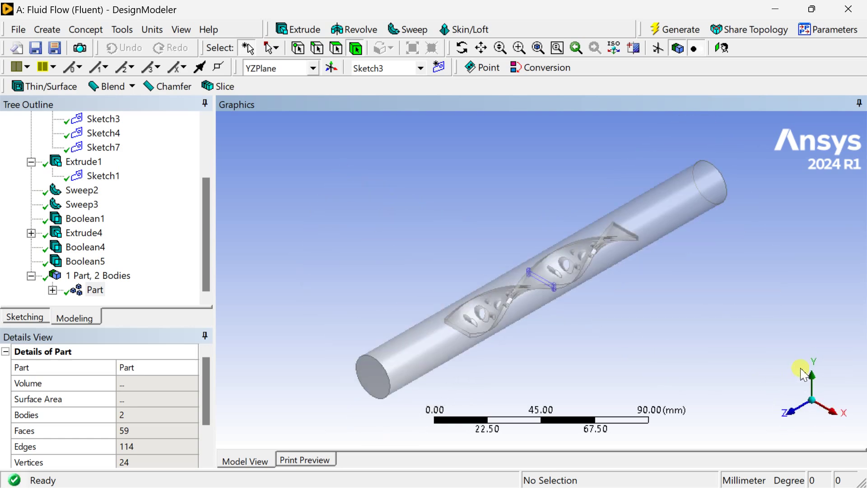
{"action": "left_click", "coordinate": [829, 394]}
{"action": "scroll", "coordinate": [587, 288], "scroll_direction": "up", "scroll_amount": 8}
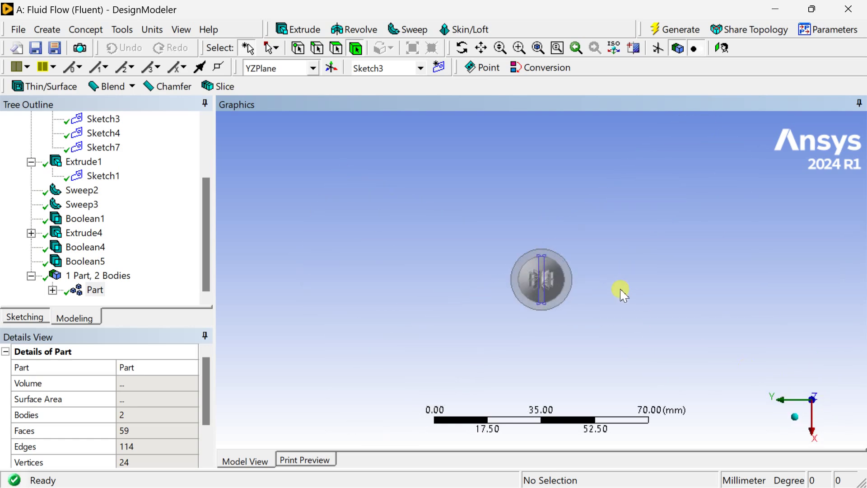
{"action": "scroll", "coordinate": [574, 289], "scroll_direction": "up", "scroll_amount": 5}
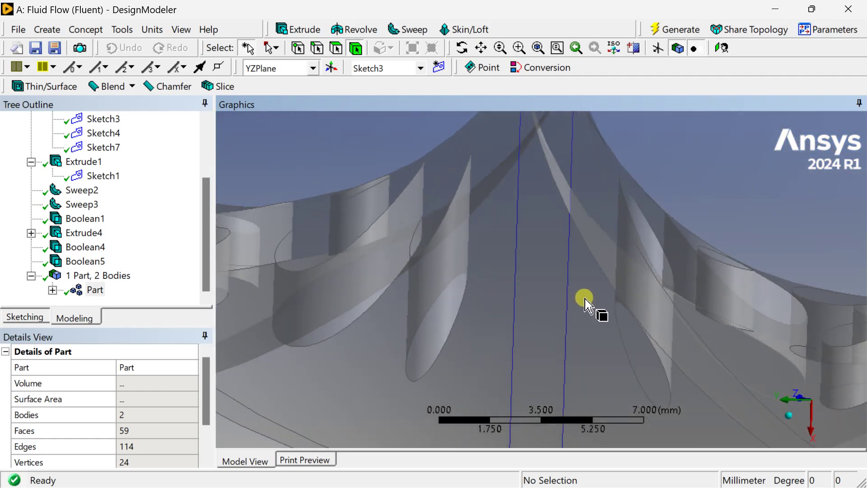
{"action": "scroll", "coordinate": [583, 298], "scroll_direction": "down", "scroll_amount": 8}
{"action": "middle_click_drag", "start_coordinate": [581, 294], "coordinate": [732, 199]}
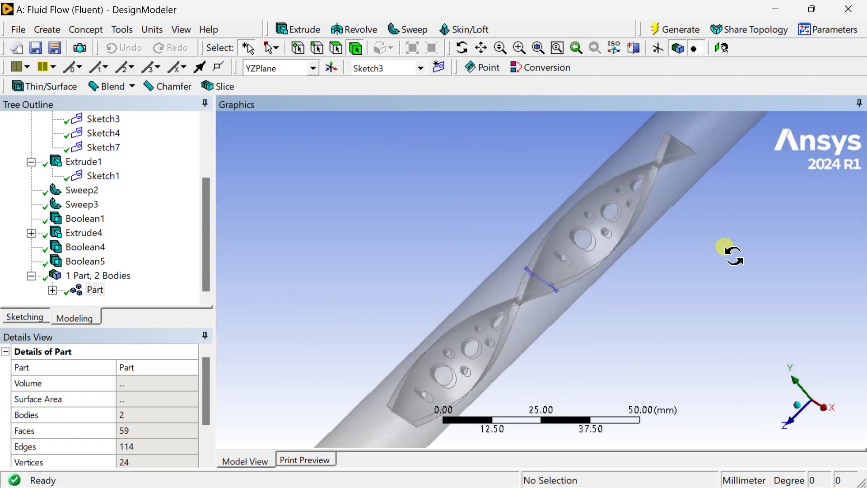